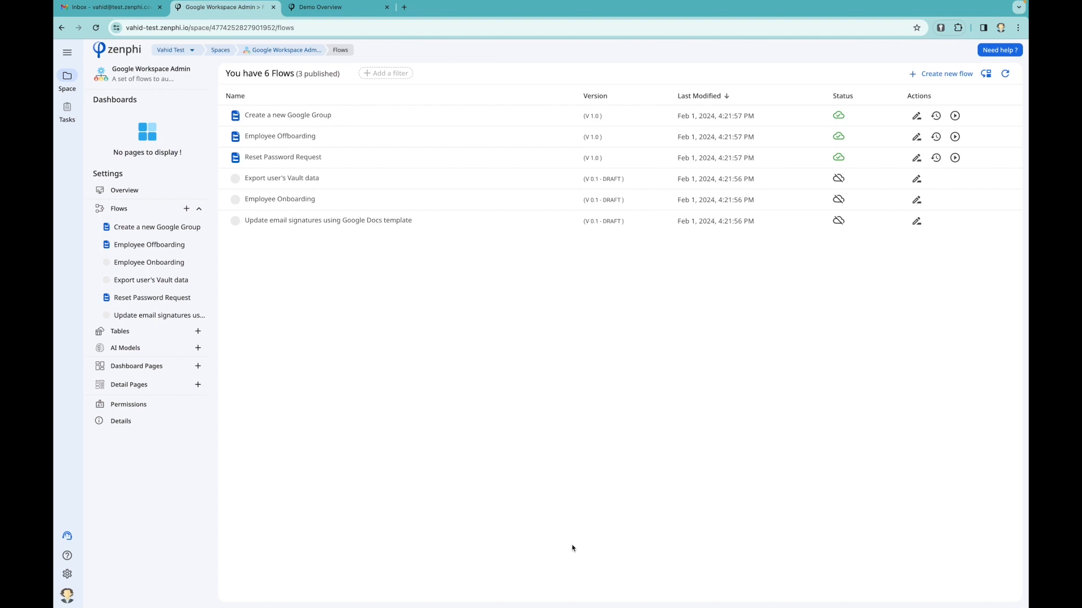
Step: Create a blank Scheduled Flow and give its timer trigger a start date with the time 4:51 PM
click(947, 74)
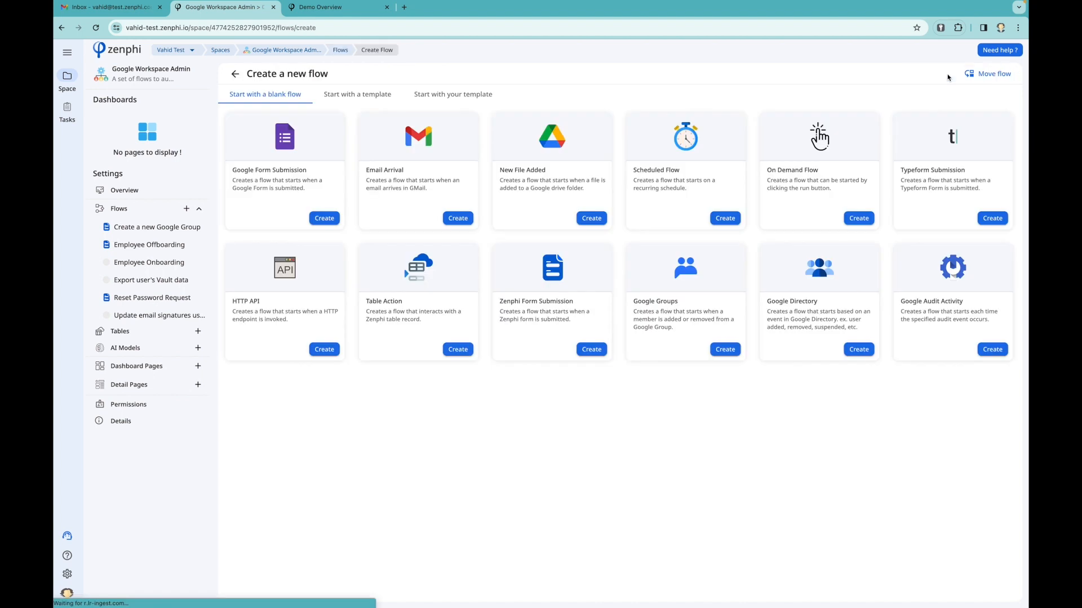
click(725, 218)
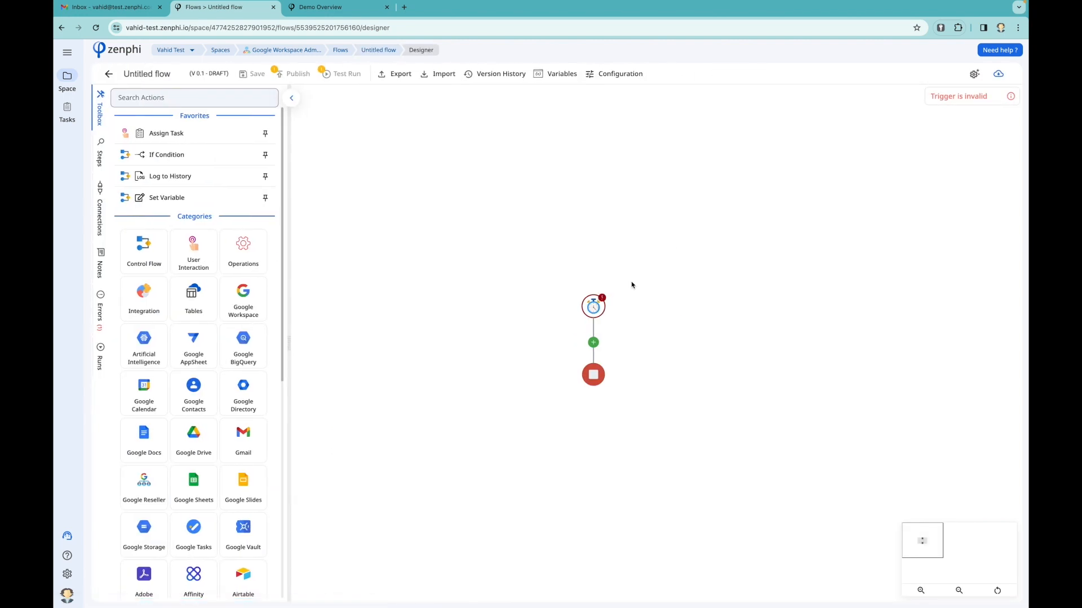
click(593, 307)
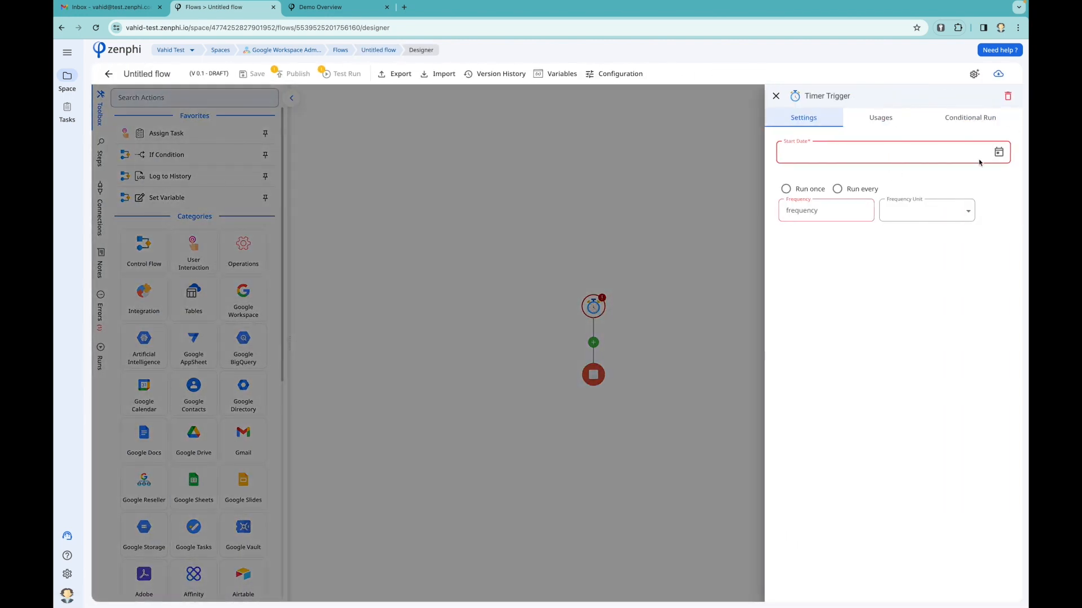
click(998, 152)
click(900, 386)
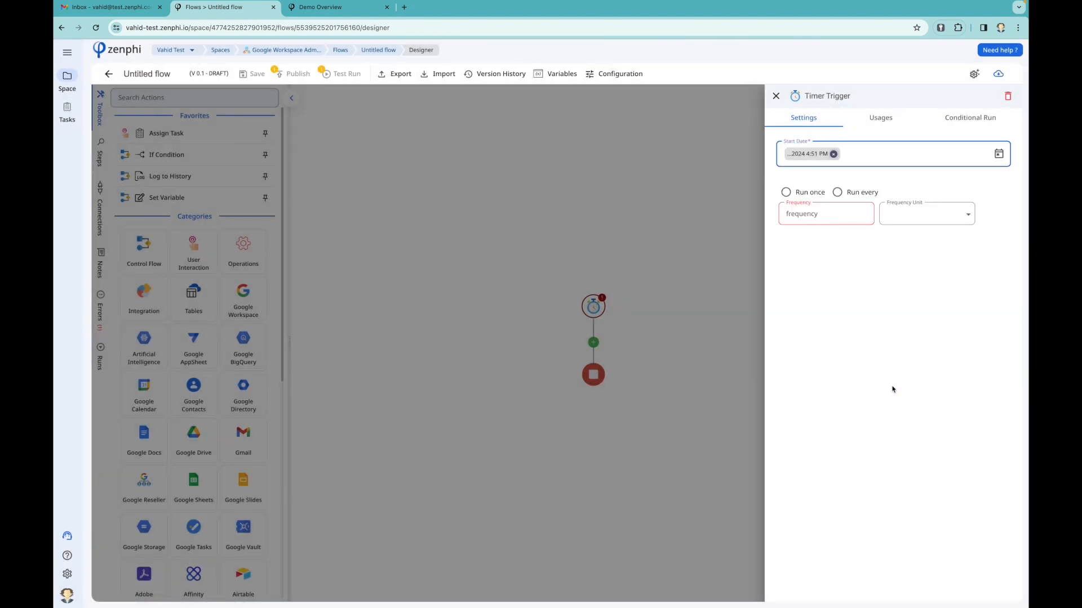
Step: Set the timer trigger to run every 1 week and close its settings
click(807, 194)
click(837, 192)
click(852, 221)
text(1)
click(927, 214)
click(906, 275)
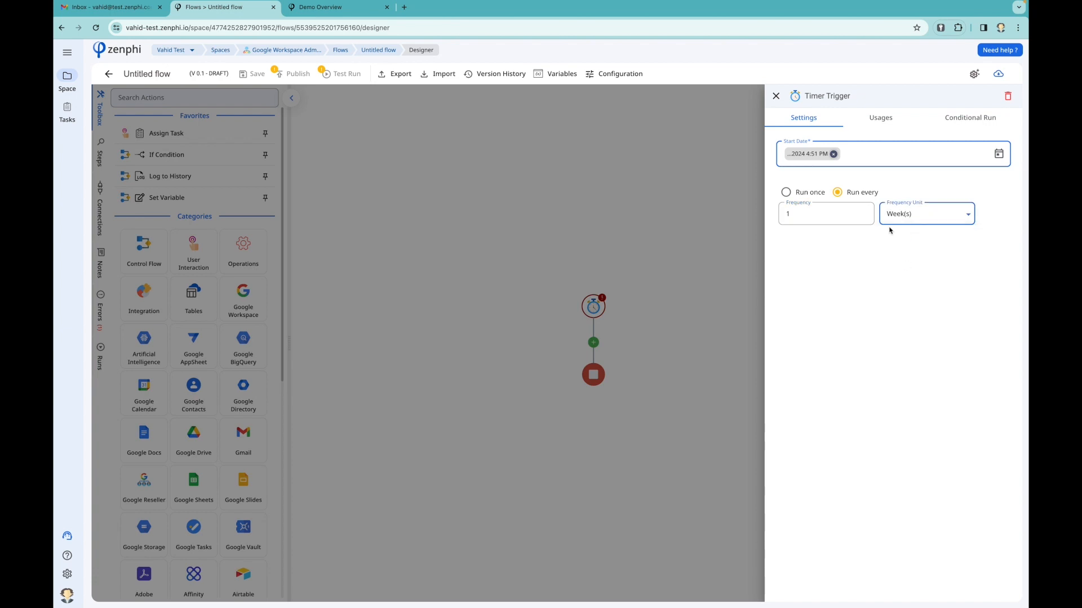
click(696, 202)
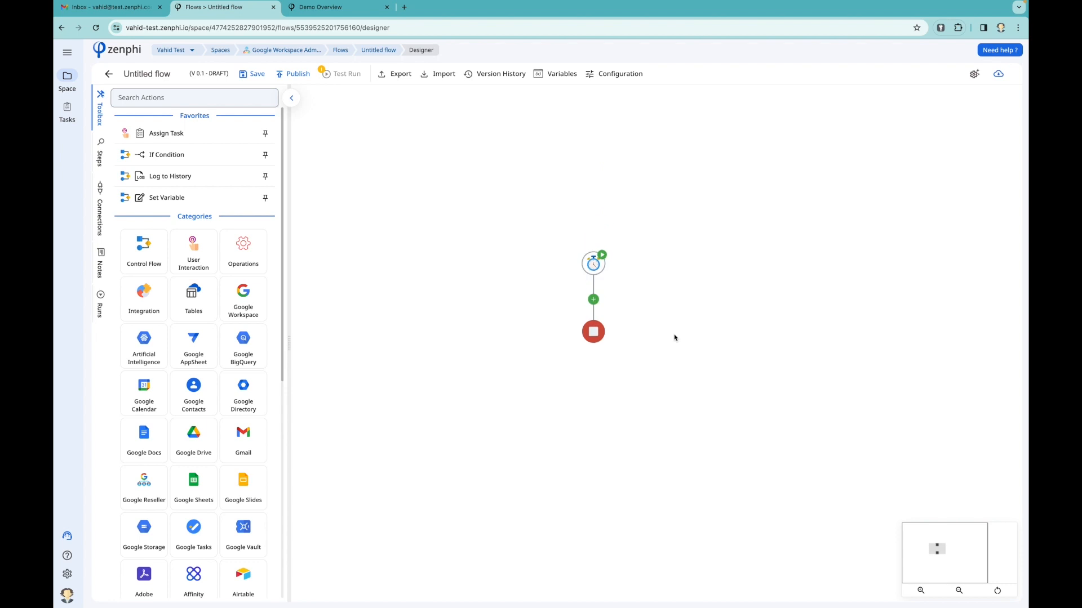
Step: Rename the flow "Clean up inactive users" and save it as a draft
click(163, 79)
text(Find)
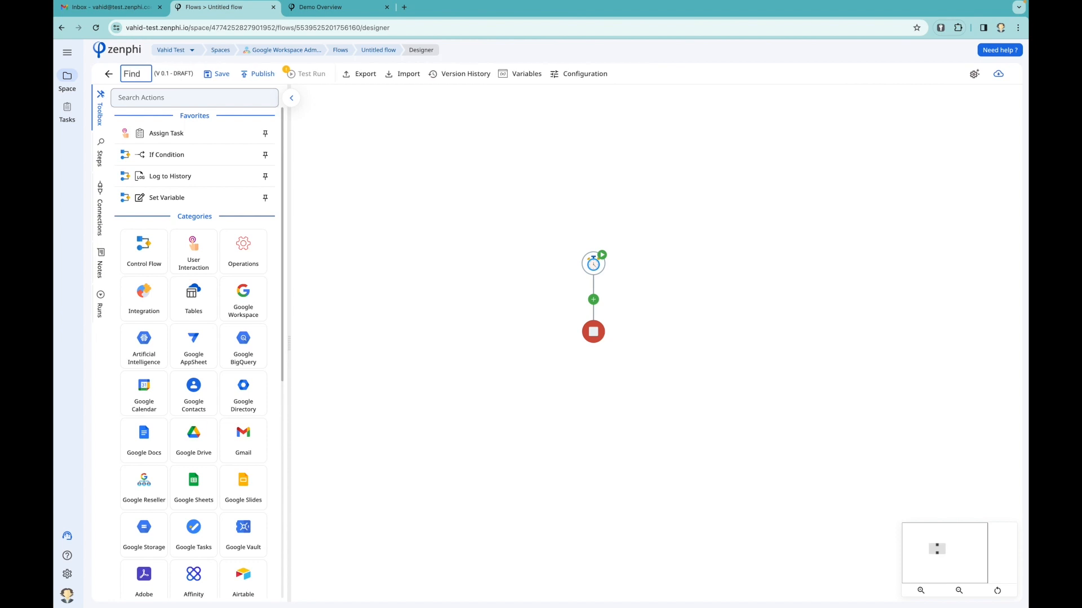
key(BackSpace)
key(BackSpace)
key(BackSpace)
key(BackSpace)
text(Clean up inactiv)
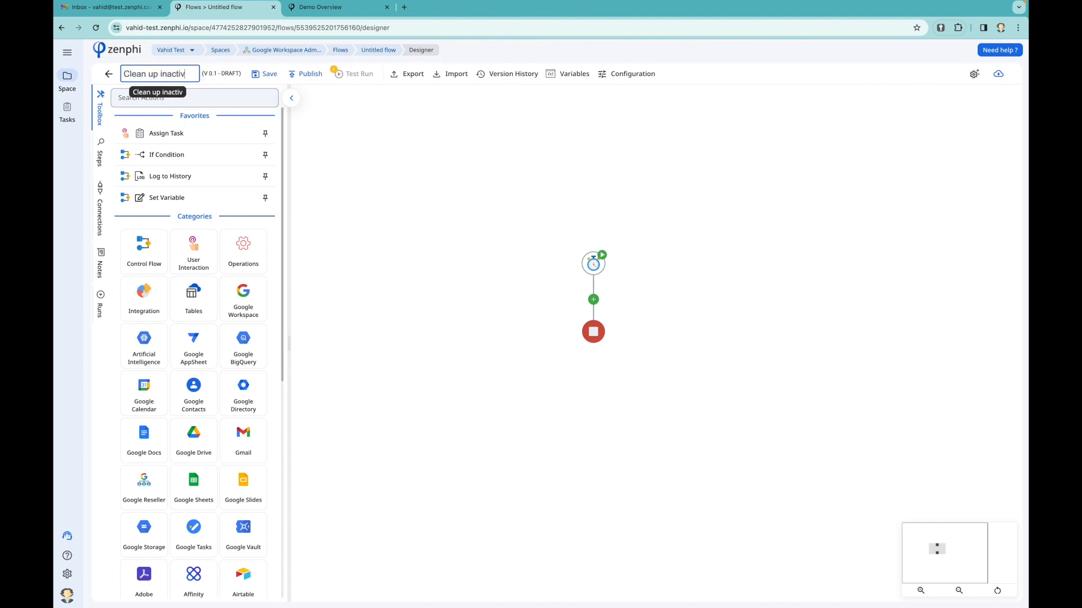
text(e users)
key(Return)
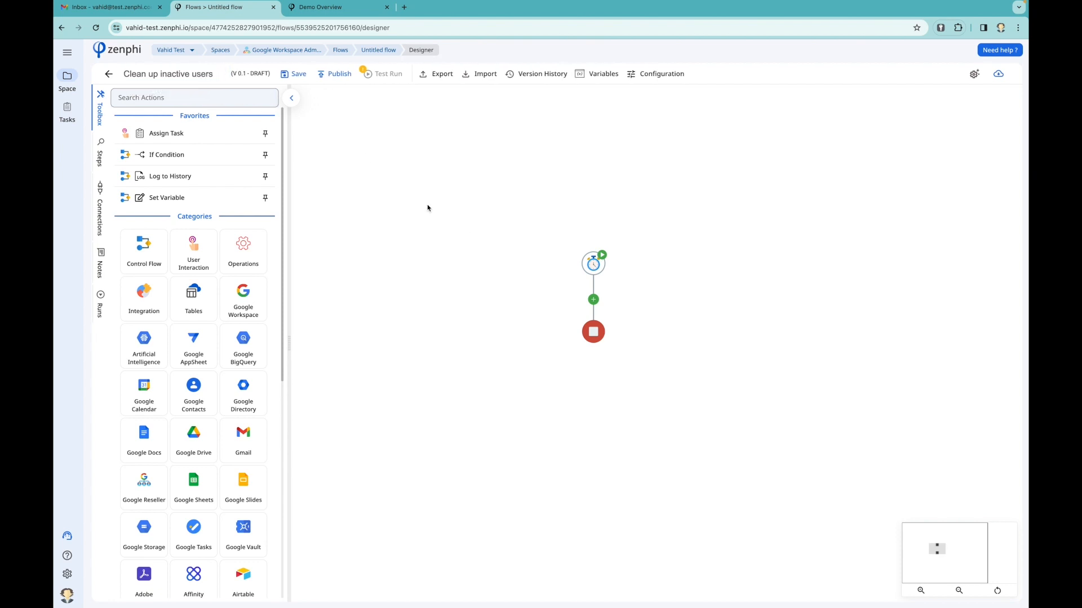
click(291, 73)
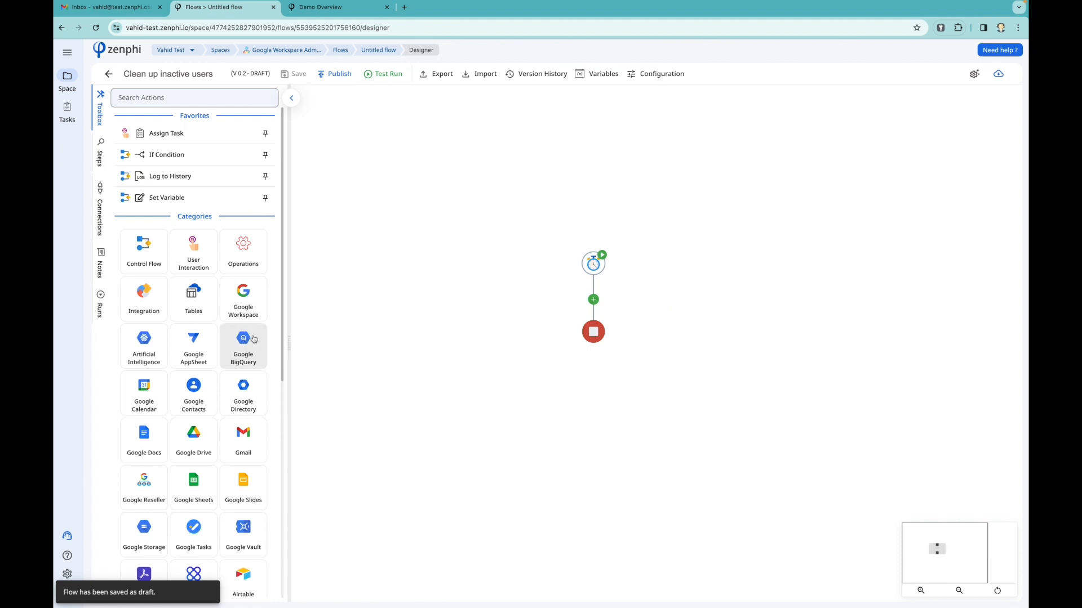
Step: Add the Google Directory Search Users action directly after the timer trigger
click(622, 297)
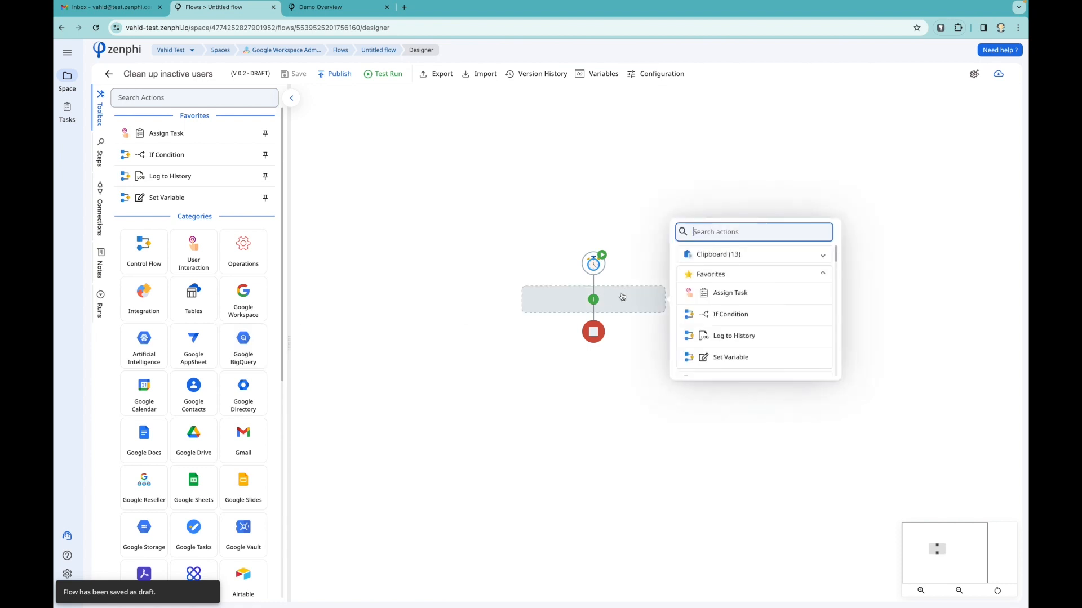
text(saear)
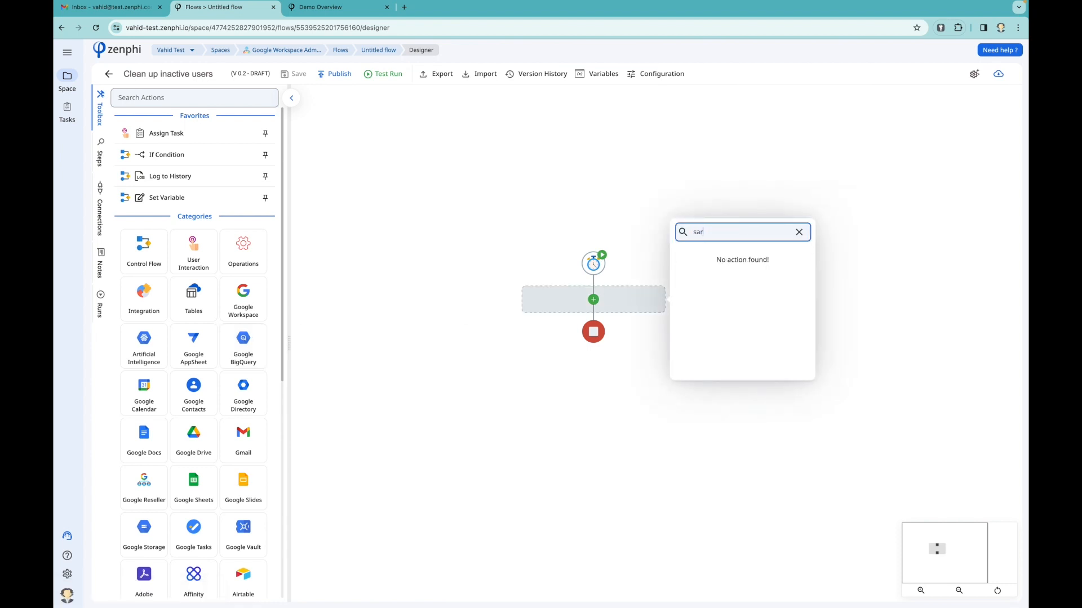
key(BackSpace)
key(BackSpace)
text(earch users)
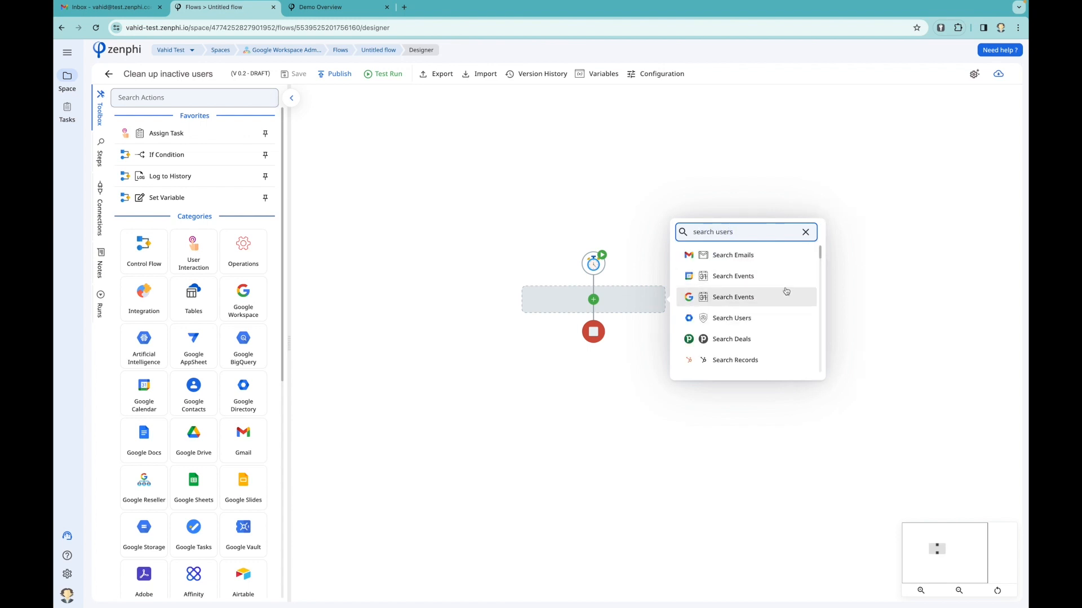
scroll(787, 288, down, 1)
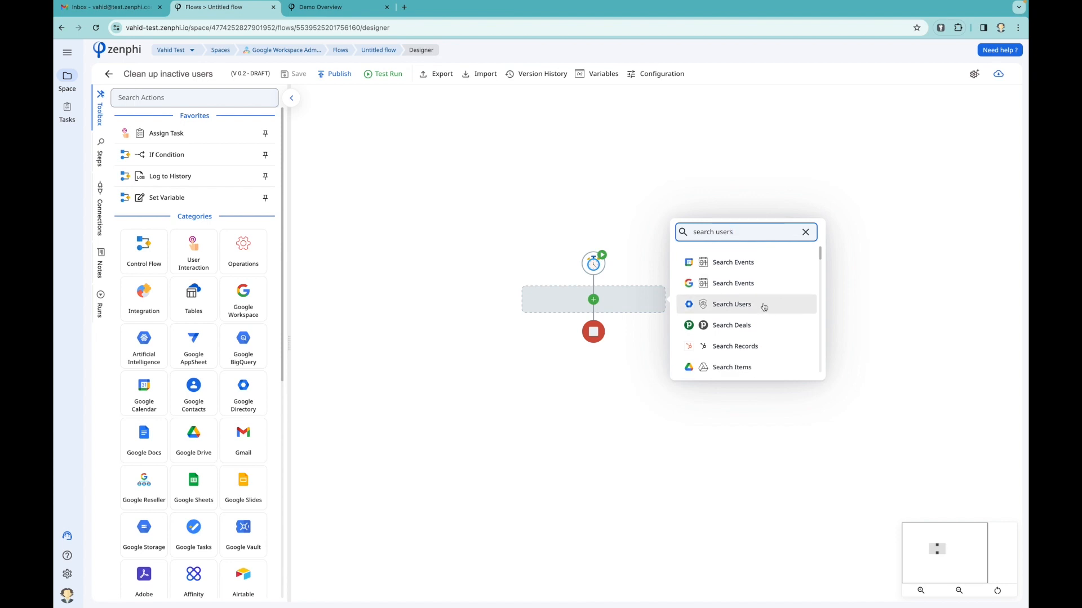
click(763, 304)
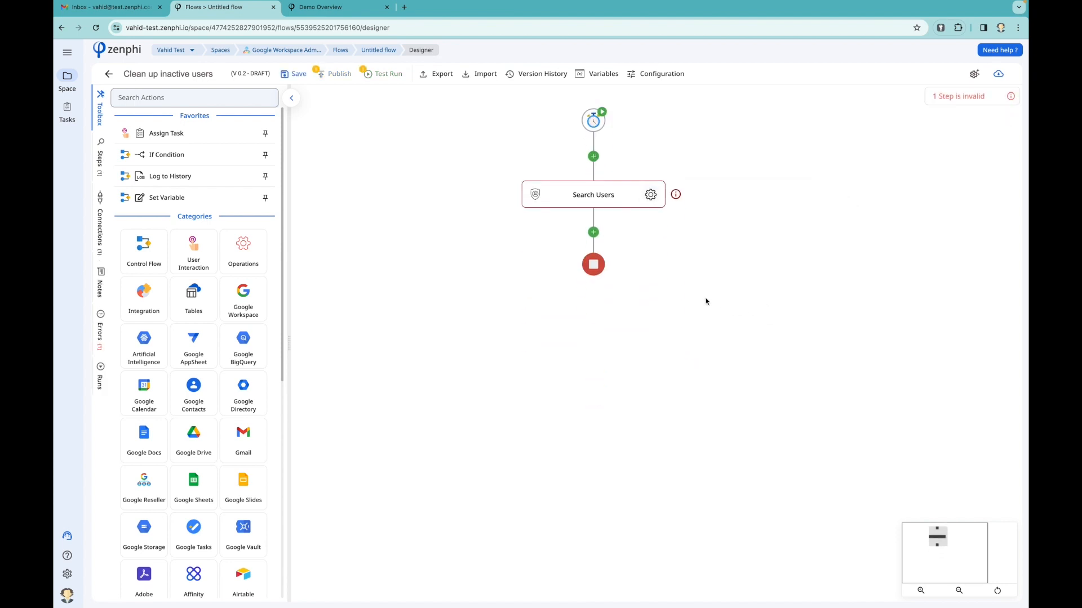
Step: Rename the Search Users step "List Users" and assign it the New Google Directory connection
click(651, 195)
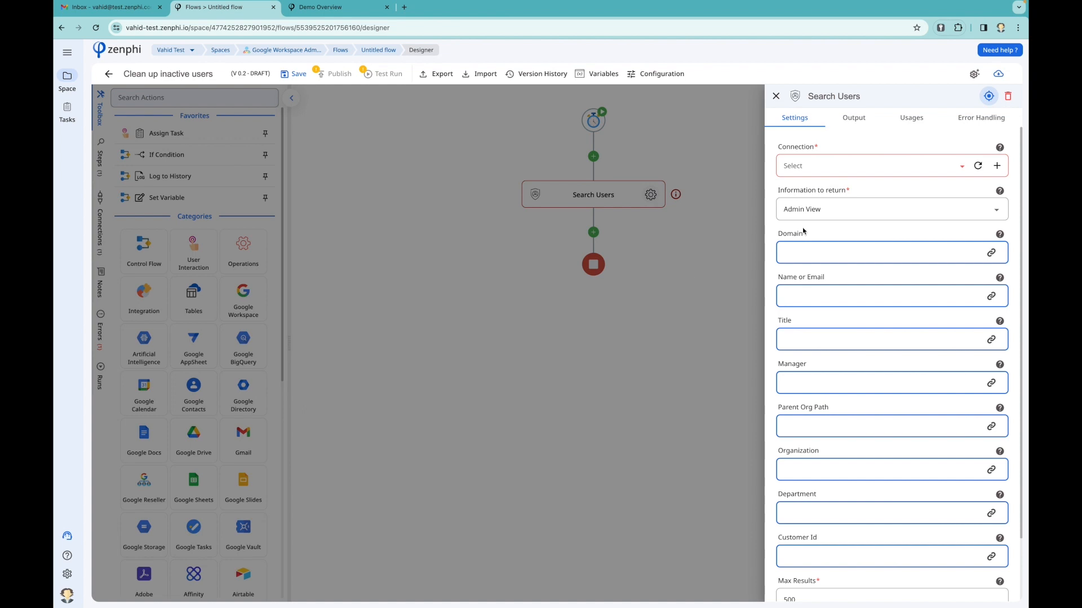
double_click(823, 98)
text(List)
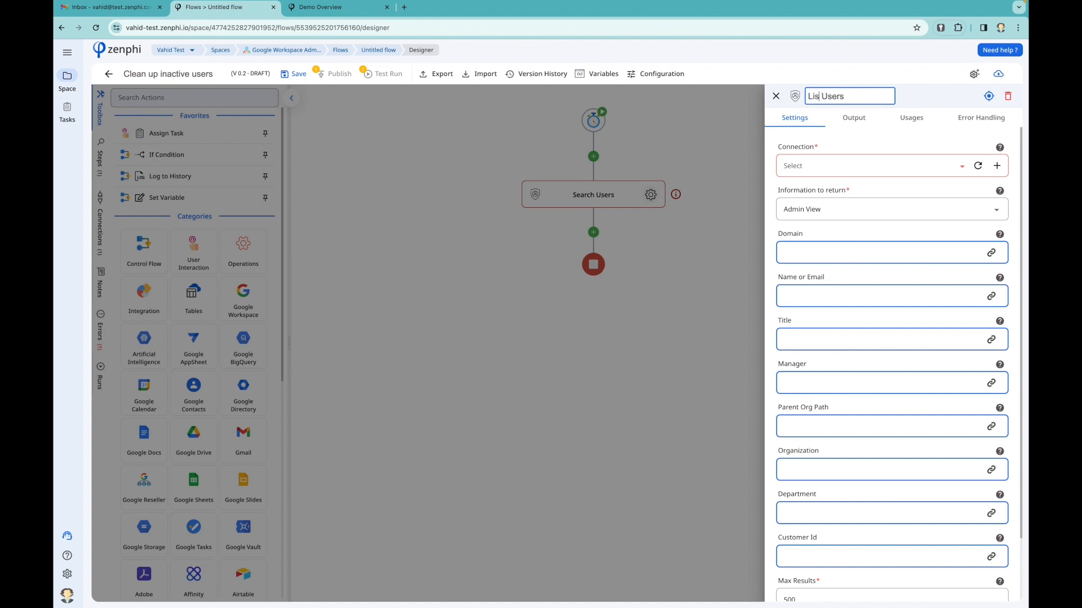
click(842, 166)
mouse_move(834, 193)
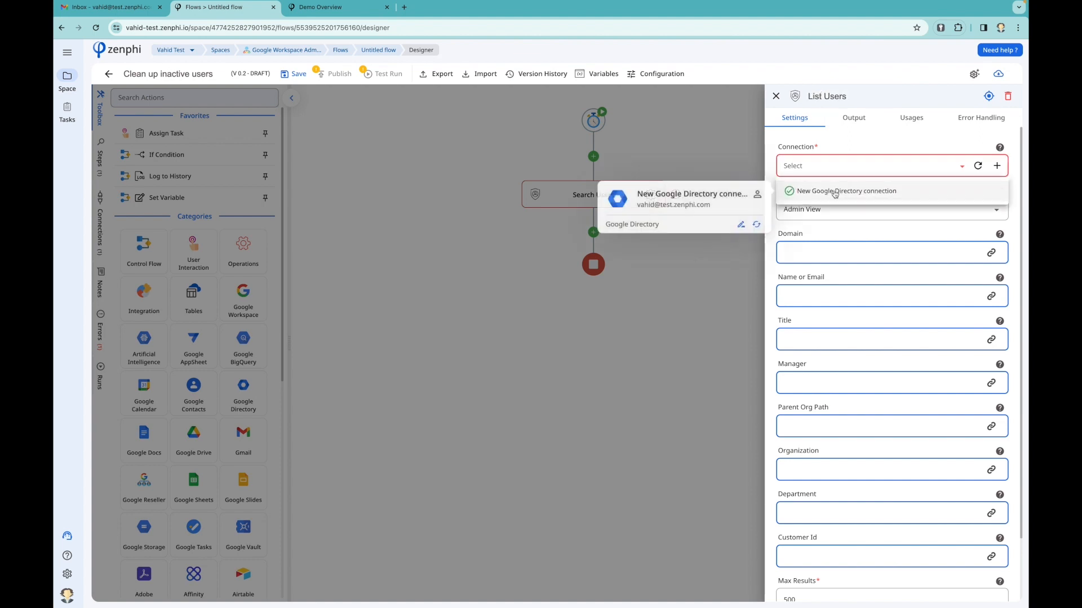
click(834, 192)
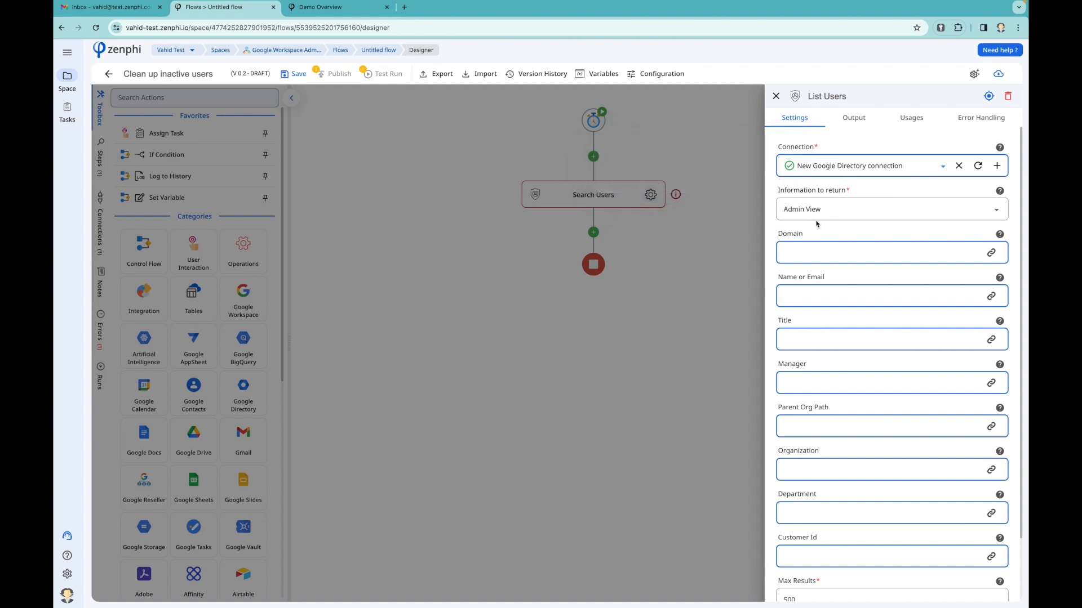
Step: Set the List Users domain to test.zenphi.com and check the allowed limit for Max Results
scroll(816, 260, down, 1)
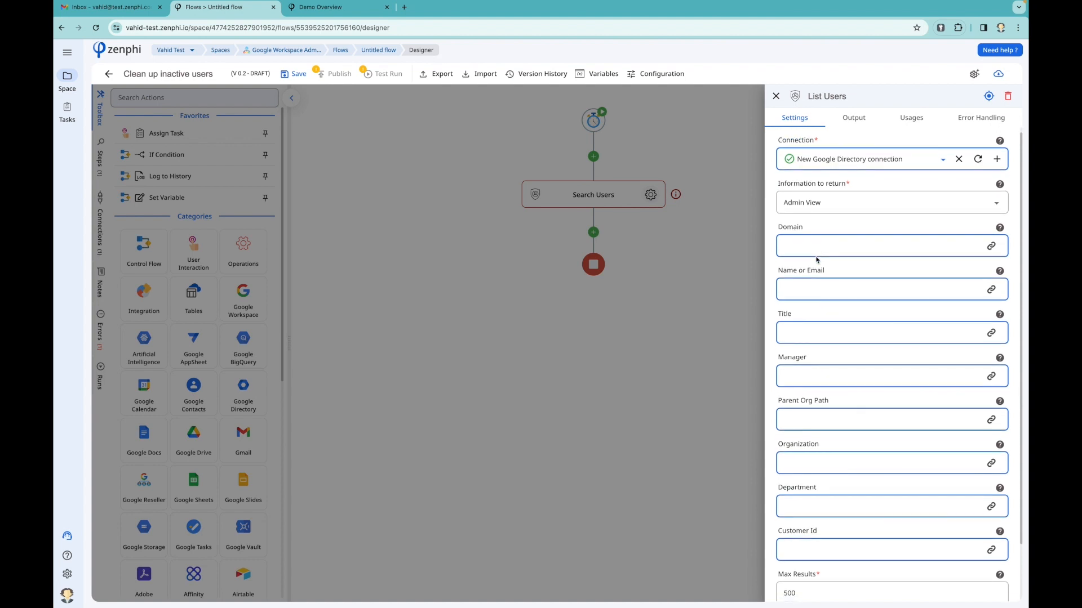
click(813, 247)
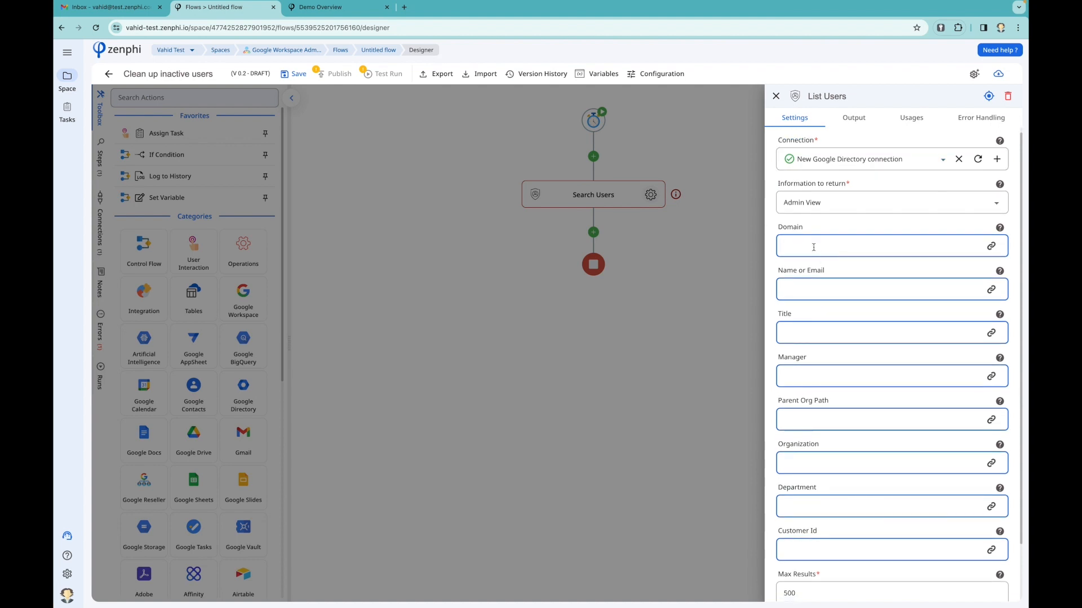
text(test.zenphi.com)
scroll(839, 369, down, 1)
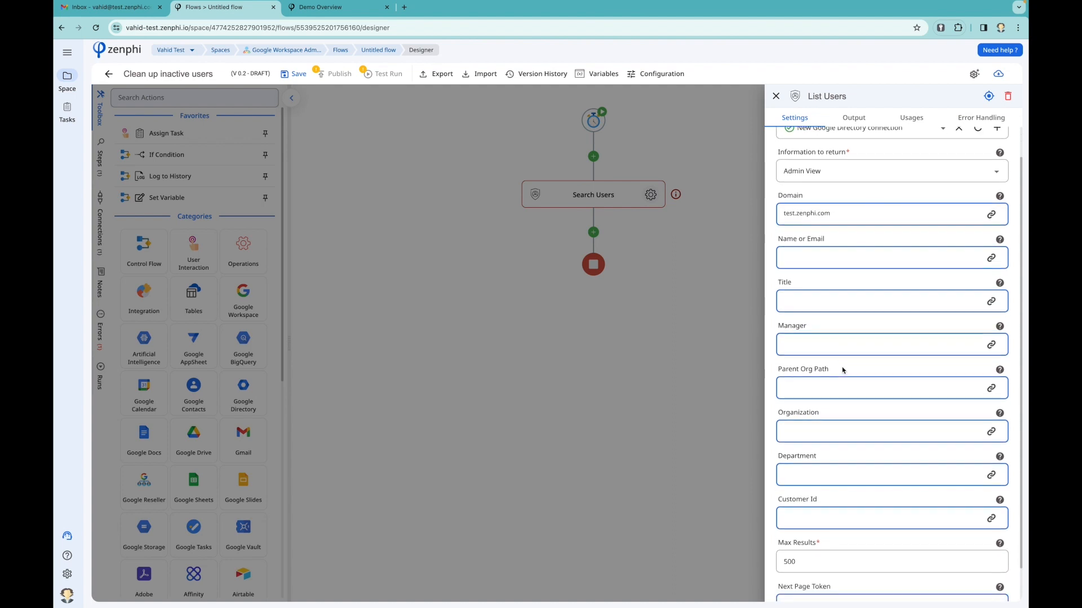
scroll(843, 405, down, 1)
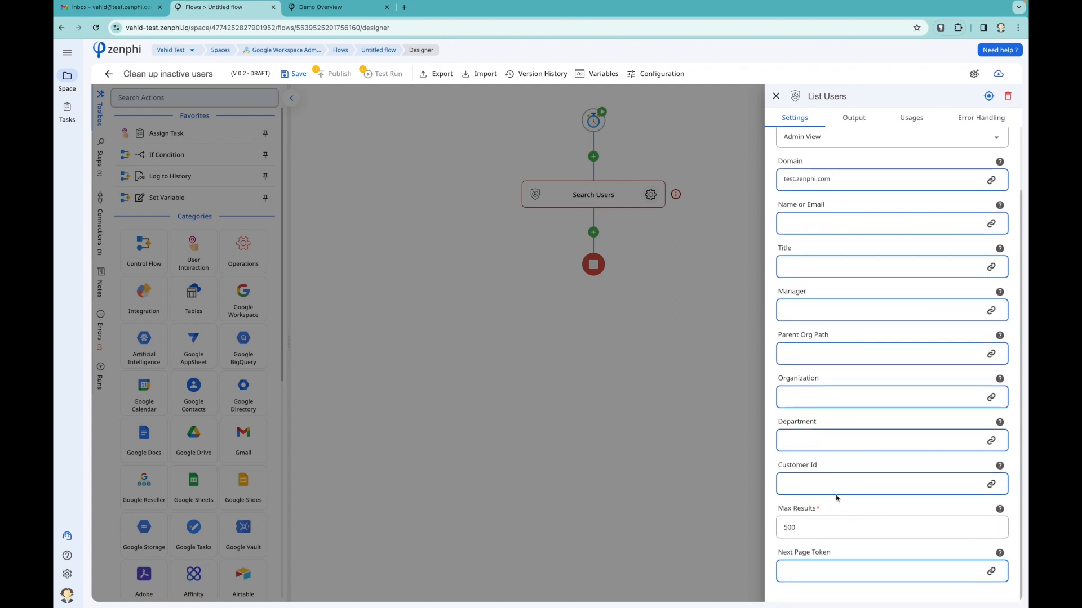
click(811, 527)
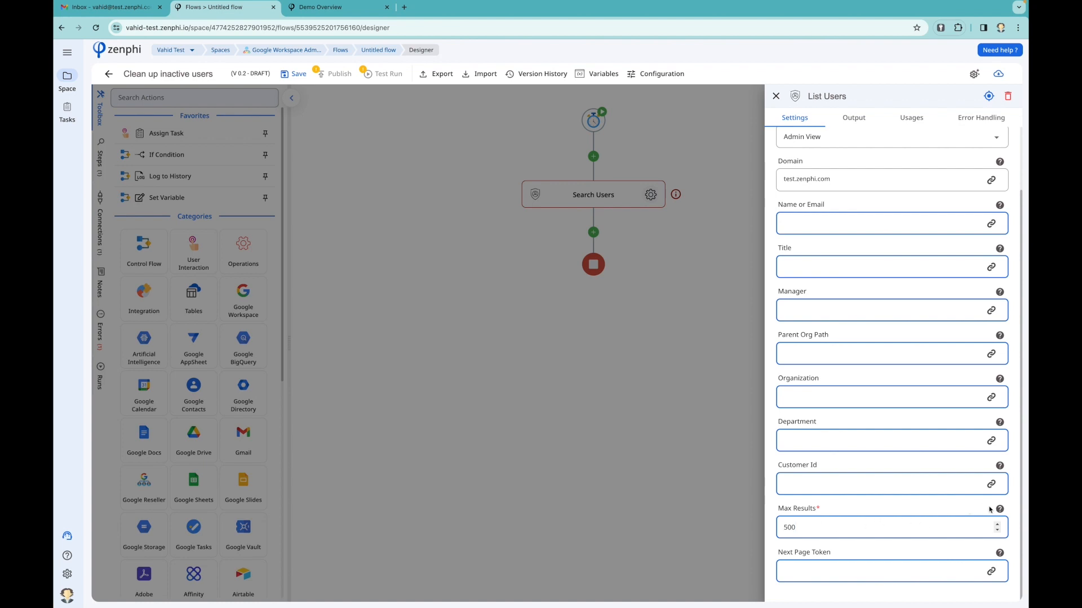
mouse_move(1000, 509)
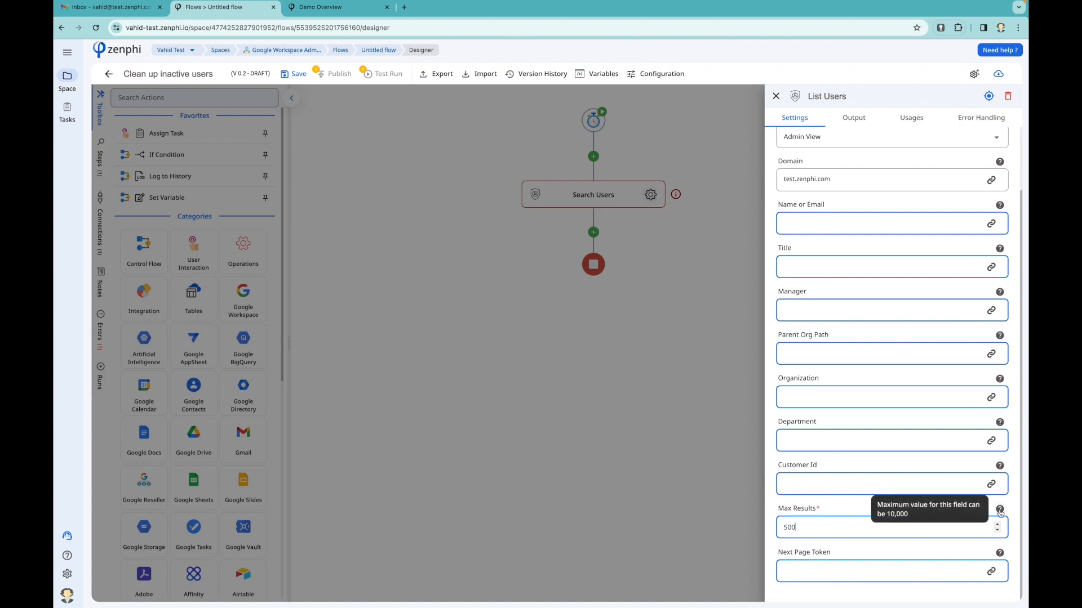
double_click(807, 532)
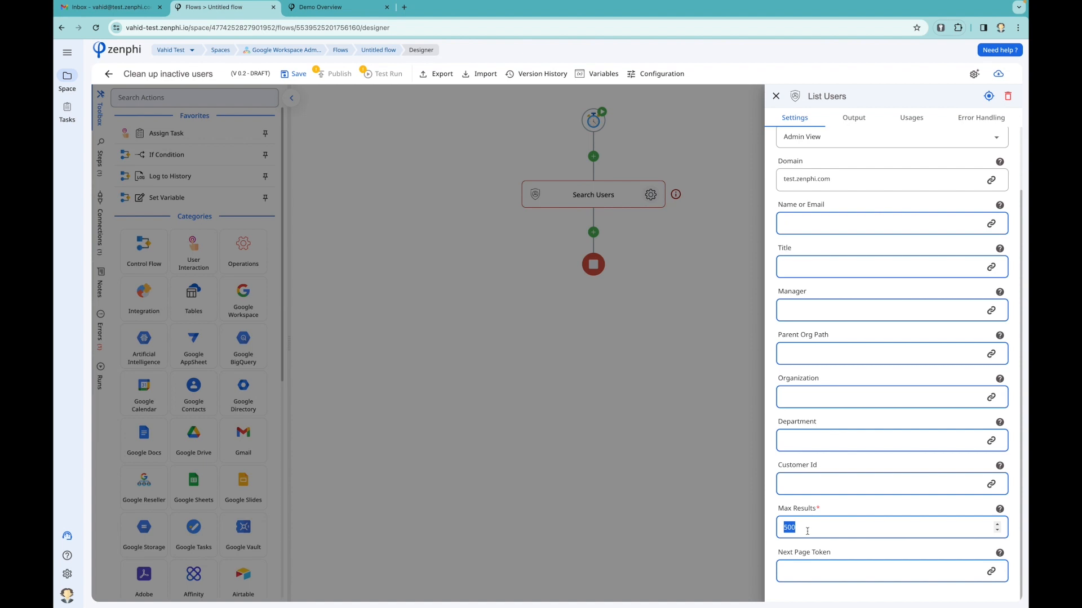
click(808, 531)
click(670, 428)
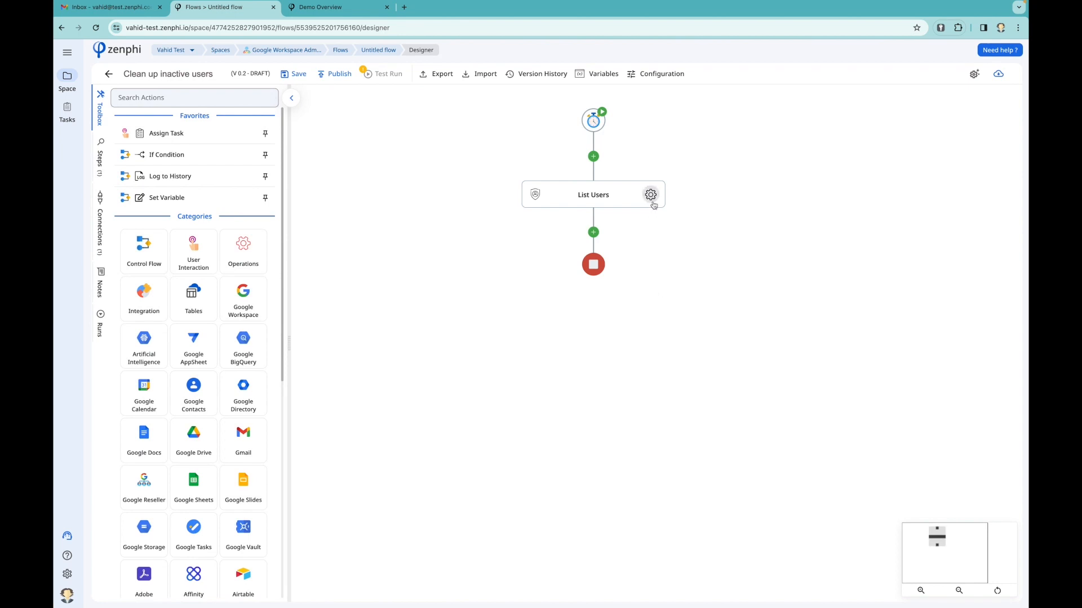
Step: Examine the outputs of the List Users step, including the fields available for each user
click(650, 195)
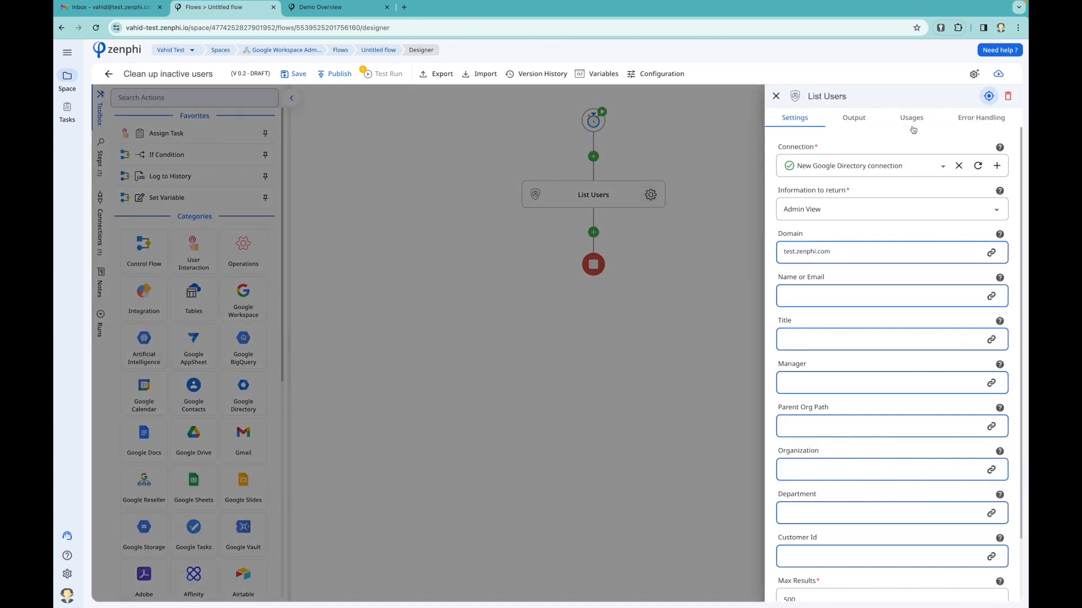
click(853, 119)
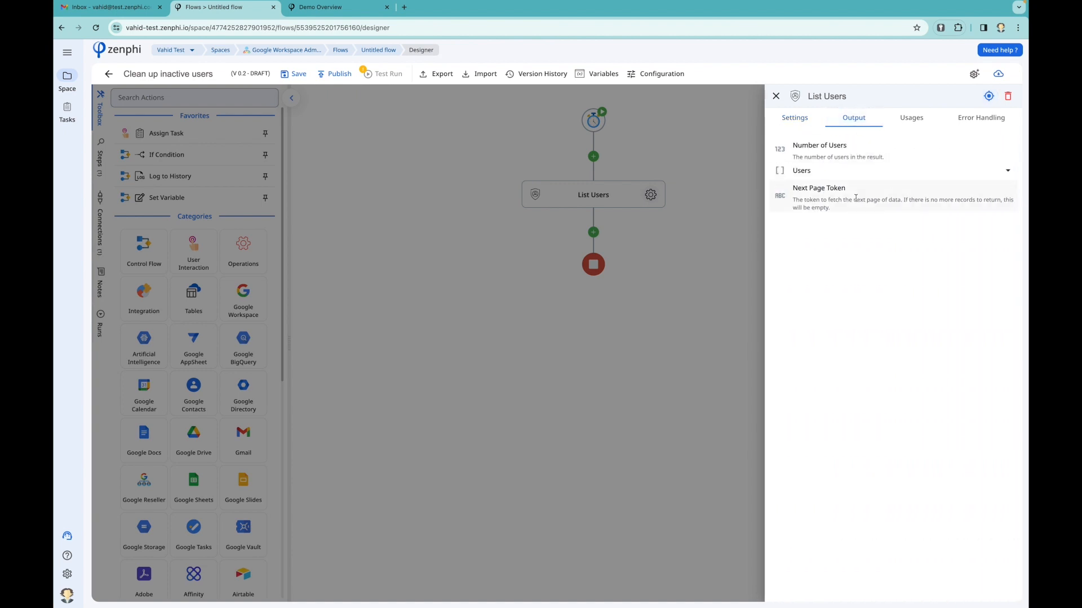
click(835, 171)
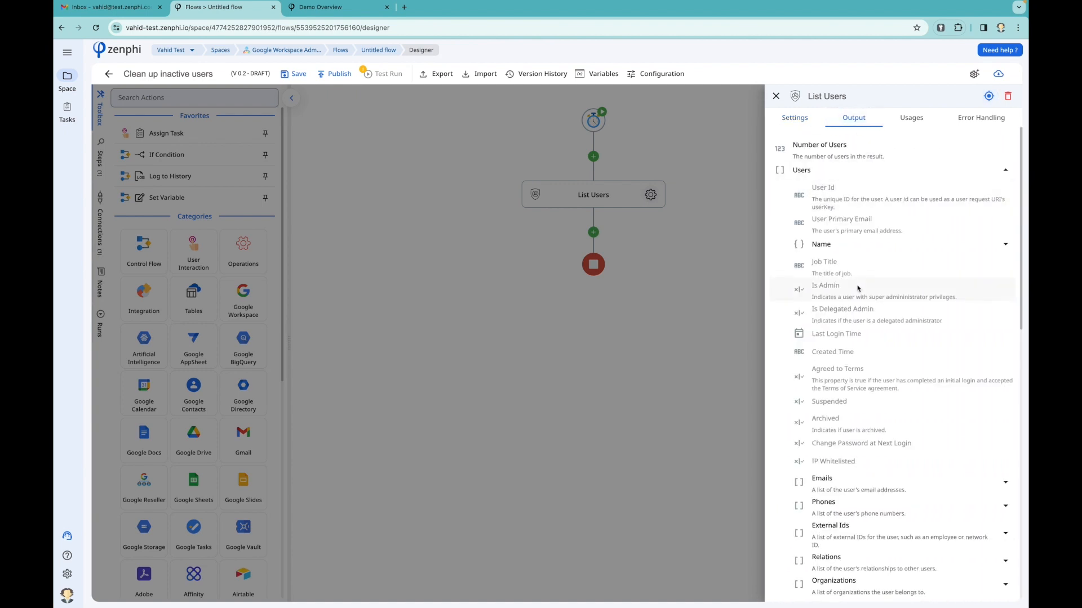
scroll(858, 289, down, 1)
scroll(857, 288, down, 1)
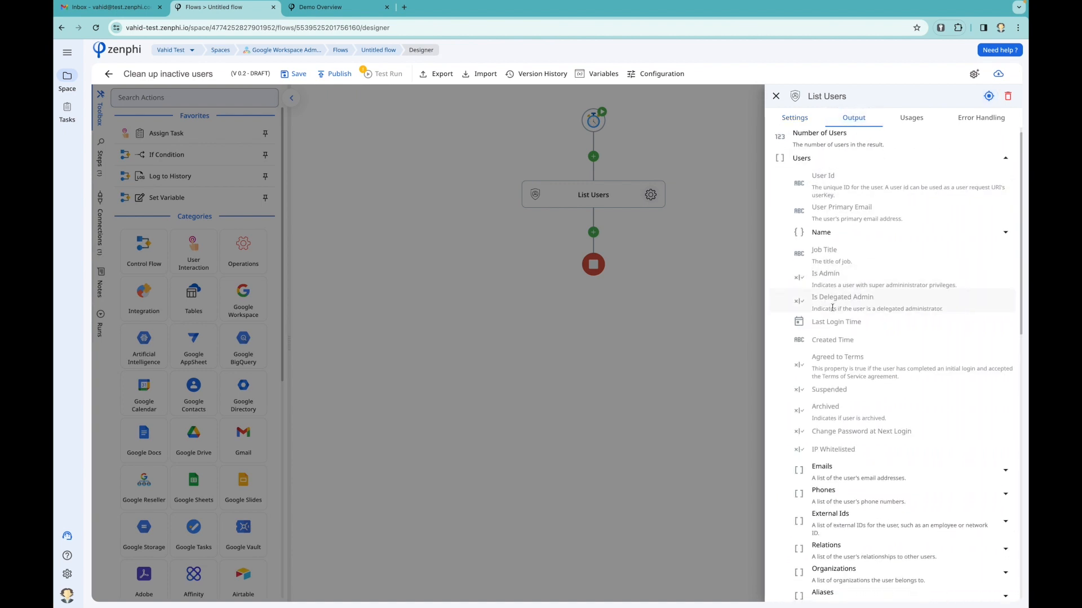
click(716, 296)
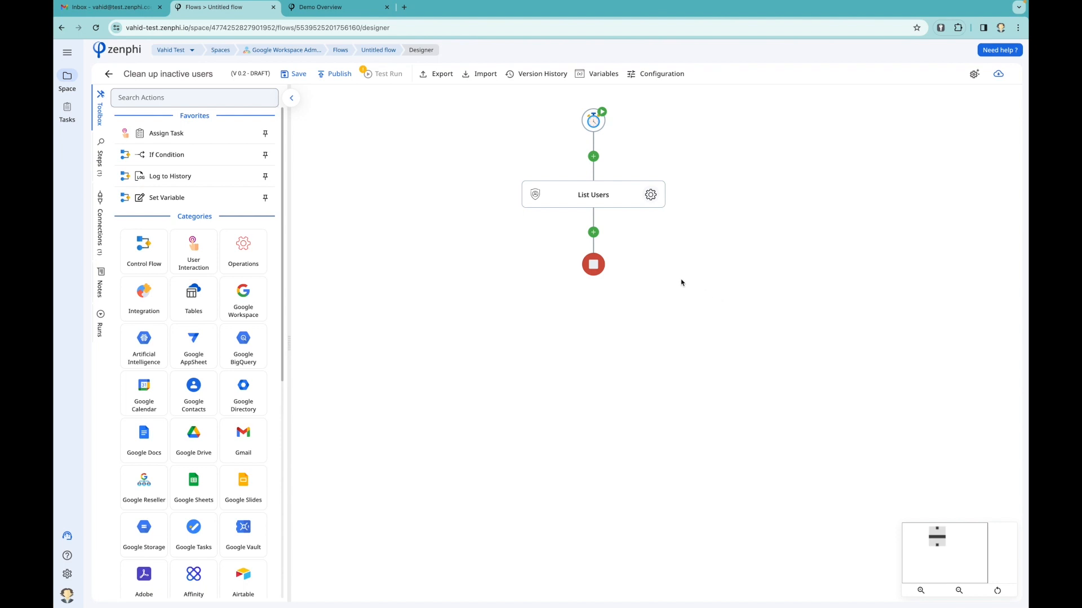
Step: Add a Current Date/Time action directly after the List Users step
click(594, 231)
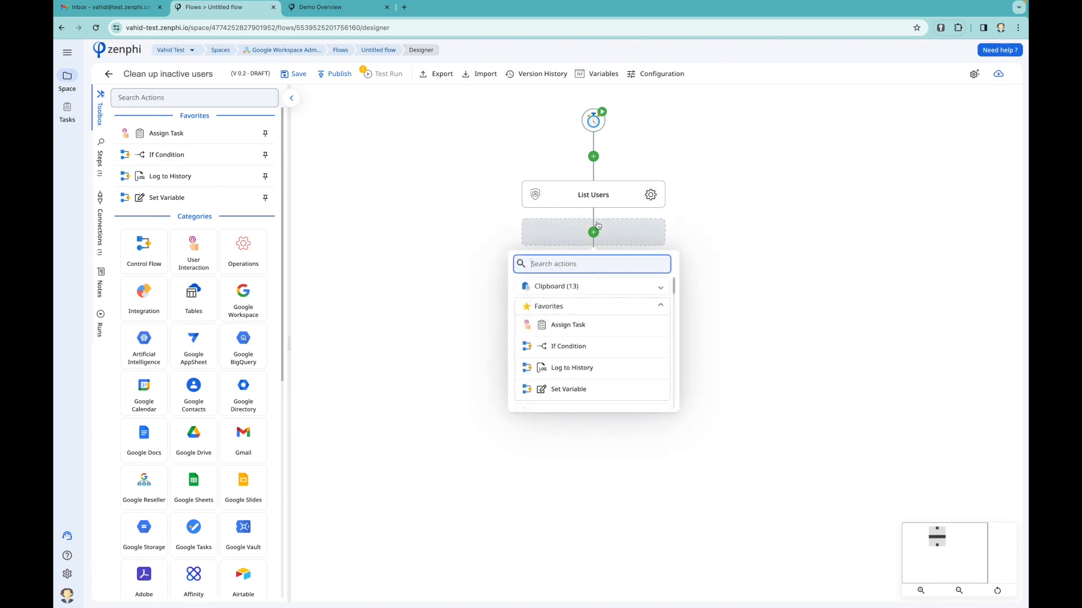
text(curr)
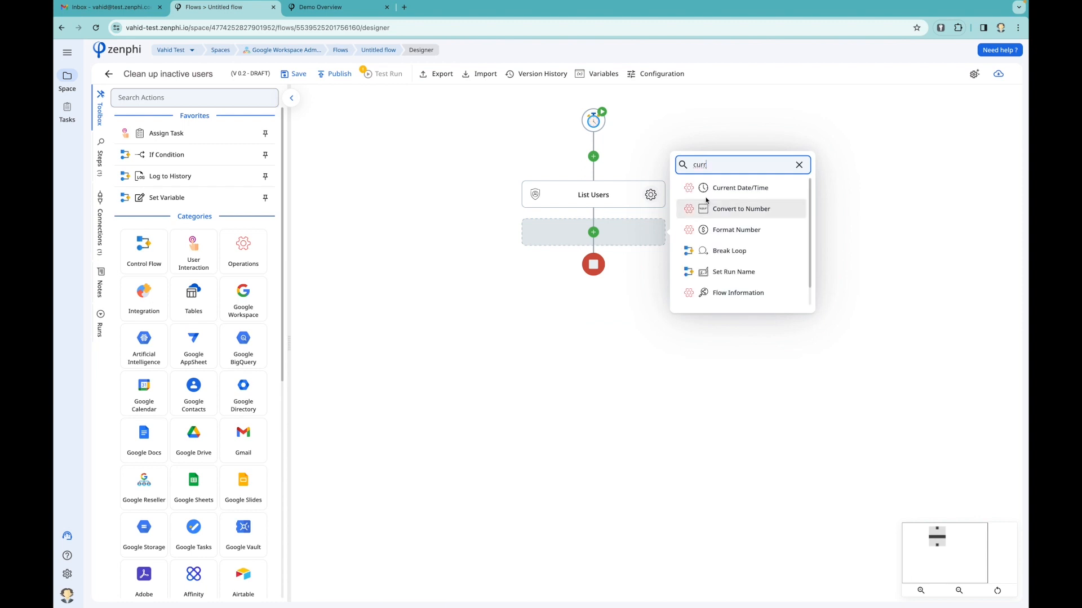
click(712, 190)
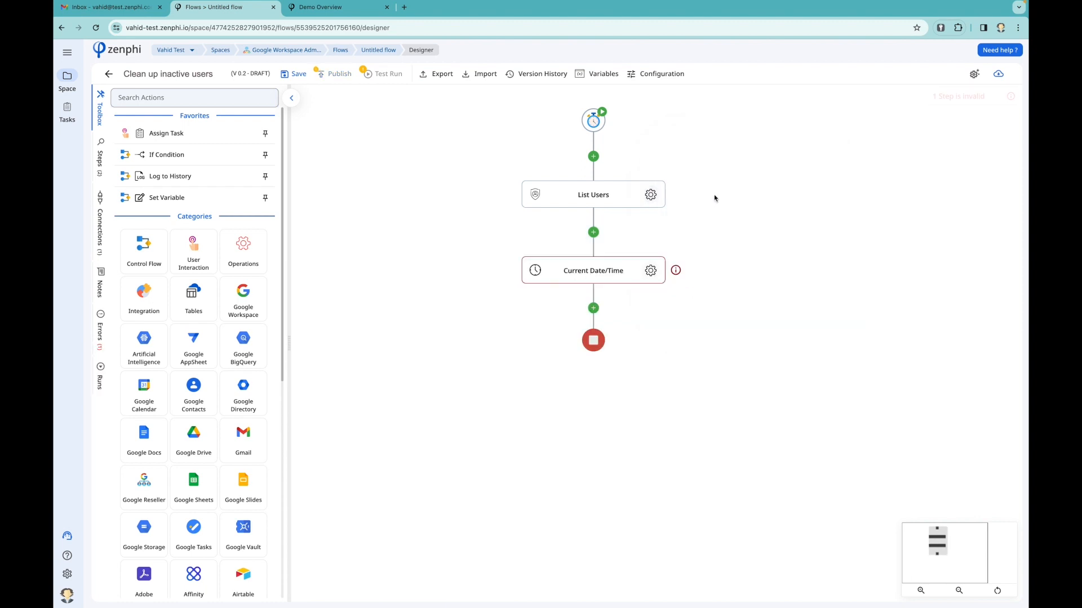
Step: Validate the Current Date/Time step with its default settings and add an Add Date/Time action directly after it
click(651, 271)
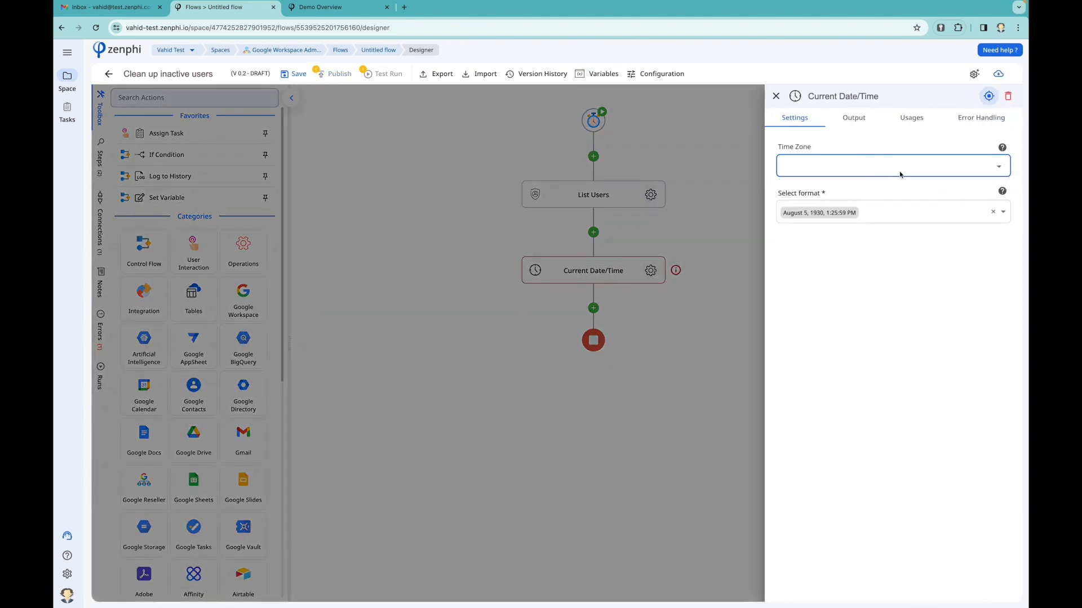
click(706, 205)
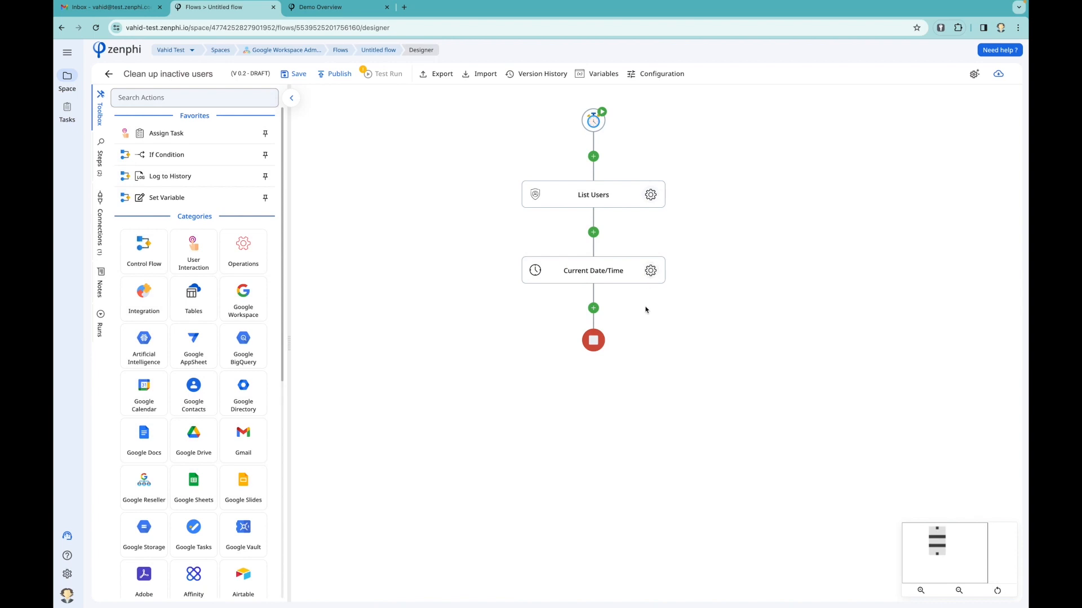
click(601, 309)
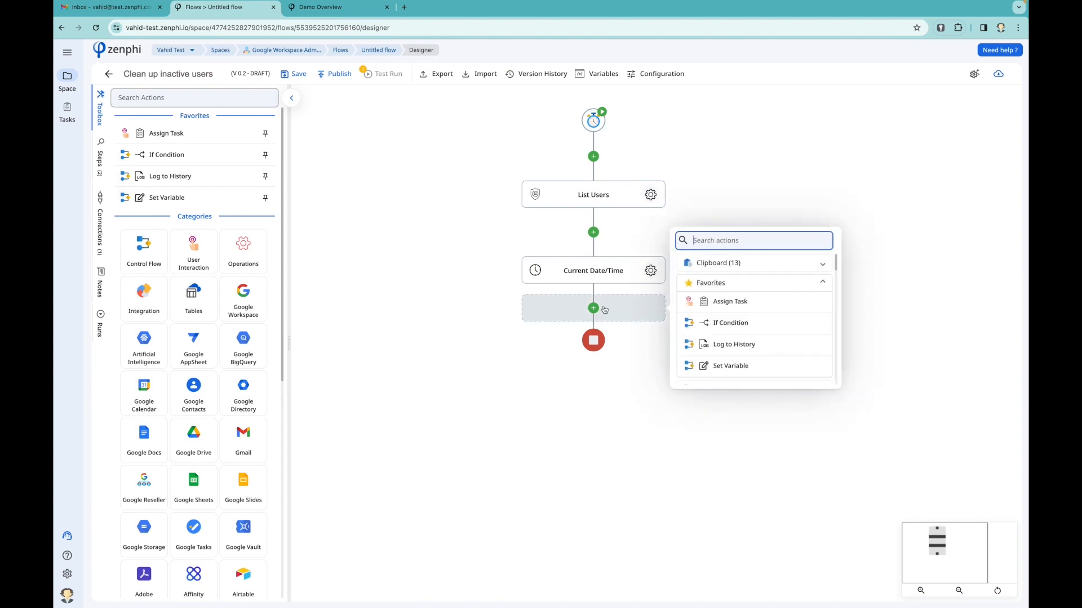
text(add)
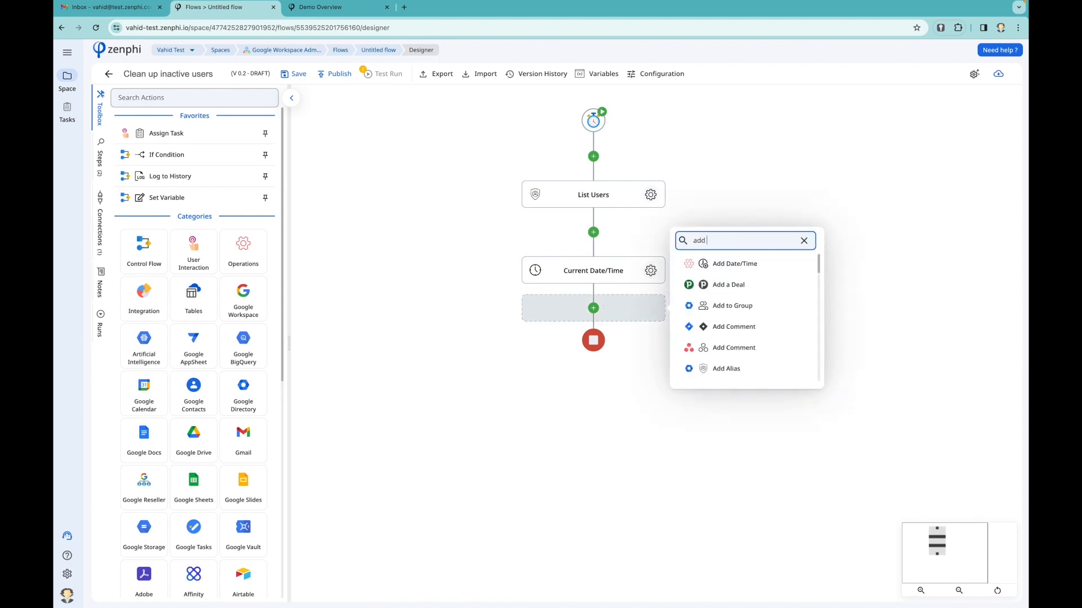
click(741, 265)
Step: Rename the Add Date/Time step "Today minus 30 days"
click(651, 346)
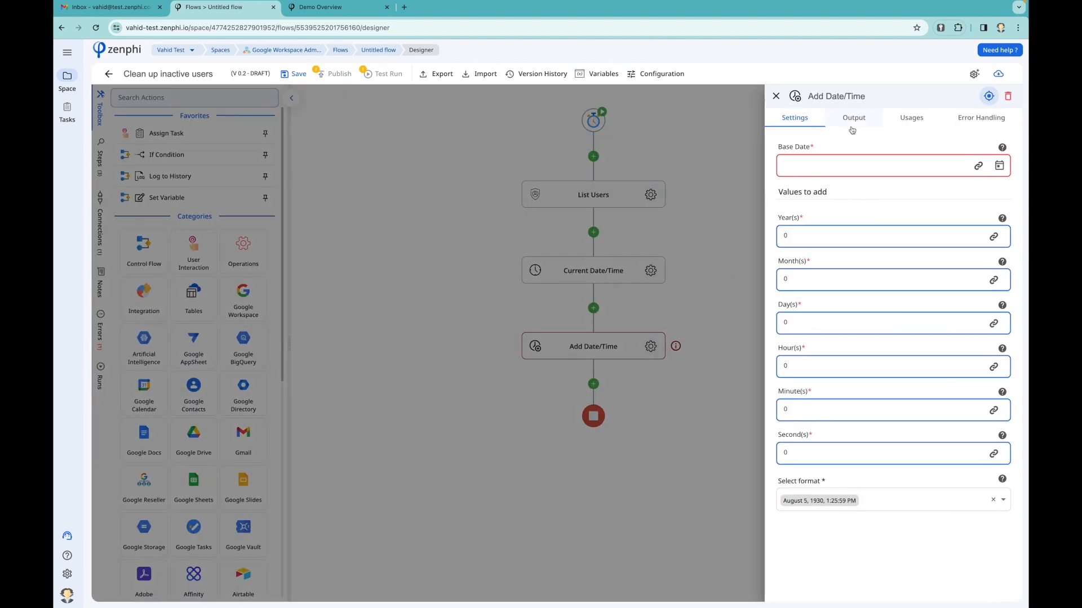
click(838, 96)
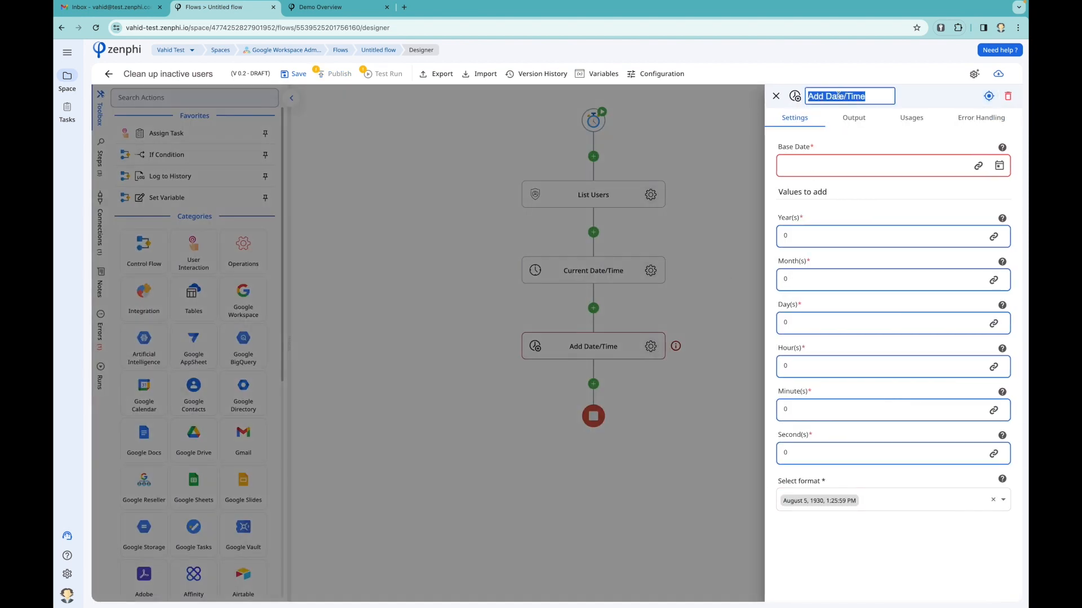
text(Today)
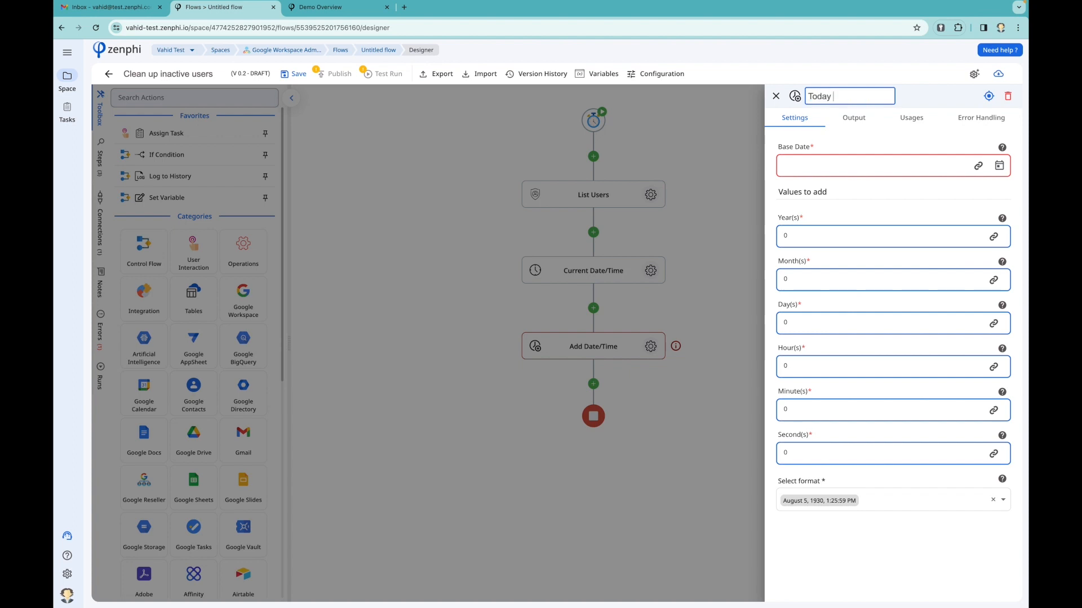
text( minus 30 days)
Step: Set the step's base date to the Current Date/Time Result and the days to add to -30
click(978, 166)
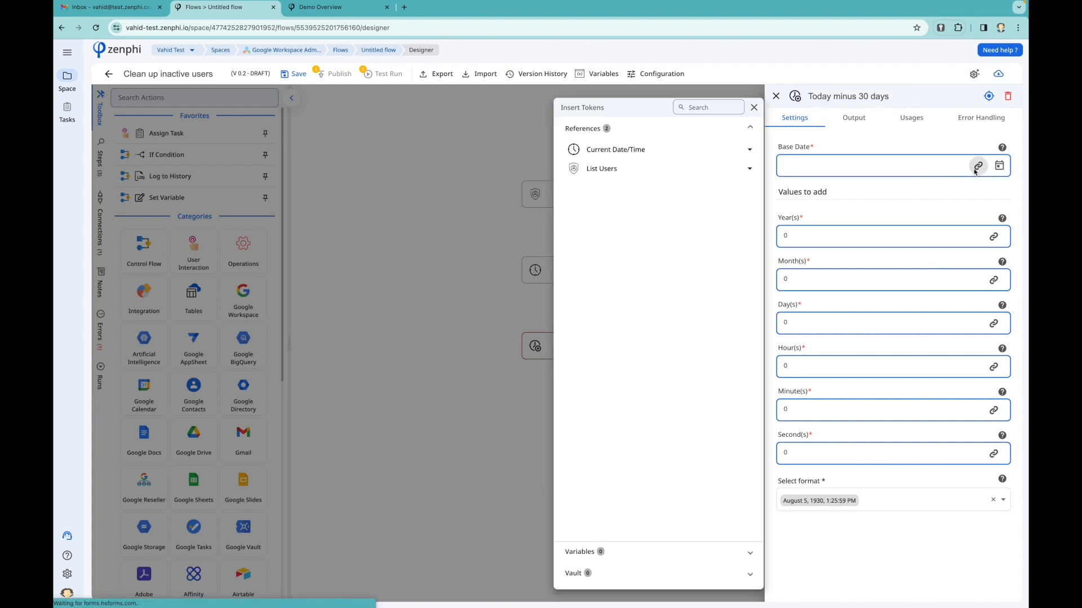
click(676, 158)
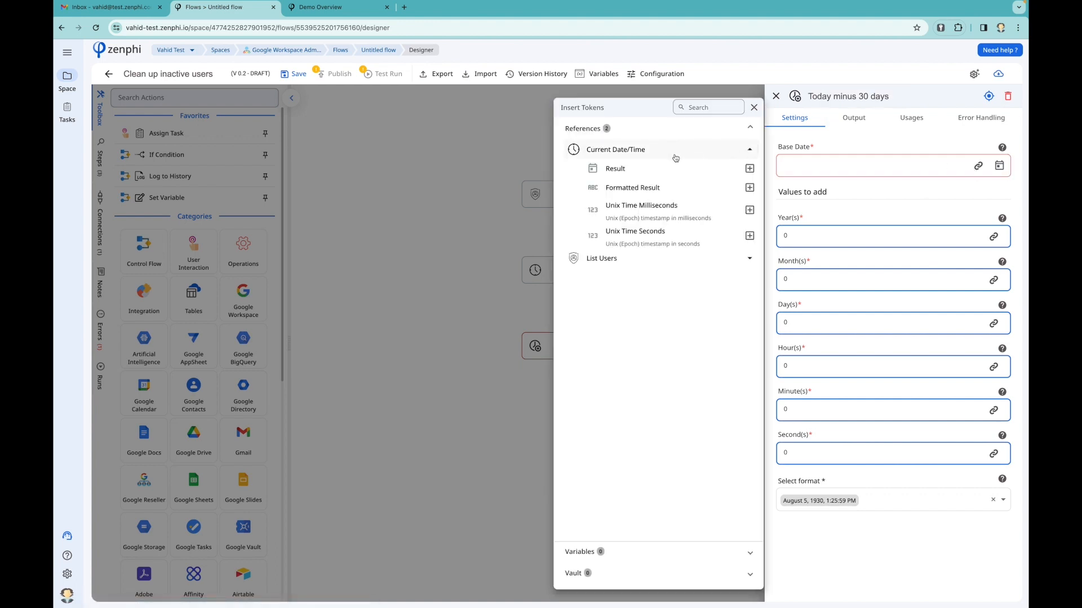
click(749, 168)
click(809, 360)
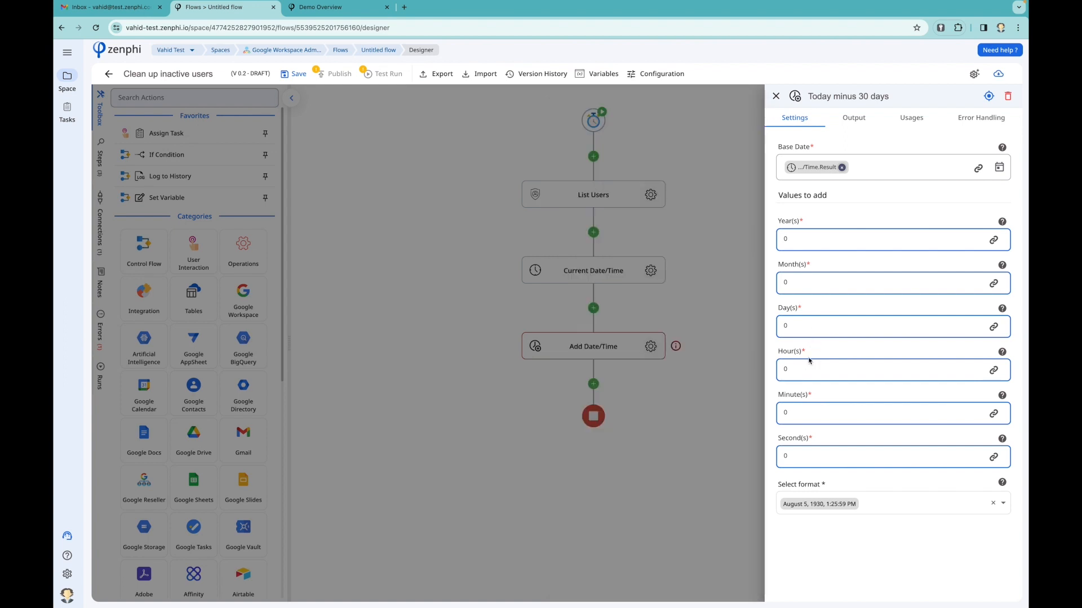
double_click(805, 325)
key(BackSpace)
text(-30)
click(709, 447)
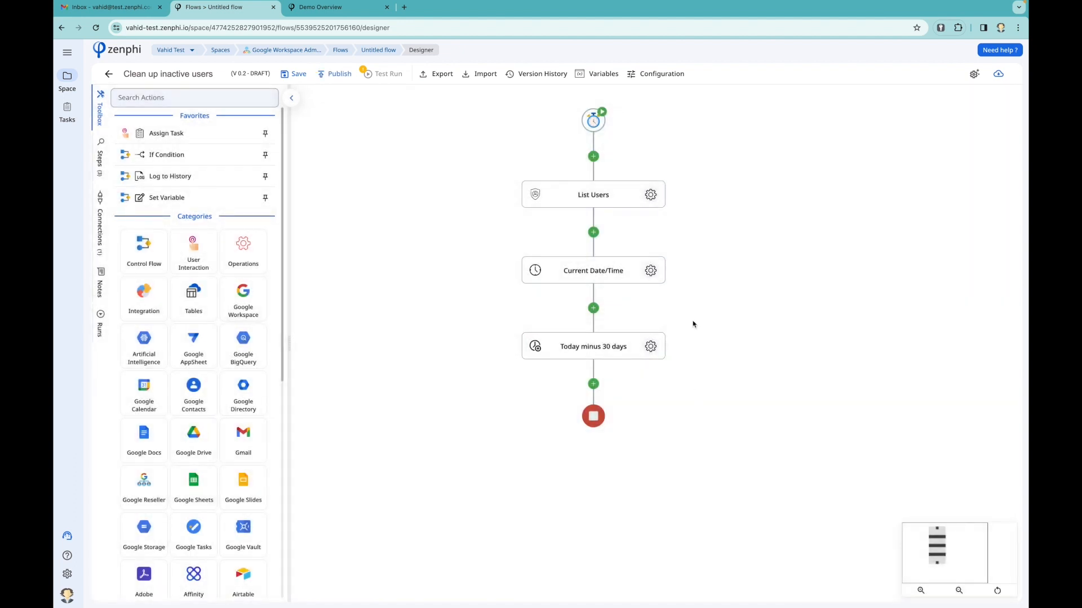
Step: Add a Query Collection action directly after the Today minus 30 days step
scroll(727, 306, down, 3)
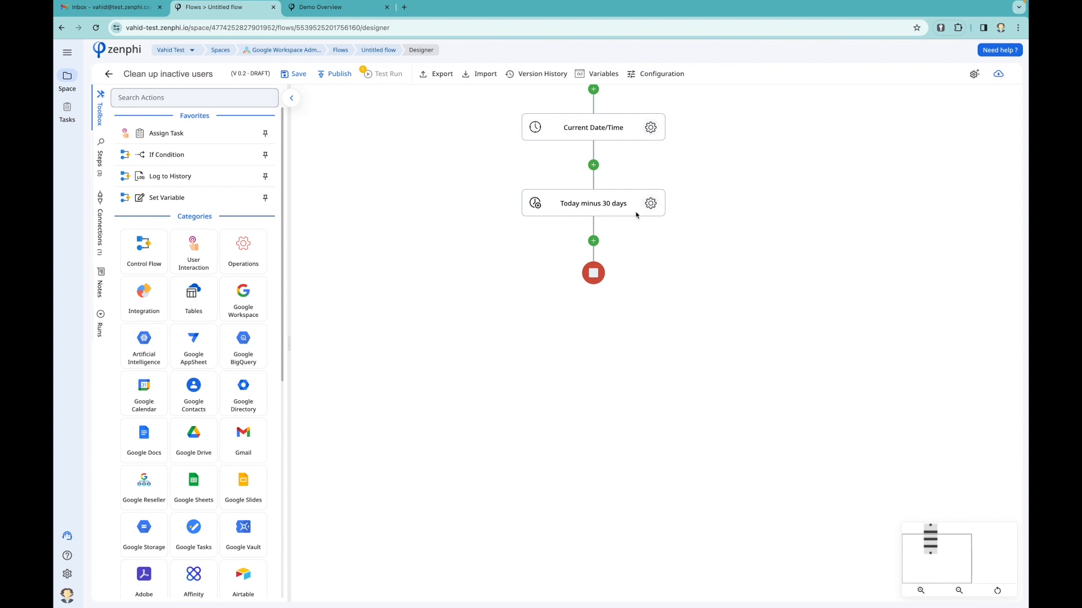
click(594, 240)
text(query)
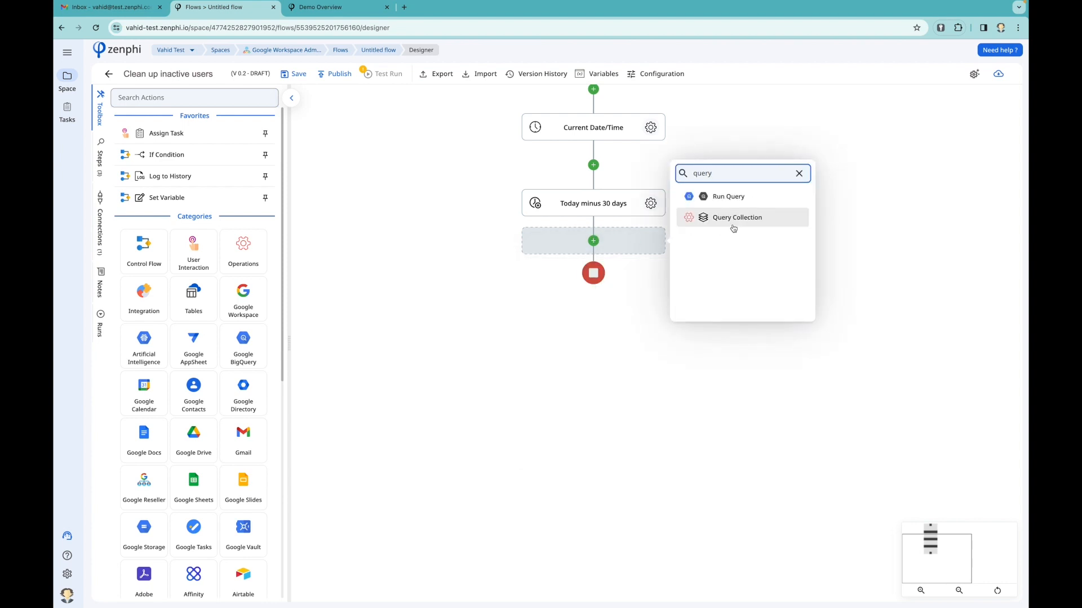
click(734, 228)
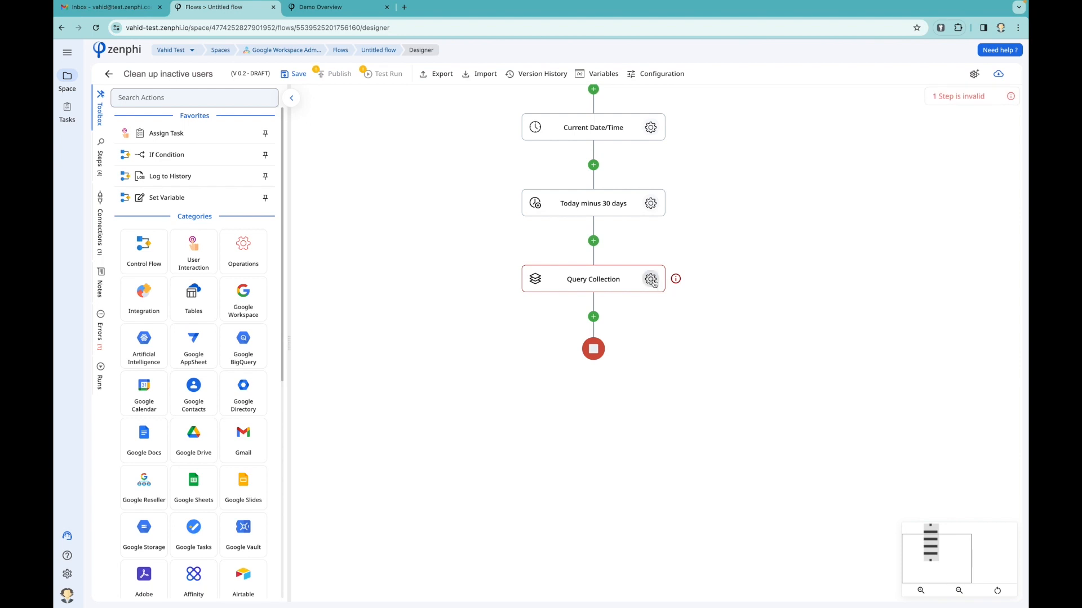
Step: Set the Query Collection step's collection to the Users output of List Users
click(652, 281)
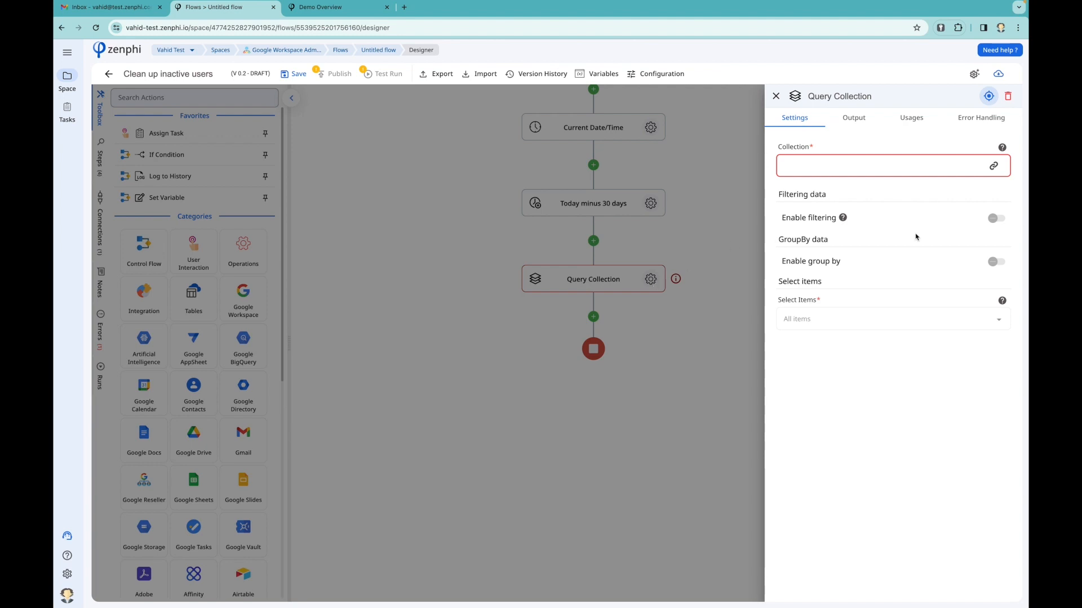
click(993, 166)
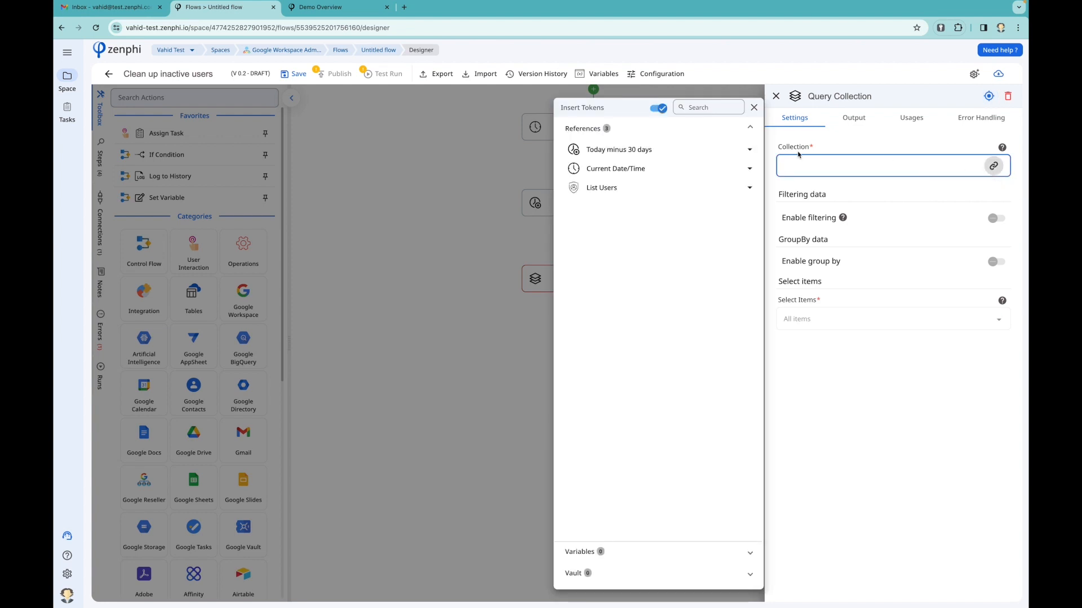
click(719, 189)
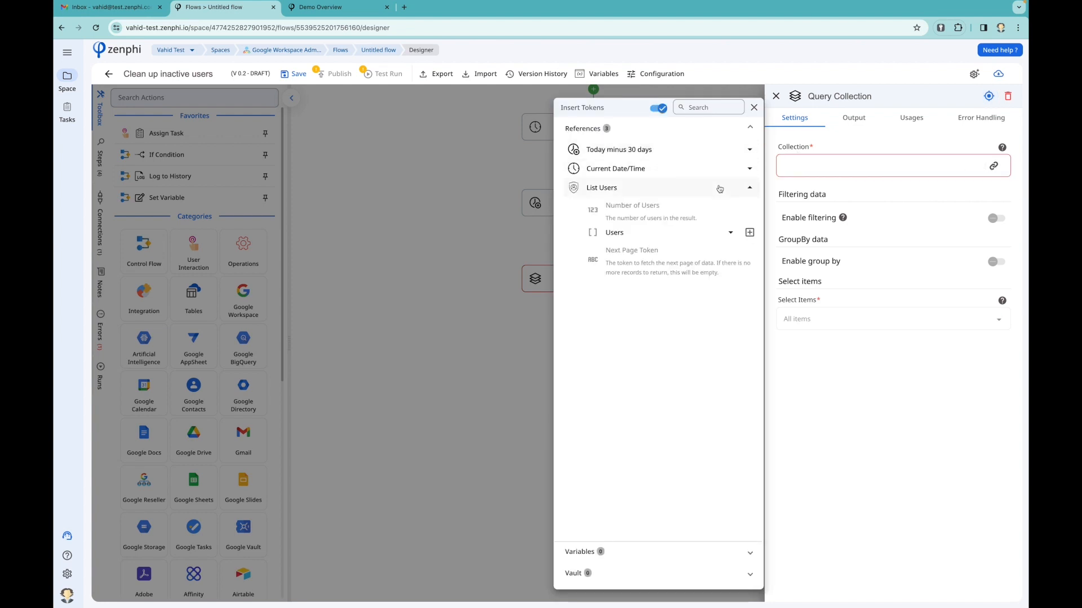
click(750, 233)
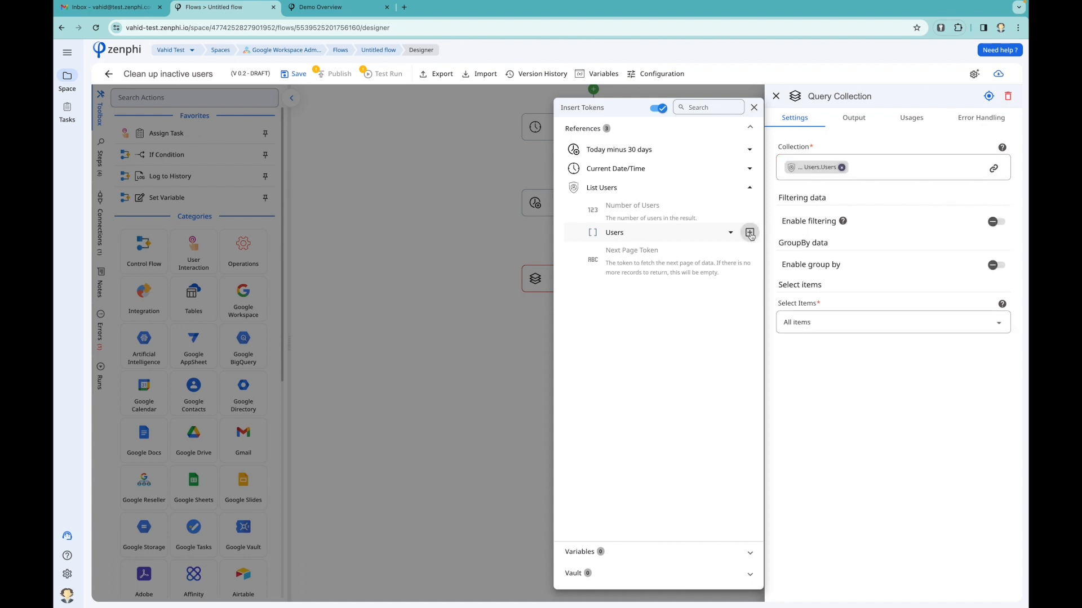
click(874, 193)
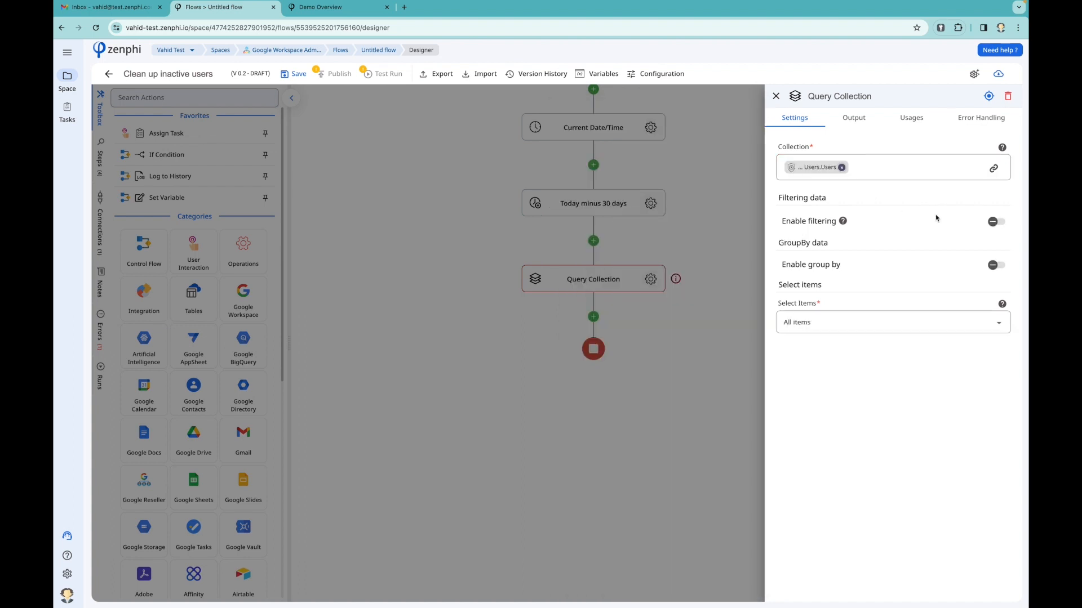
Step: Enable filtering on the Query Collection step and choose Last Login Time as the field for the filter condition
click(995, 221)
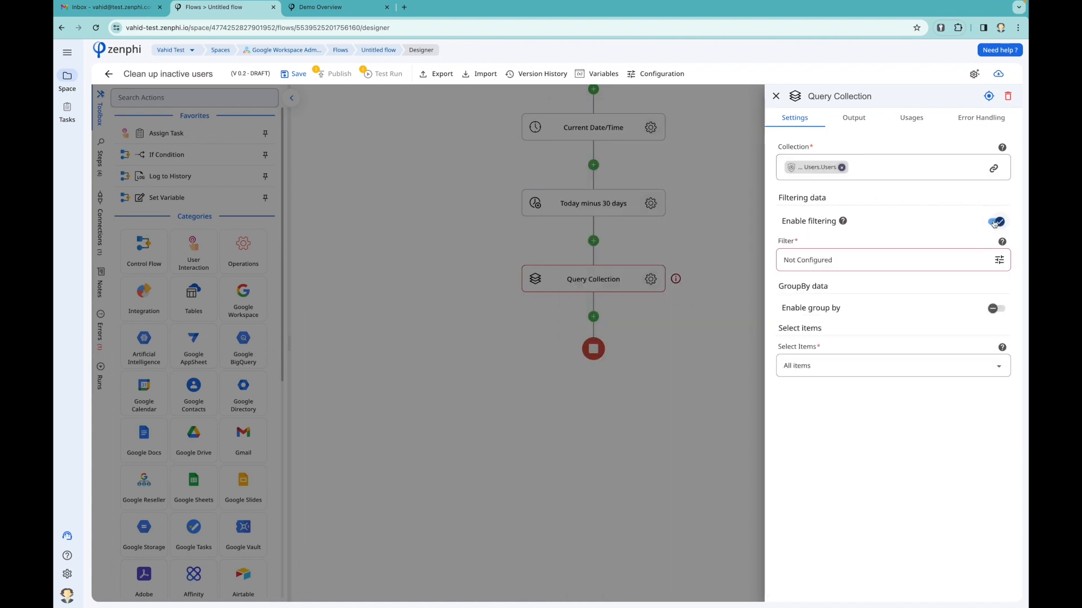
click(997, 261)
click(485, 198)
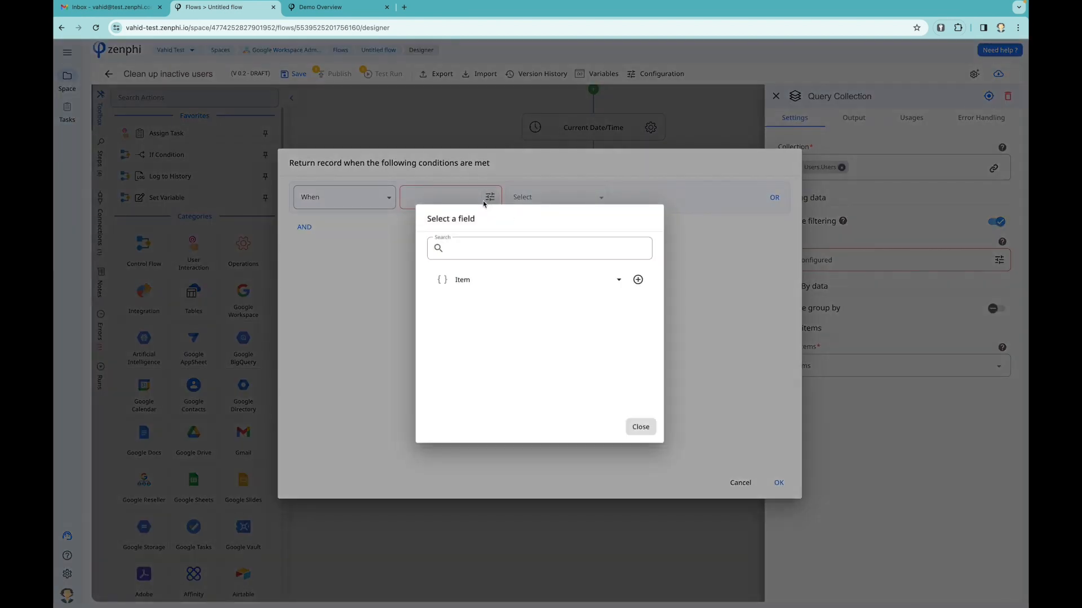
click(558, 278)
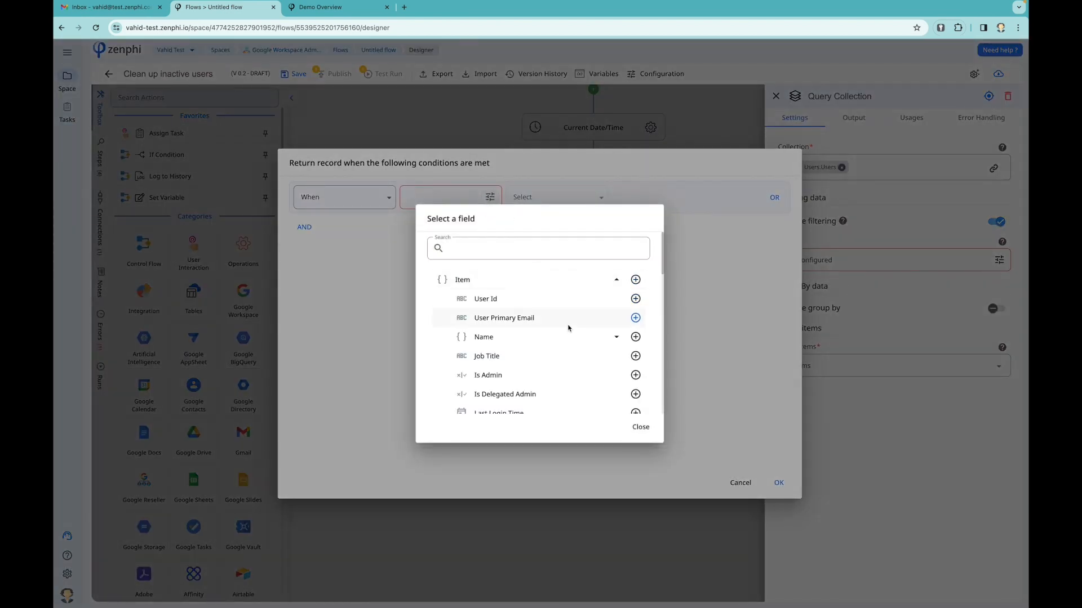
scroll(568, 328, down, 1)
scroll(569, 327, down, 3)
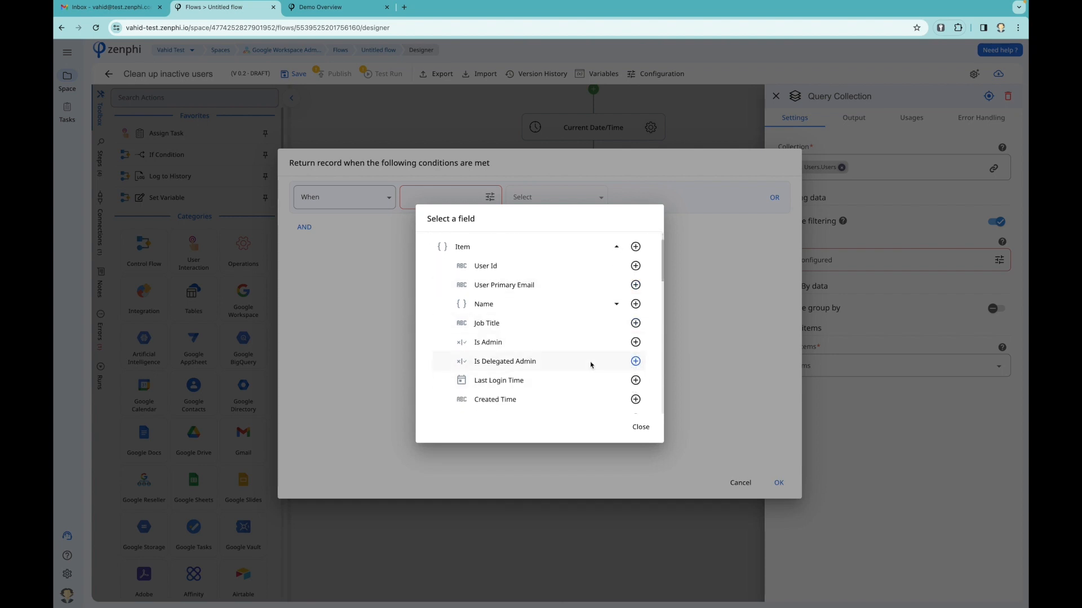
scroll(591, 364, down, 5)
scroll(591, 365, down, 8)
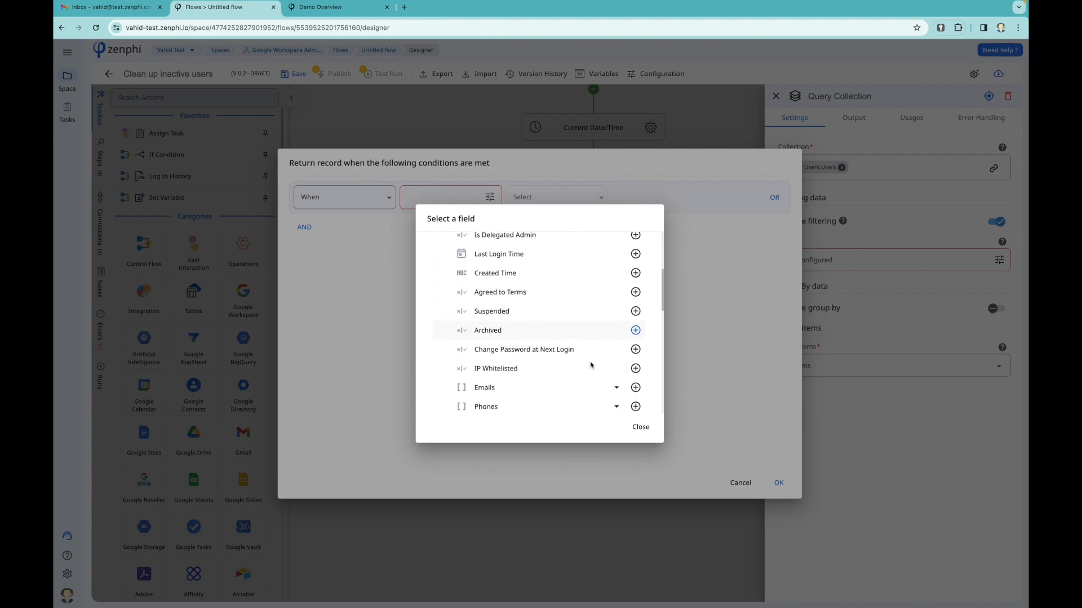
scroll(591, 365, down, 11)
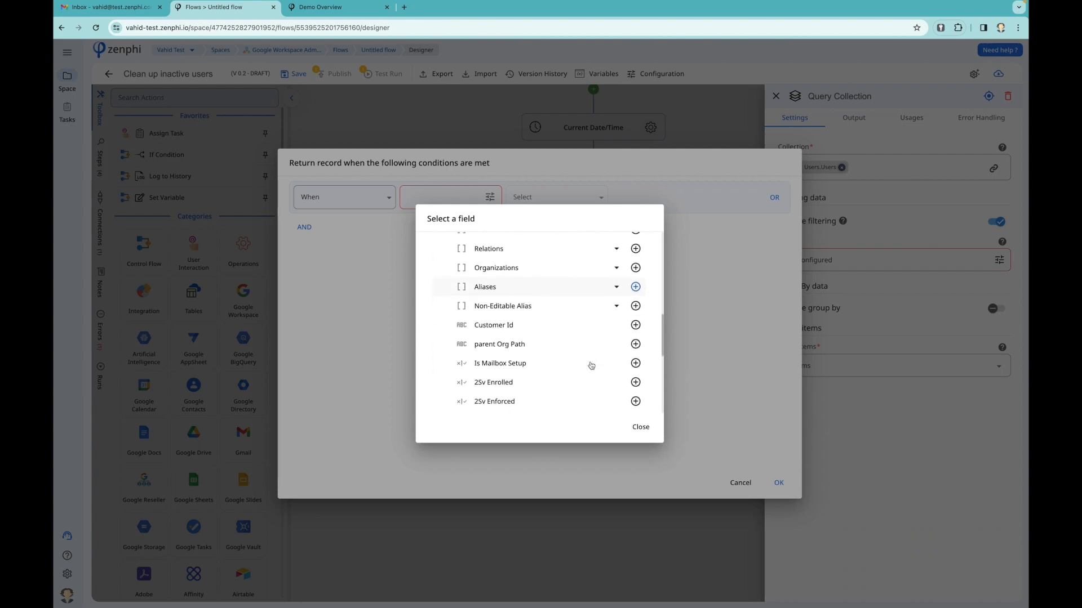
scroll(591, 365, down, 7)
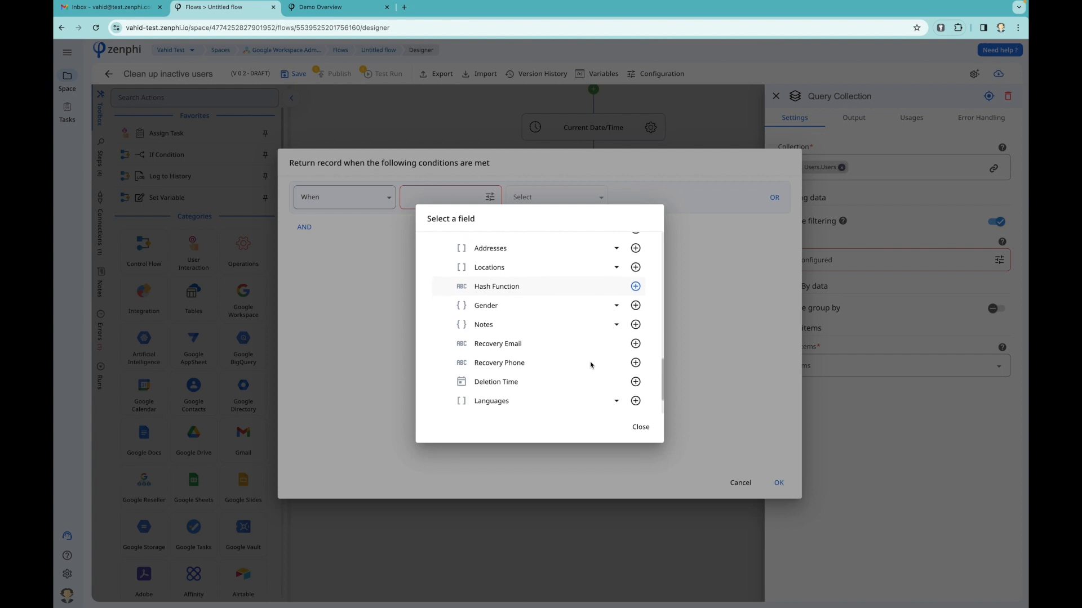
scroll(591, 365, down, 3)
scroll(591, 365, up, 20)
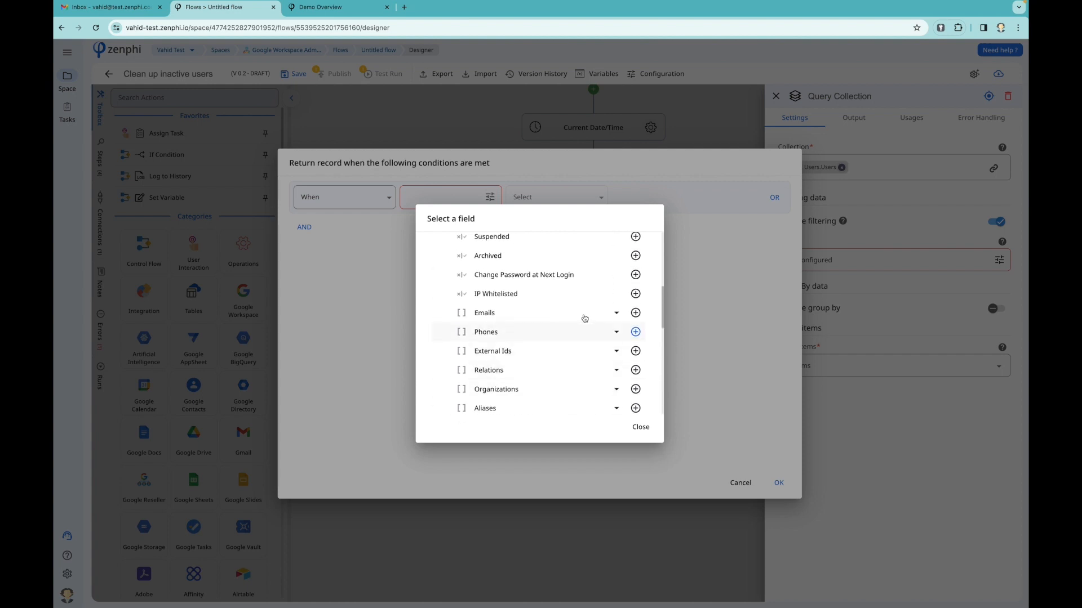
scroll(584, 318, up, 5)
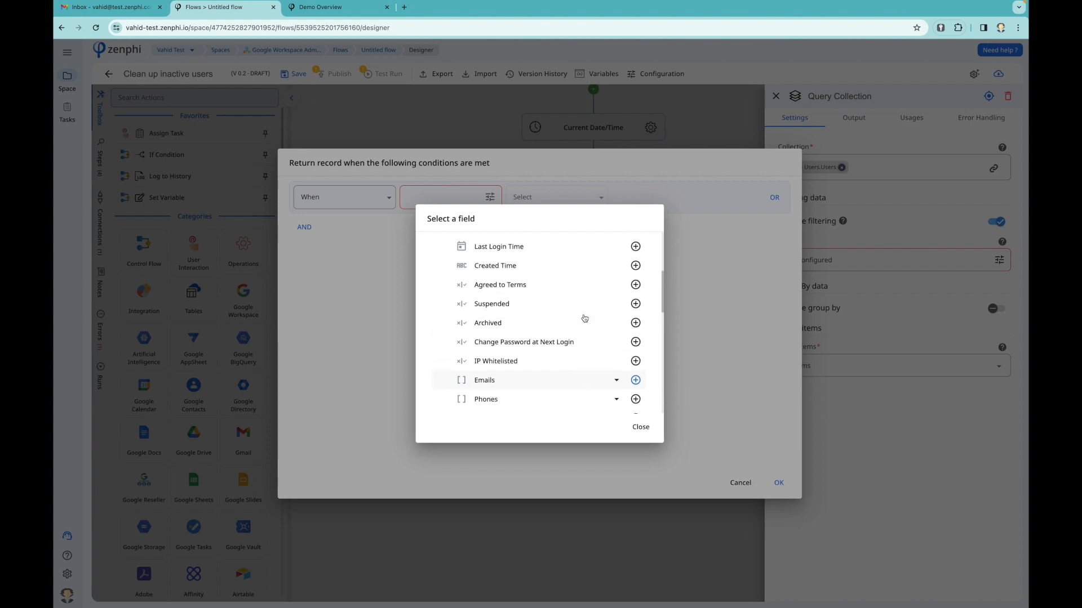
click(636, 274)
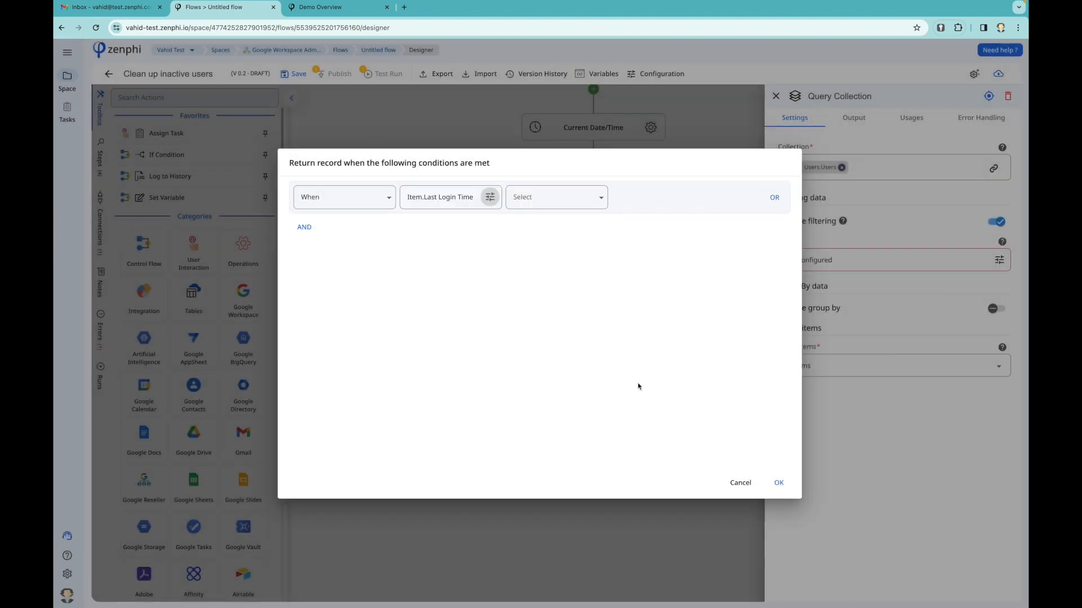
Step: Complete the condition as Less than the Result of Today minus 30 days and apply the filter
click(566, 205)
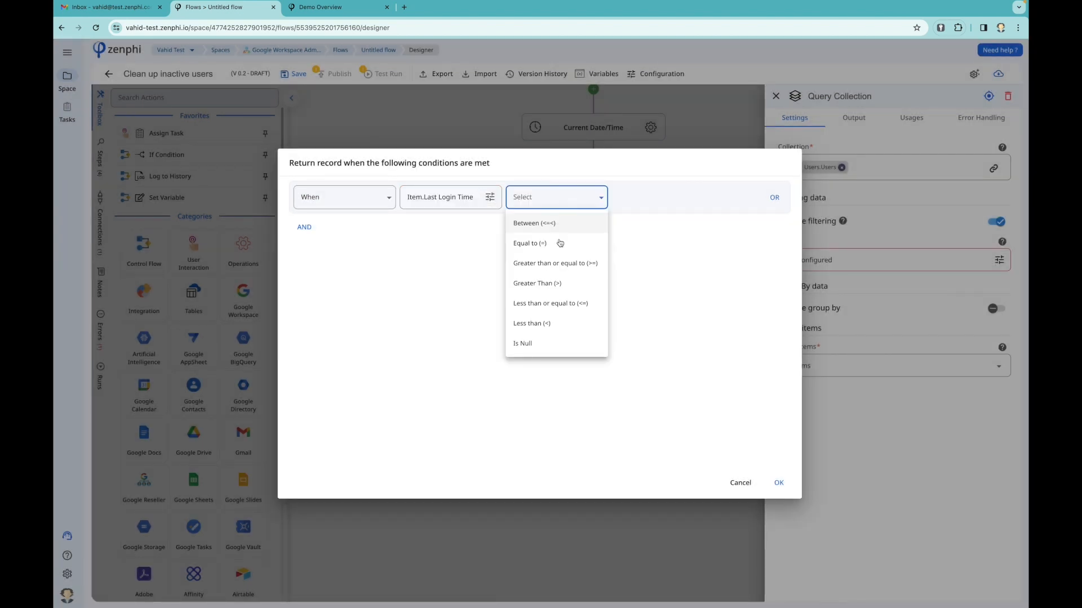
click(565, 324)
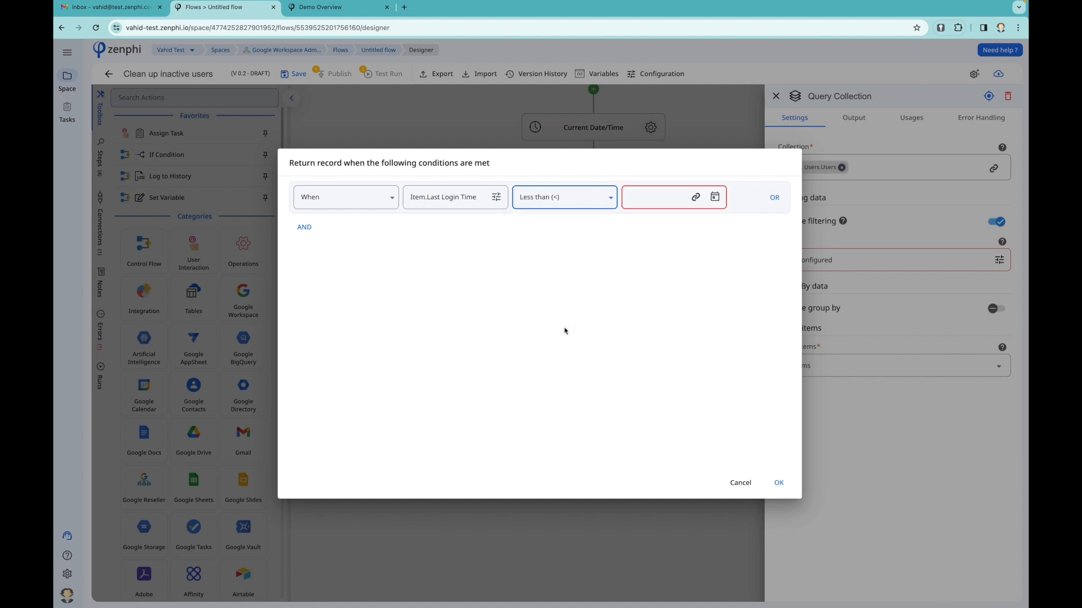
click(696, 197)
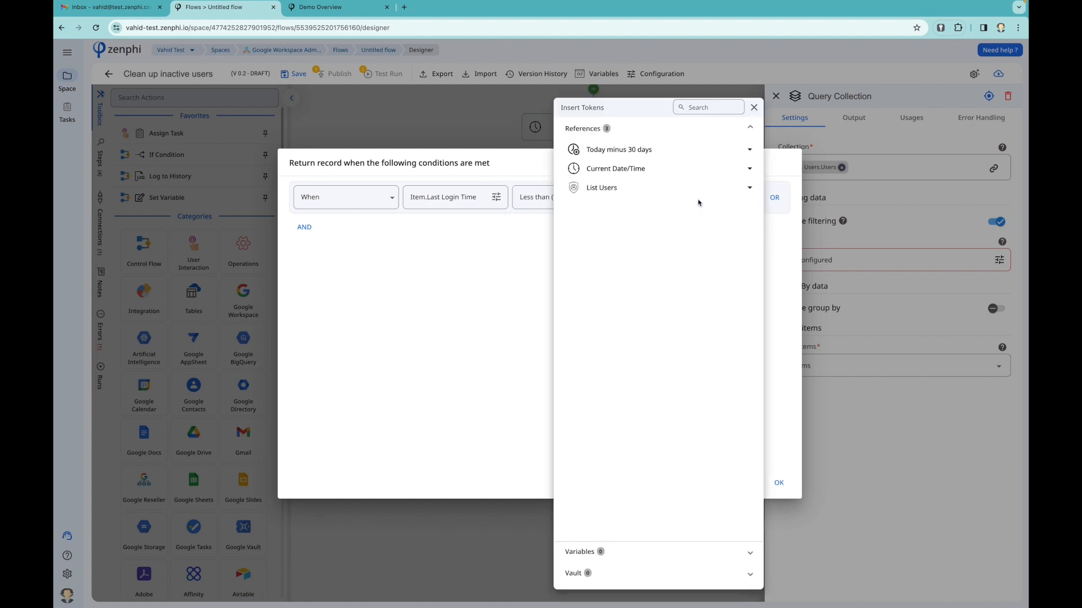
click(639, 149)
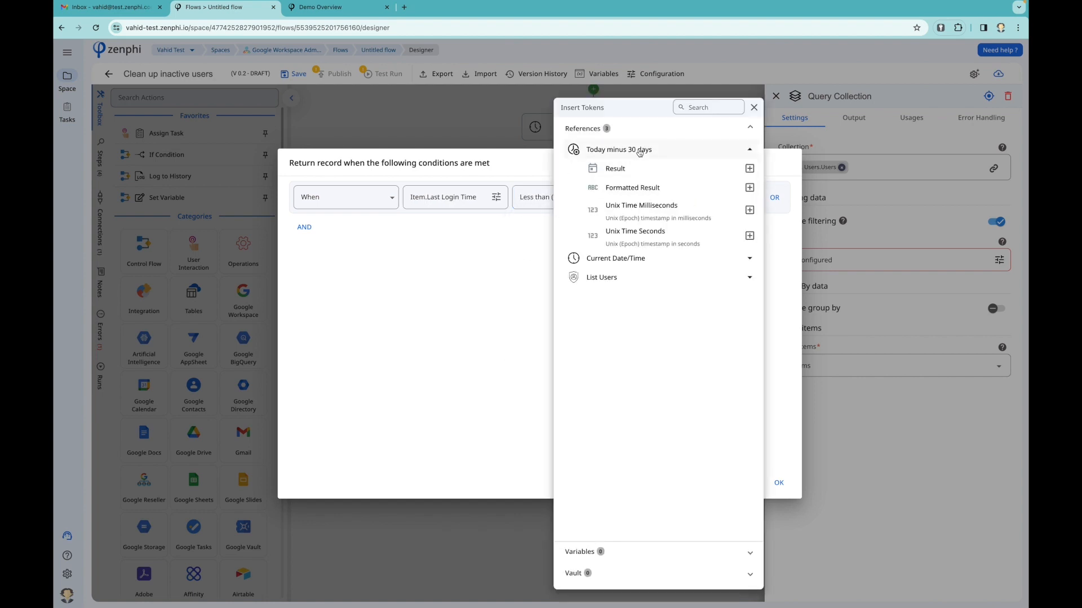
click(749, 168)
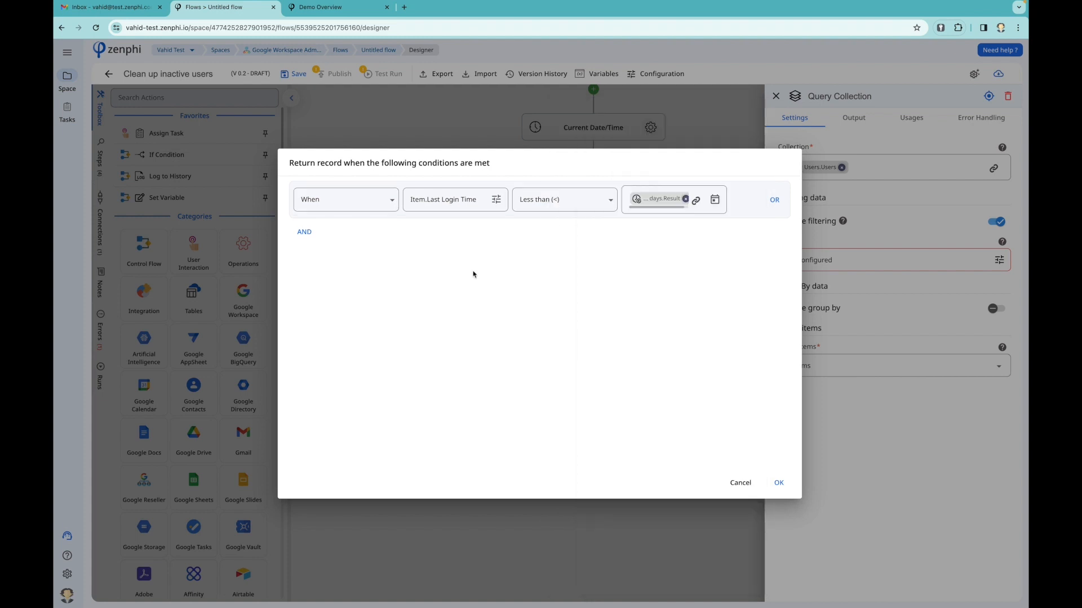
click(779, 483)
Step: Rename the Query Collection step as Inactive users
triple_click(833, 96)
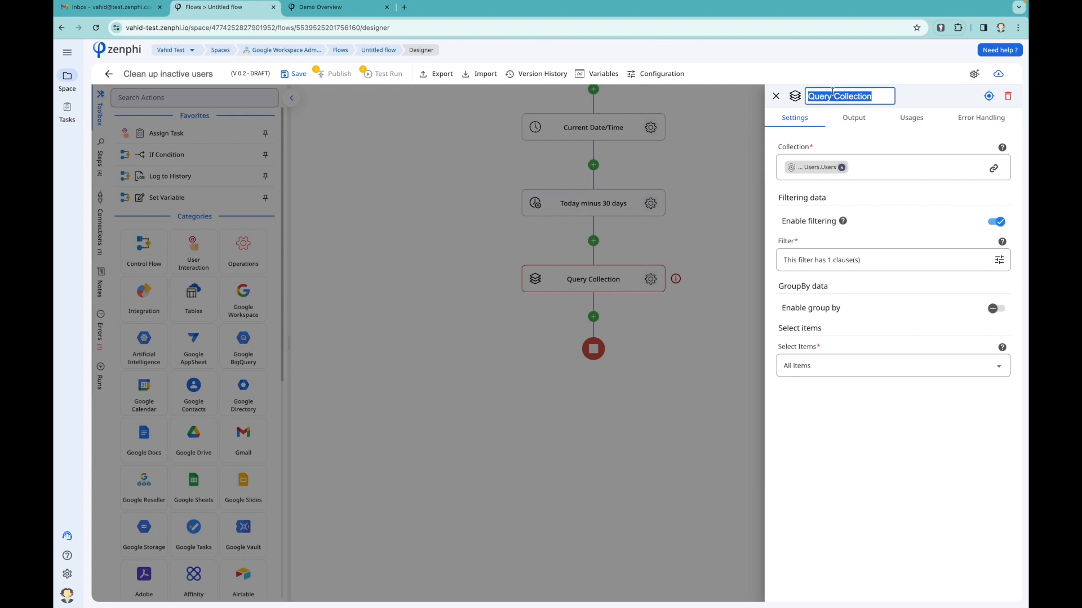
text(Filter inactive users)
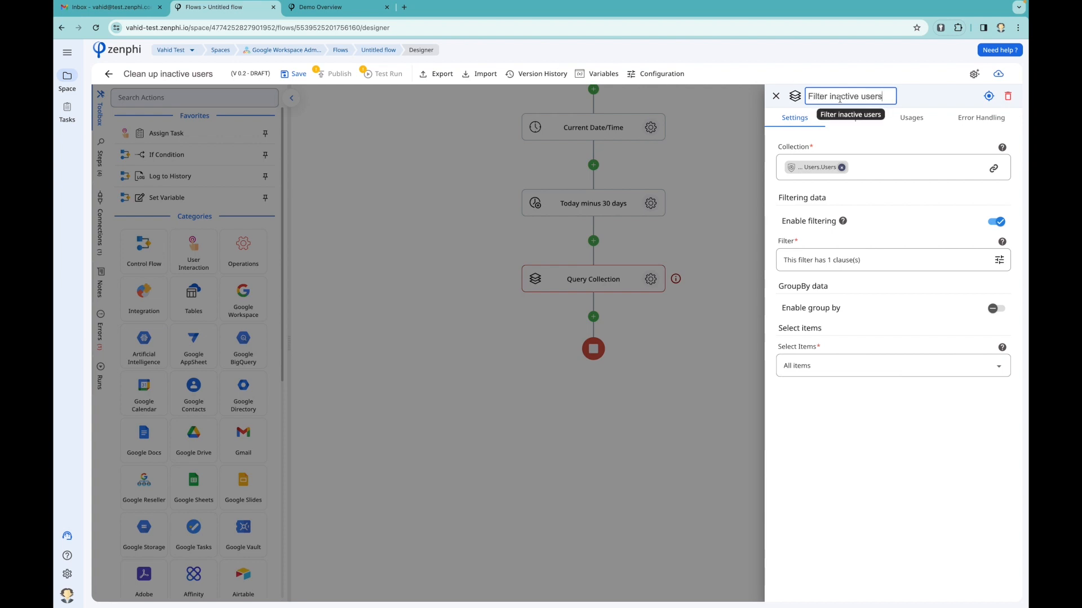
drag(832, 98, 799, 96)
text(I)
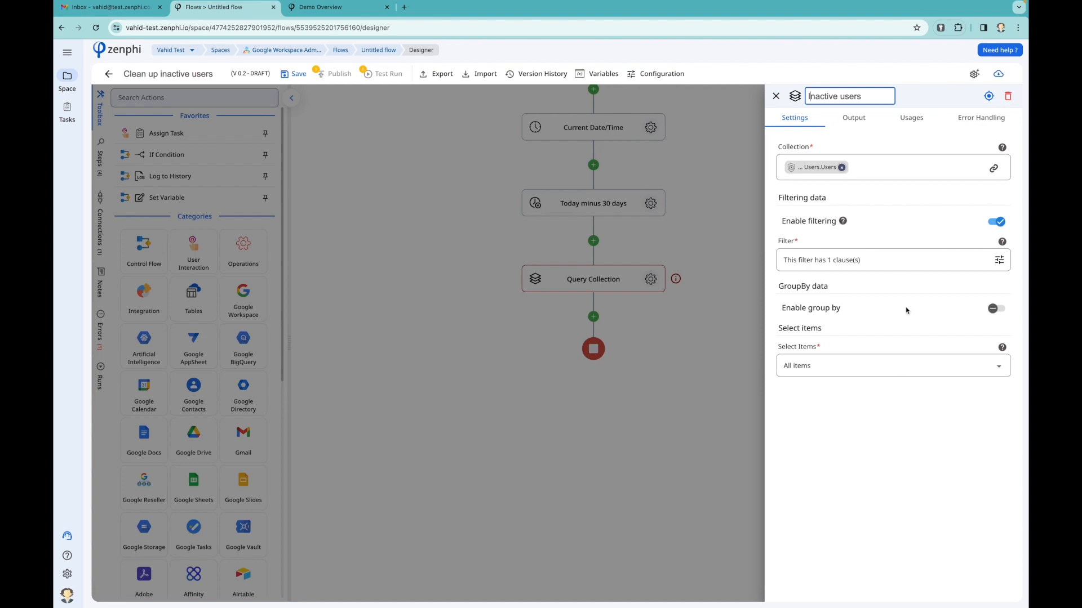
click(994, 309)
click(979, 332)
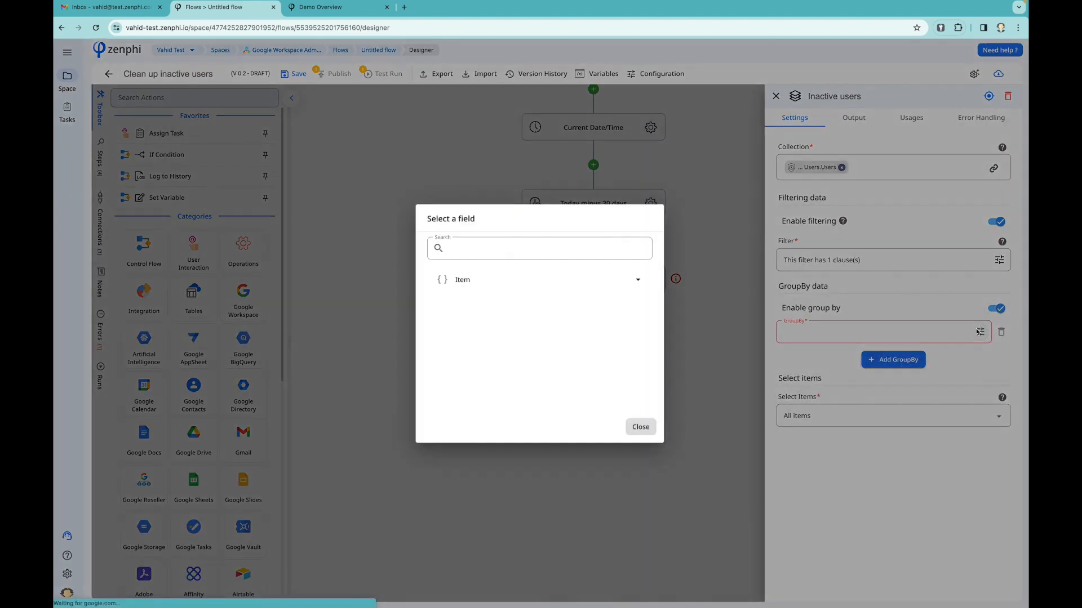
click(551, 280)
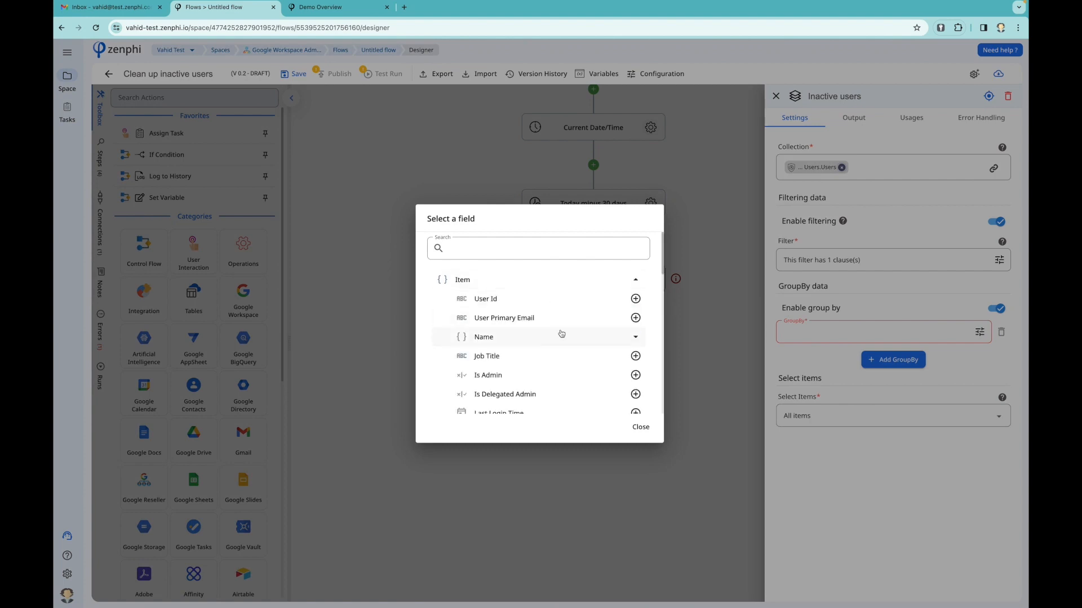
scroll(561, 333, down, 1)
scroll(561, 334, down, 5)
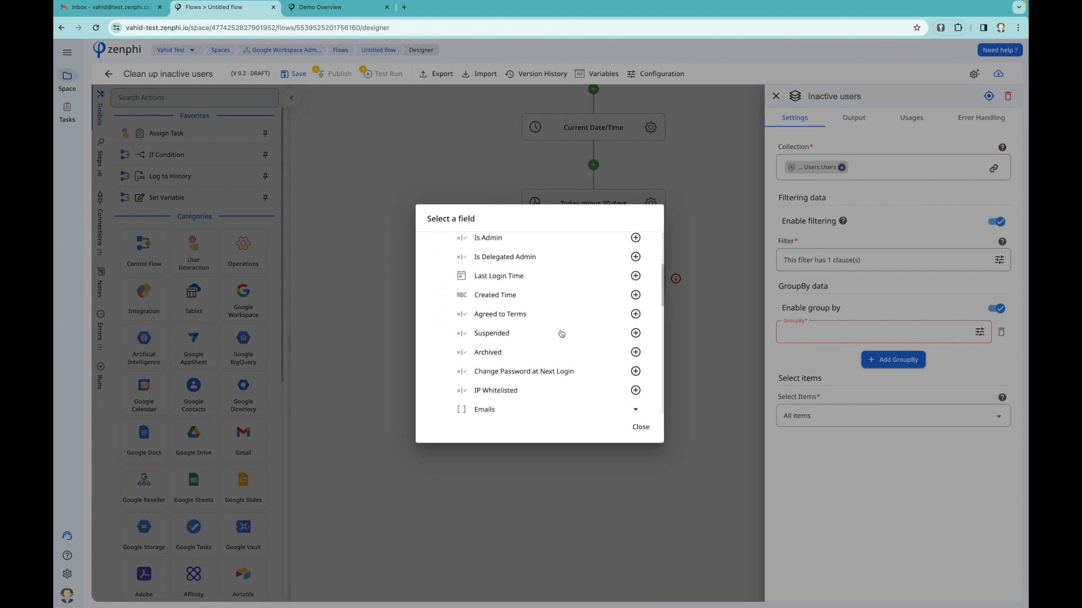
click(640, 427)
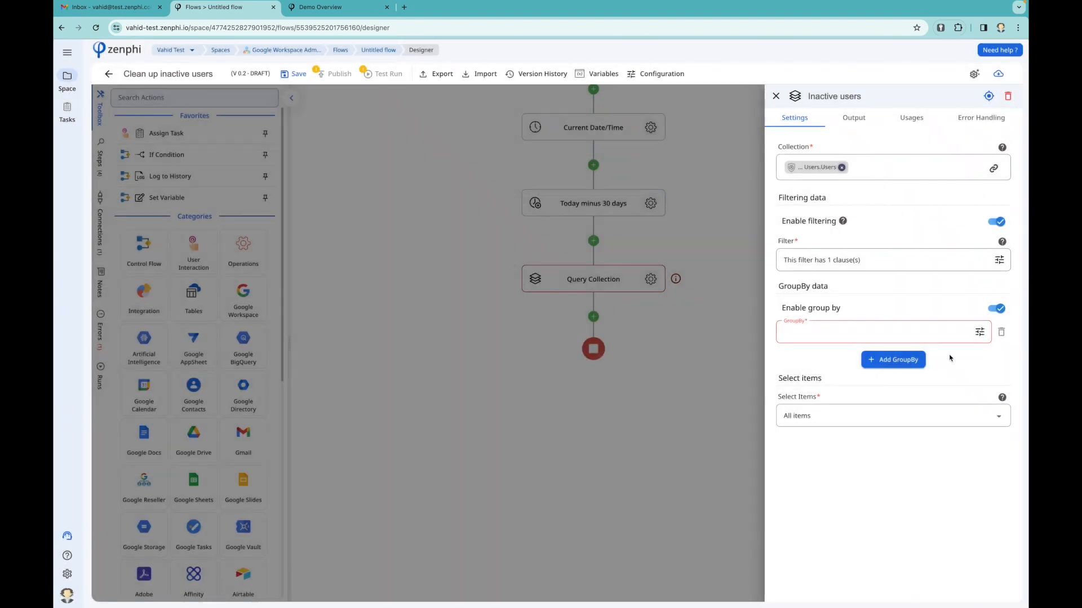
click(996, 308)
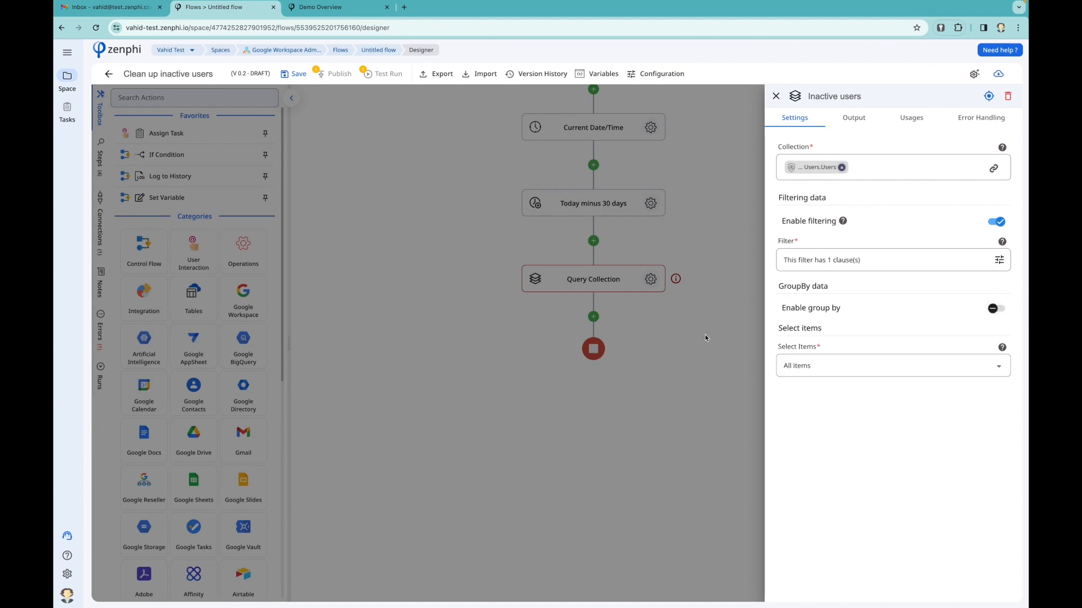
Step: Examine the fields of the Users output on the Inactive users step and close its settings
click(854, 118)
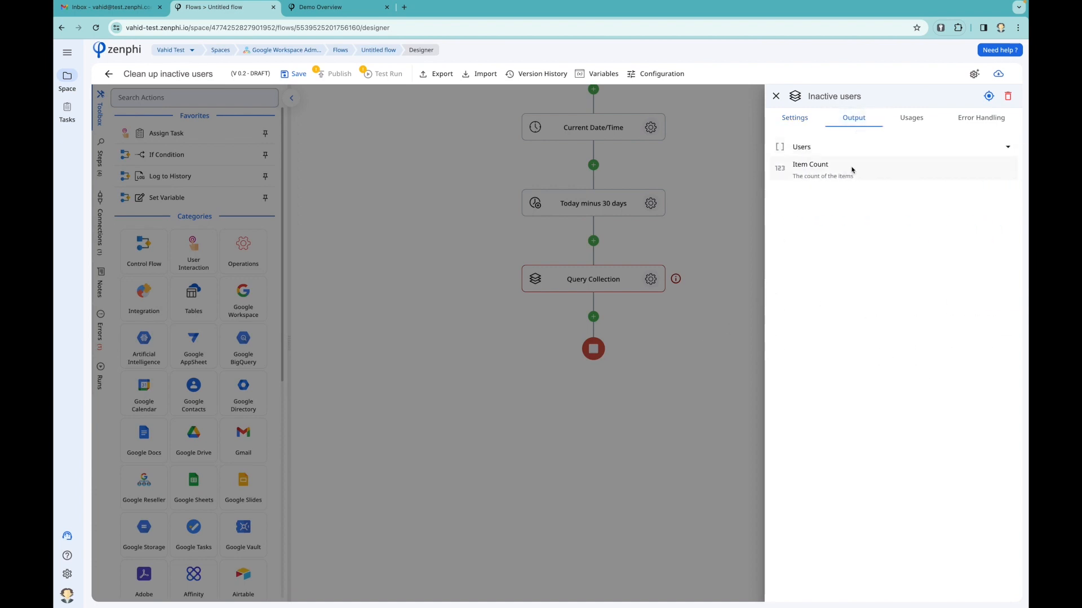
click(838, 157)
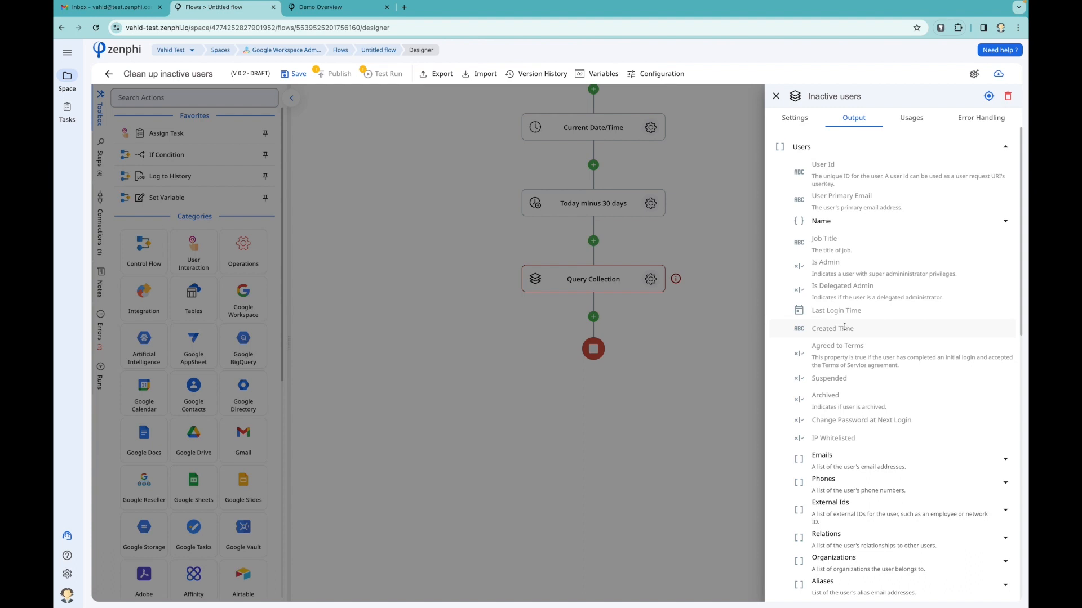
click(743, 340)
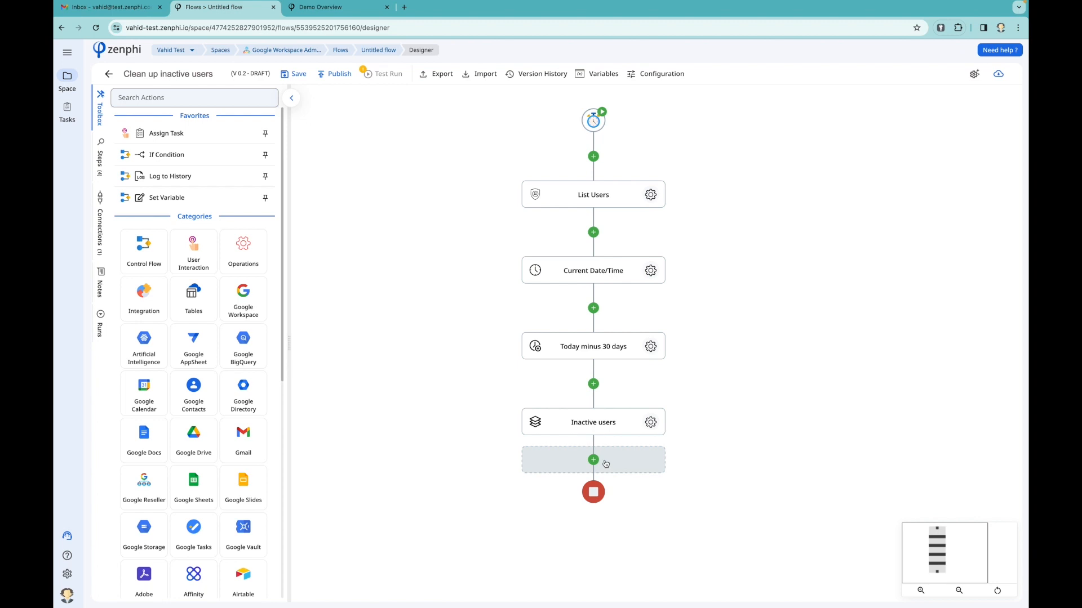
Step: Add a Foreach Loop action directly after the Inactive users step
scroll(606, 463, down, 2)
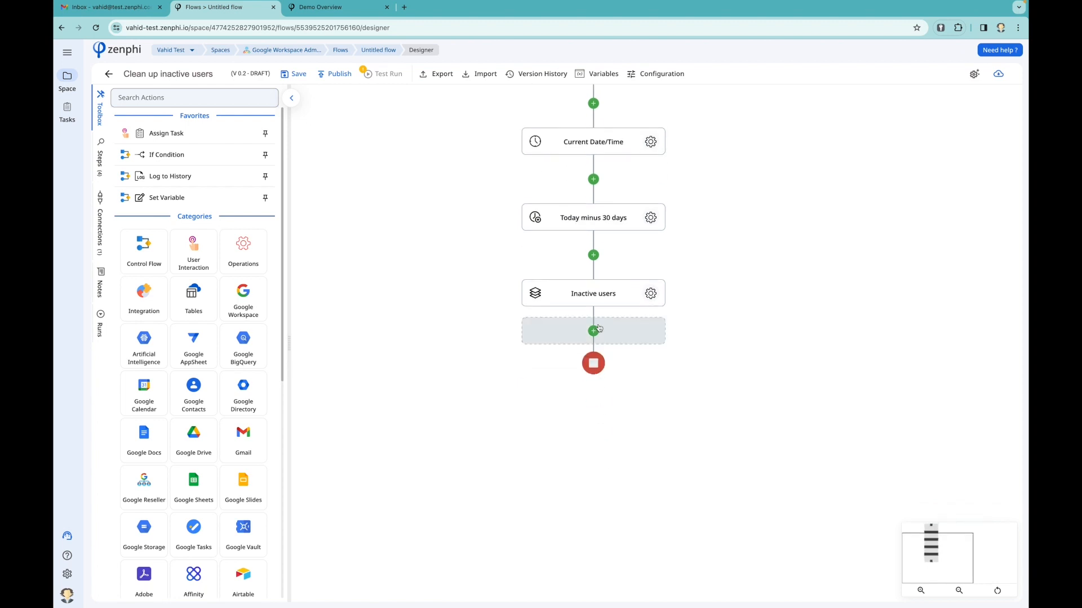
click(599, 328)
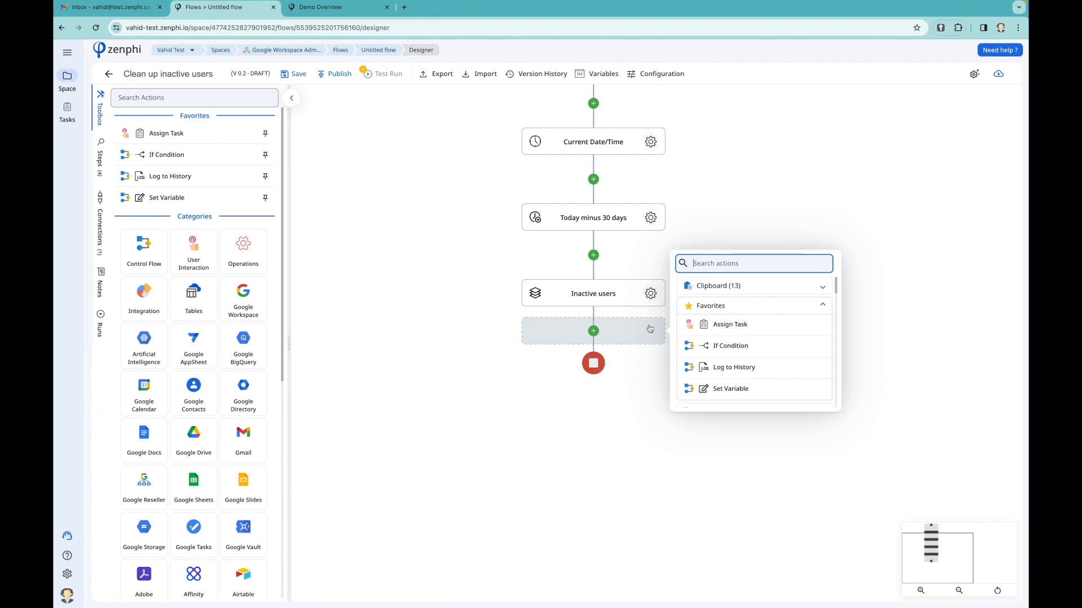
text(fore)
click(726, 286)
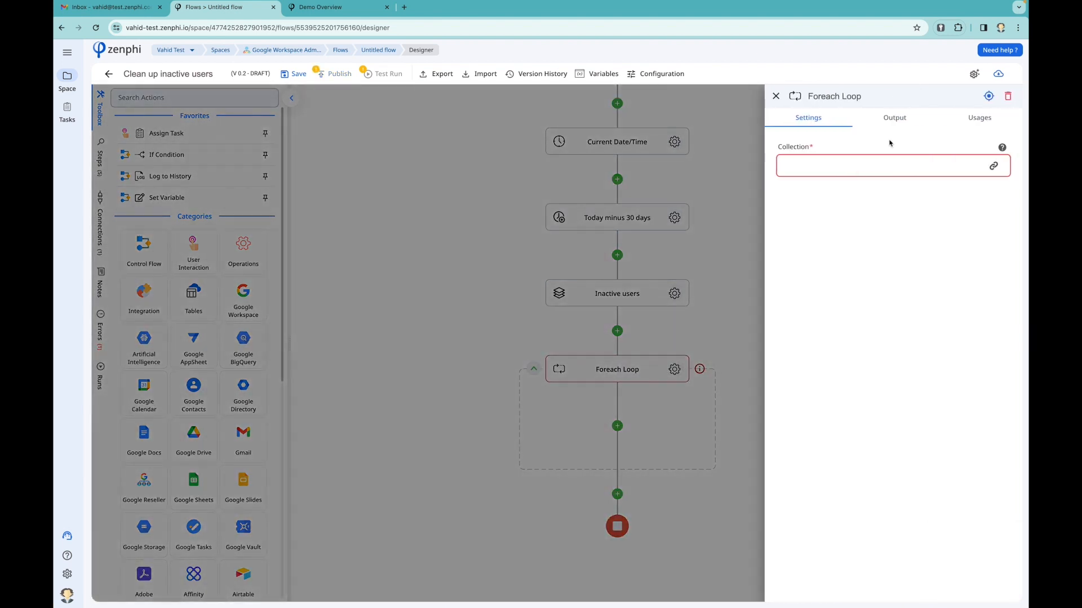
Step: Set the Foreach Loop's collection to the Users output of Inactive users
click(993, 165)
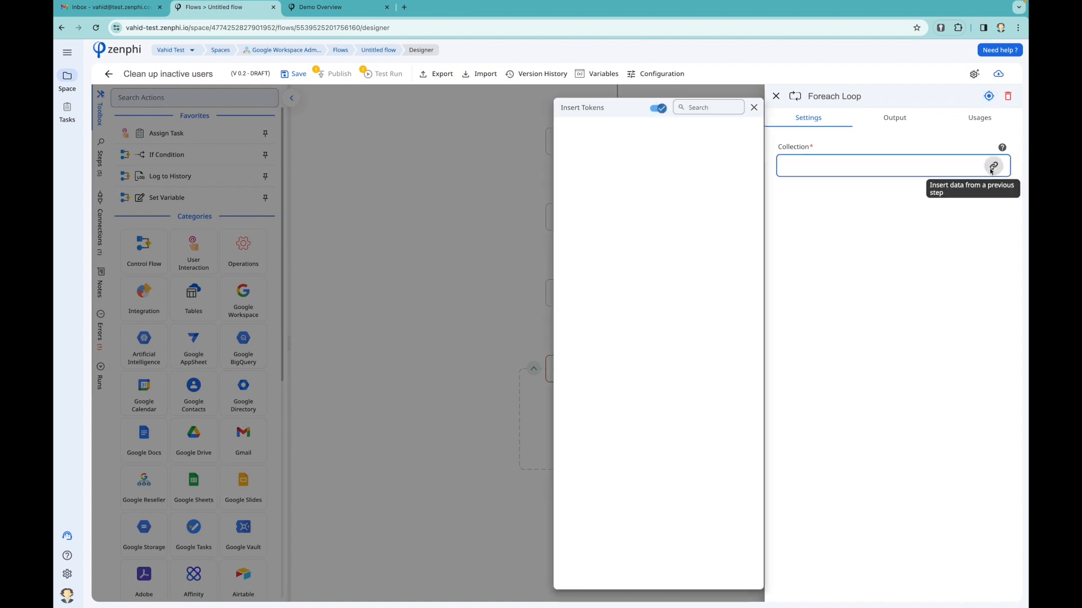
click(633, 150)
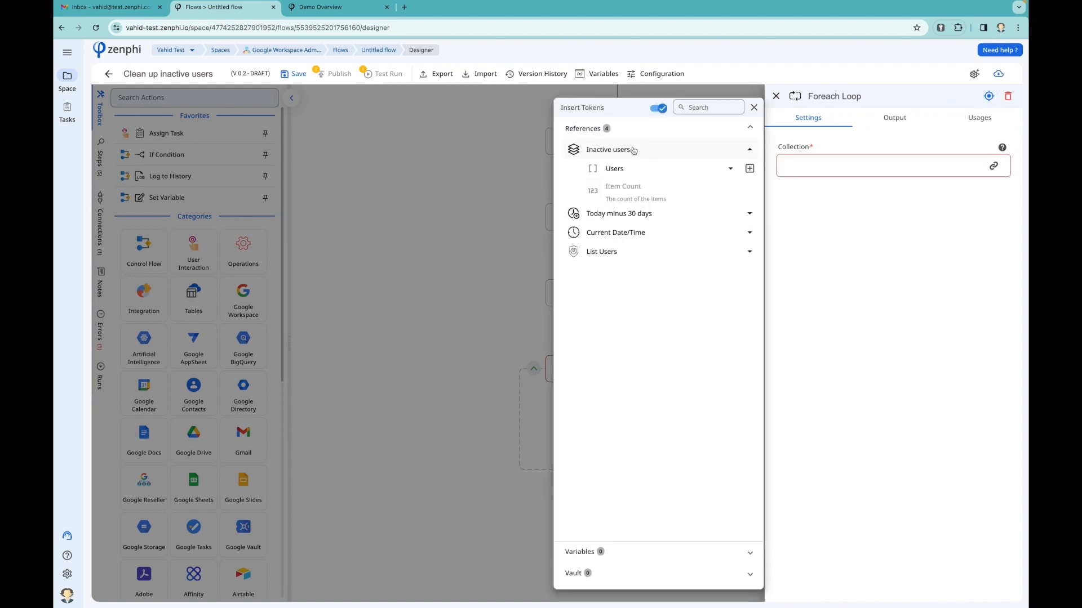
click(747, 169)
click(417, 400)
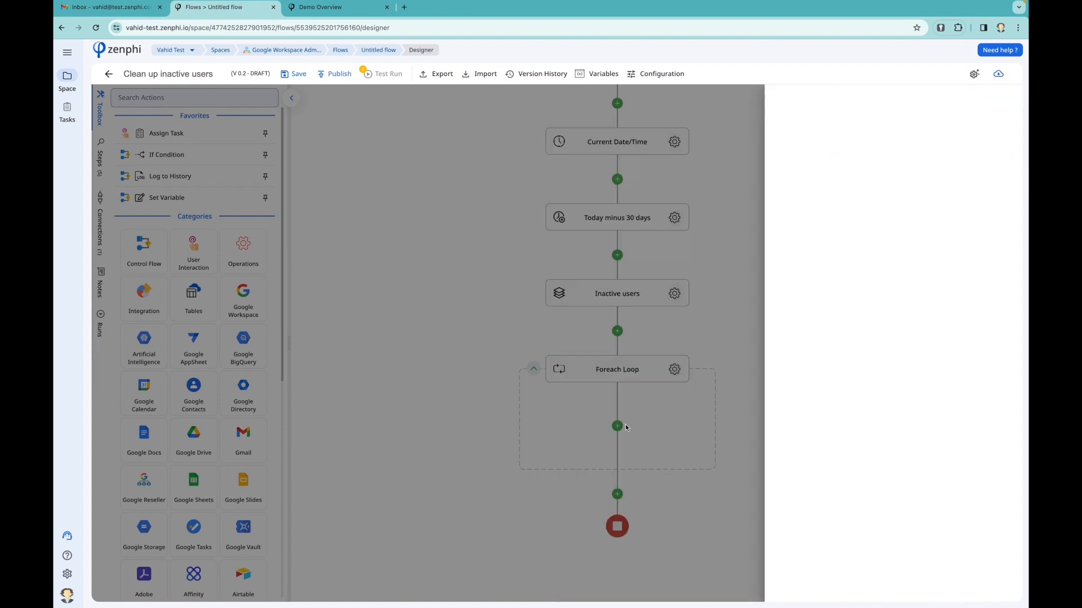
Step: Add a Delete User action inside the Foreach Loop
click(625, 427)
click(617, 426)
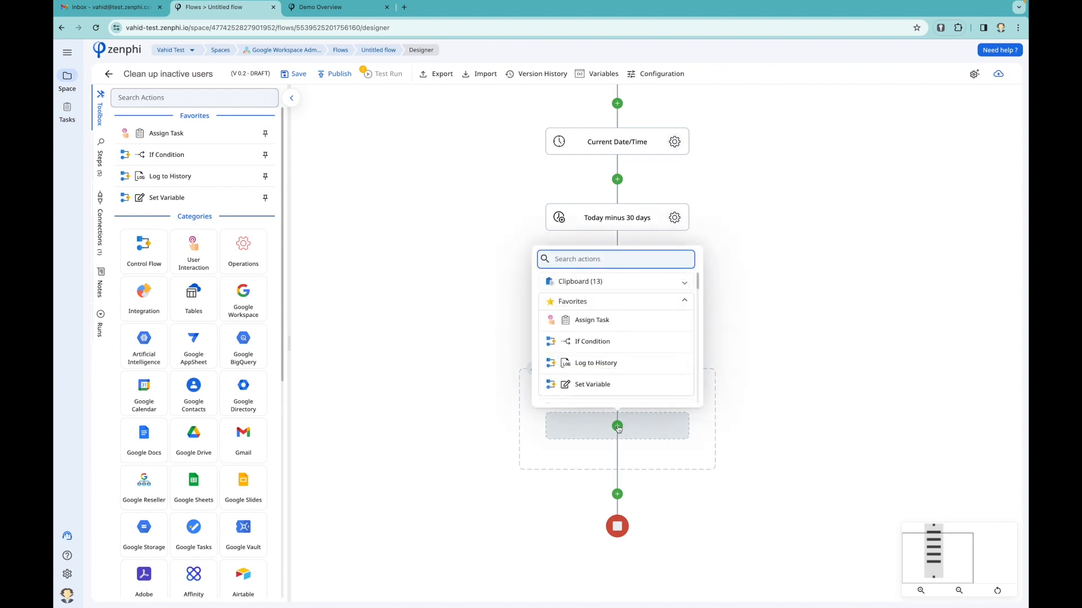
text(delete)
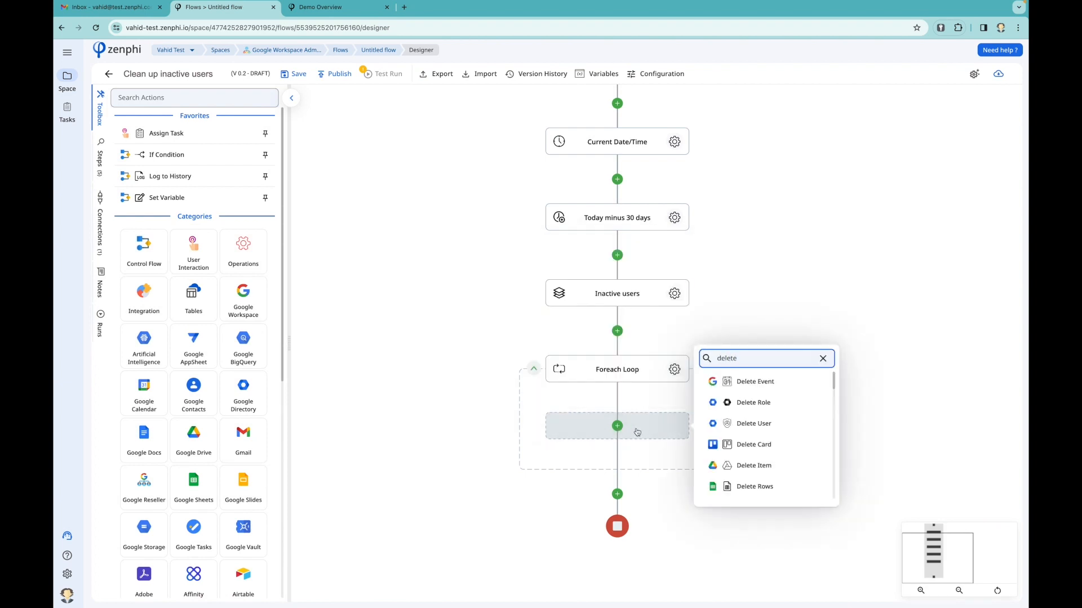
click(773, 422)
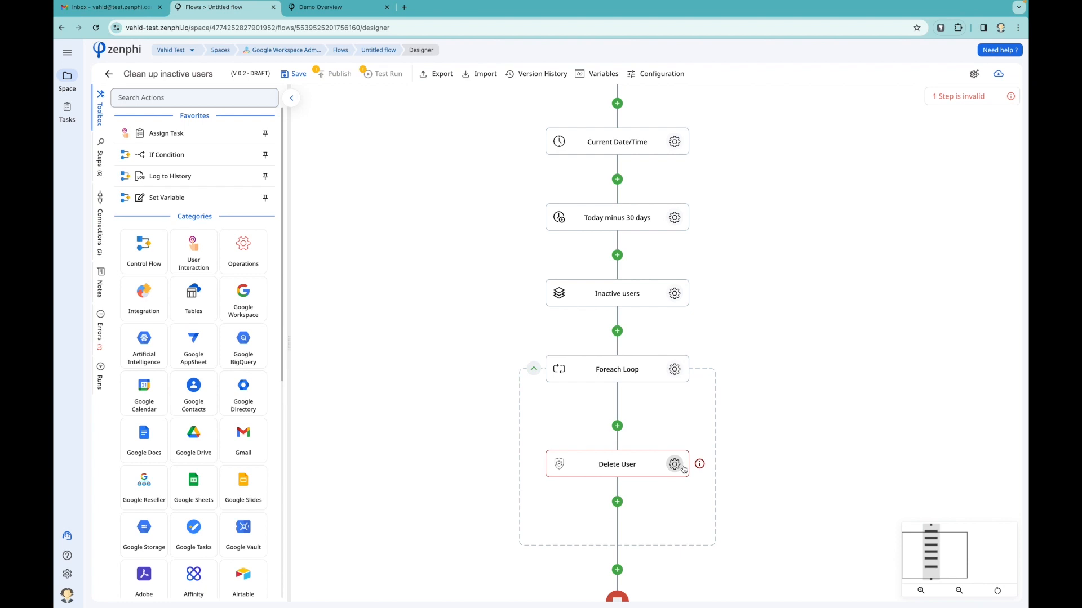
Step: Choose New Google Directory connection as the connection of the Delete User step
click(682, 468)
click(894, 169)
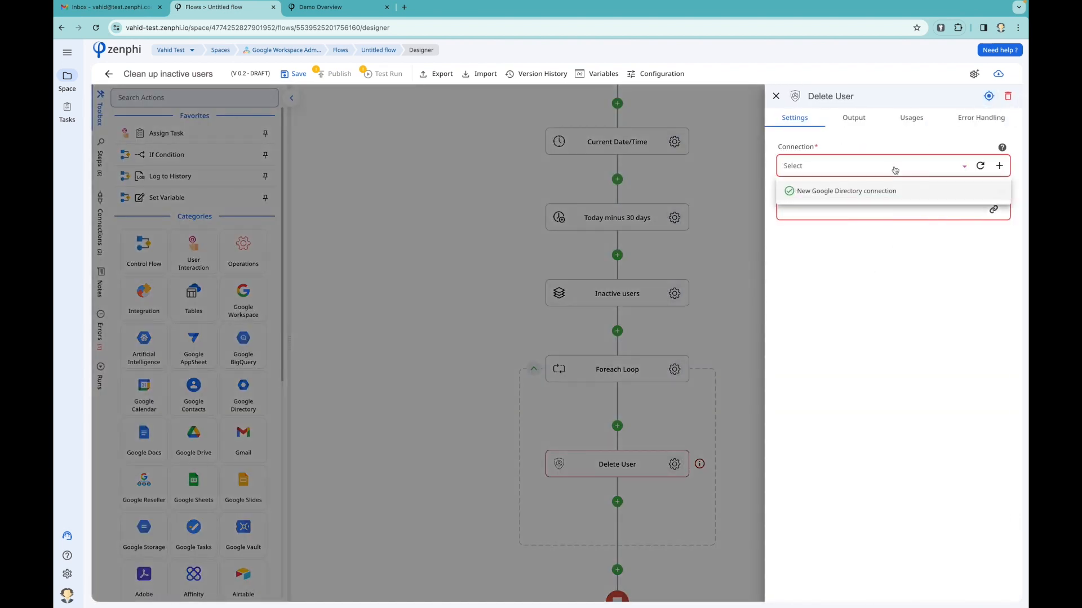
click(855, 191)
Step: Set Delete User's Id or Email of the User to the Foreach Loop item's User Primary Email and close the settings
click(993, 209)
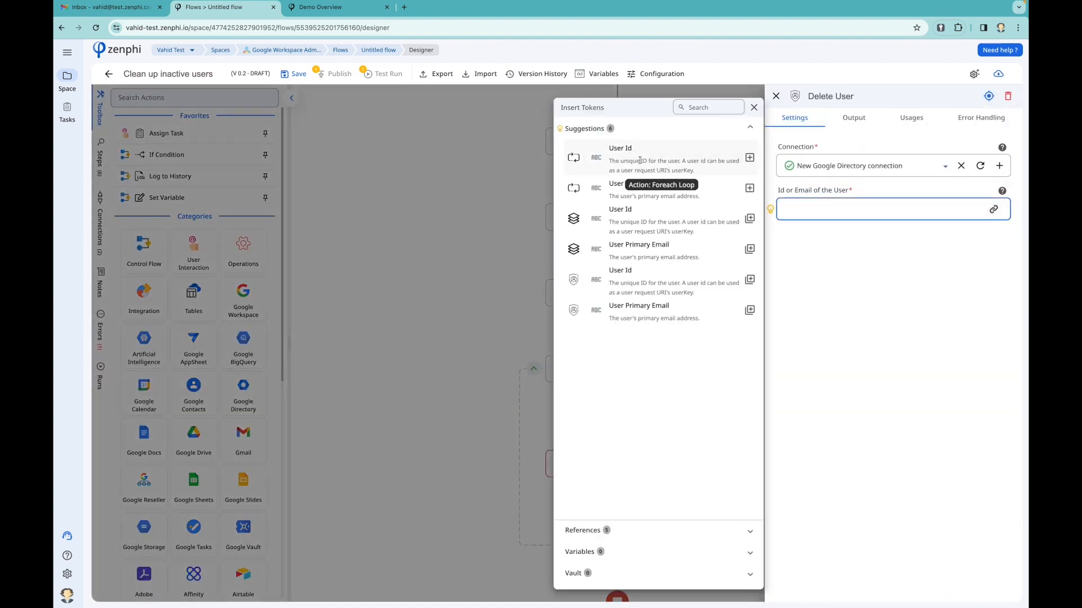
click(620, 530)
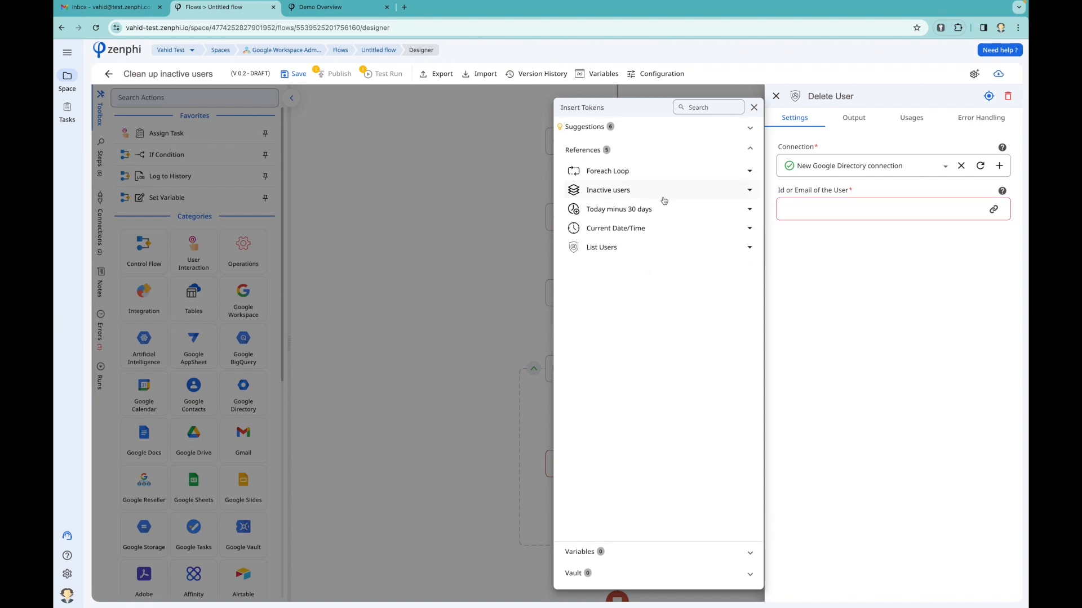
click(648, 176)
click(632, 193)
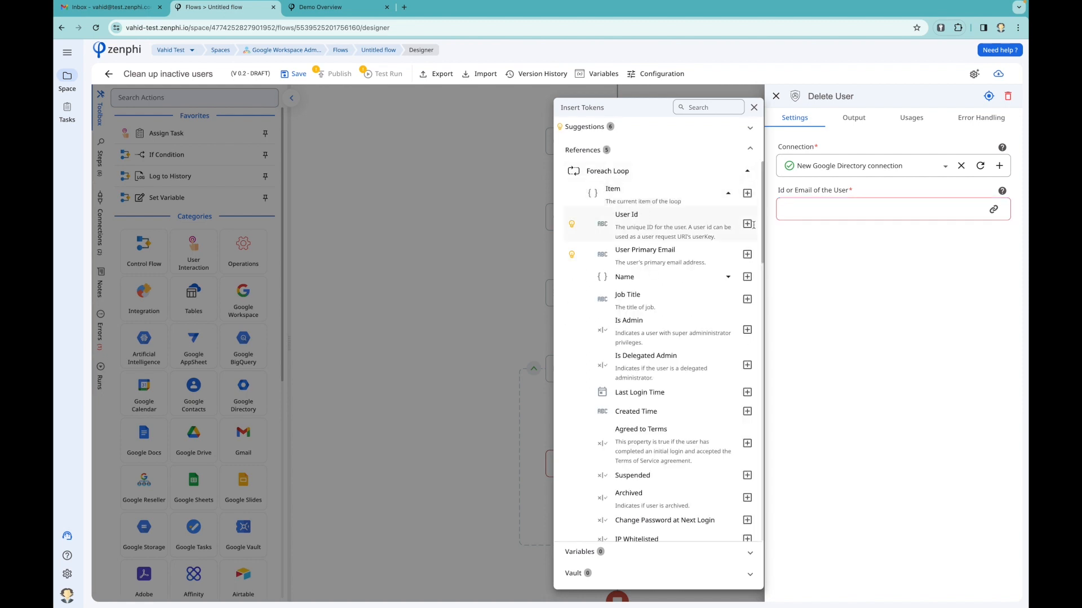
click(747, 254)
click(840, 275)
click(727, 311)
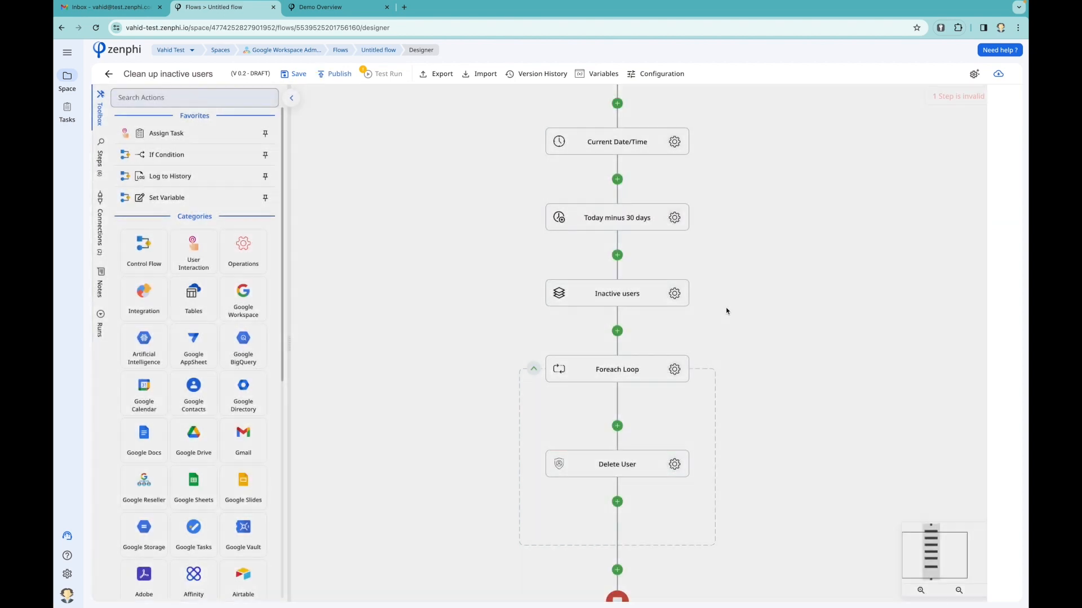
Step: Add a Transfer User's Data action inside the loop before Delete User and look over its settings
click(670, 461)
click(638, 437)
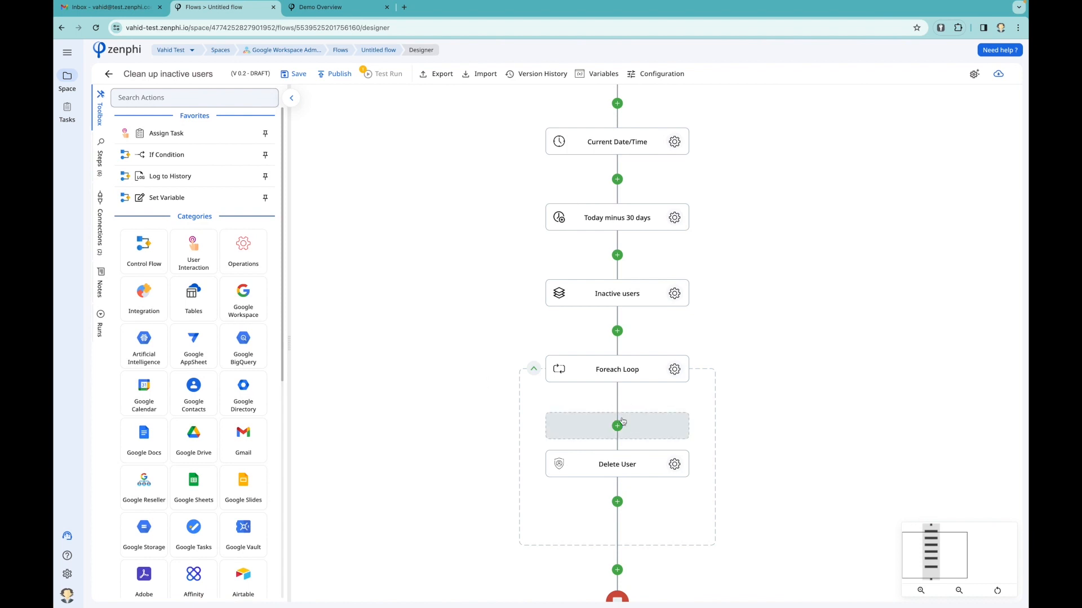
click(617, 425)
text(tran)
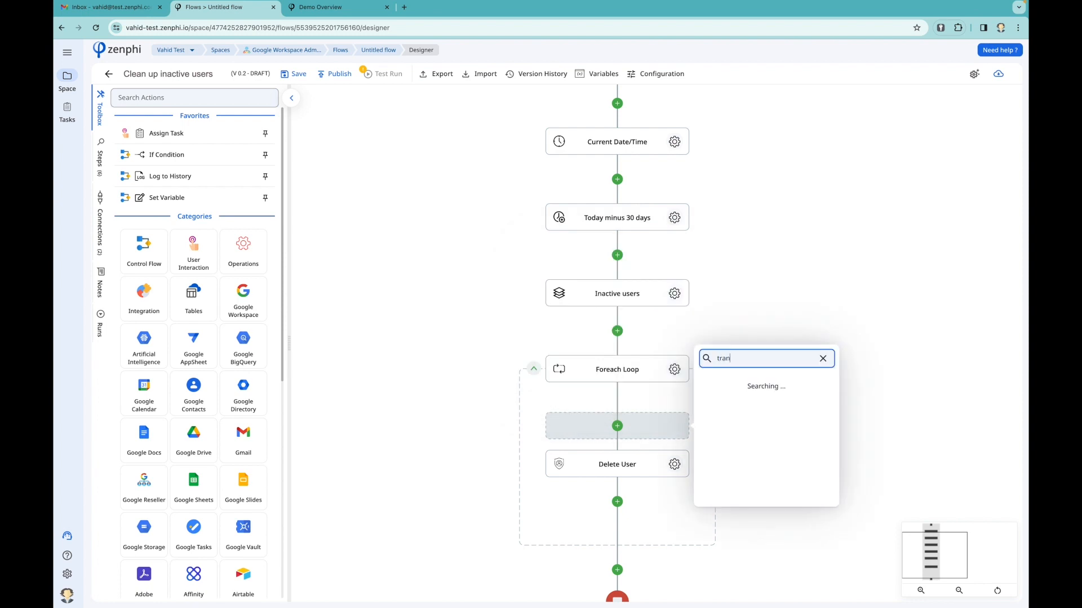
text(s)
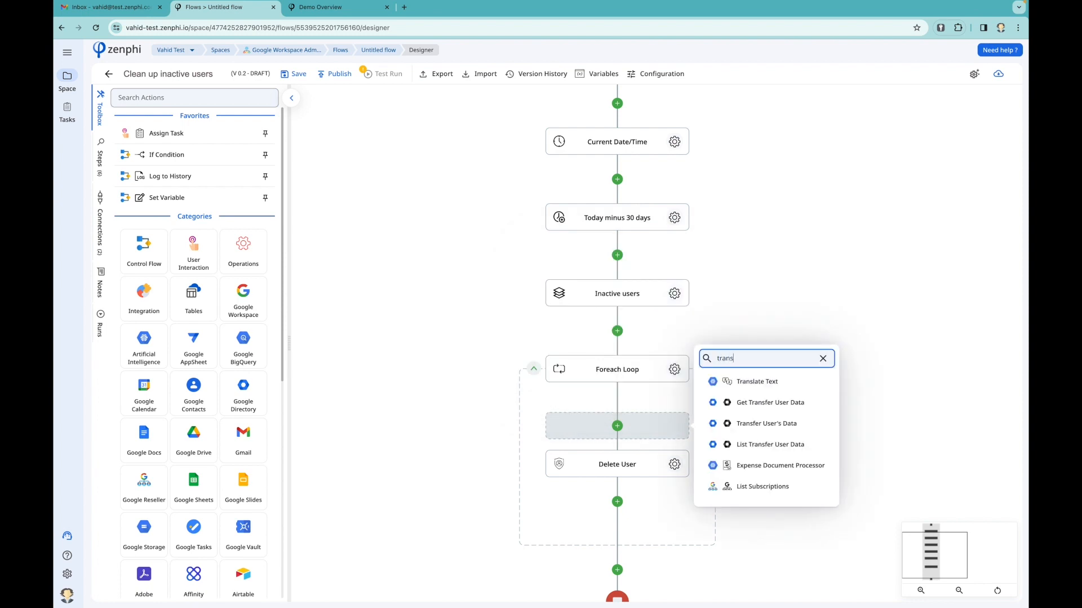
click(792, 427)
click(674, 465)
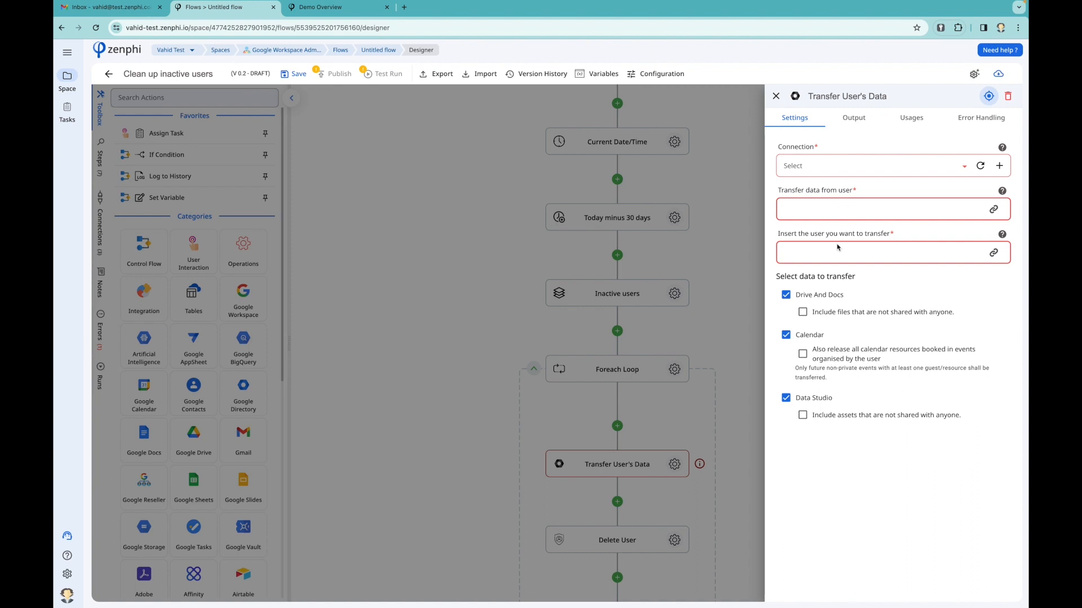
click(643, 394)
Step: Add a Lookup Manager action inside the loop before Transfer User's Data and open its settings
click(617, 426)
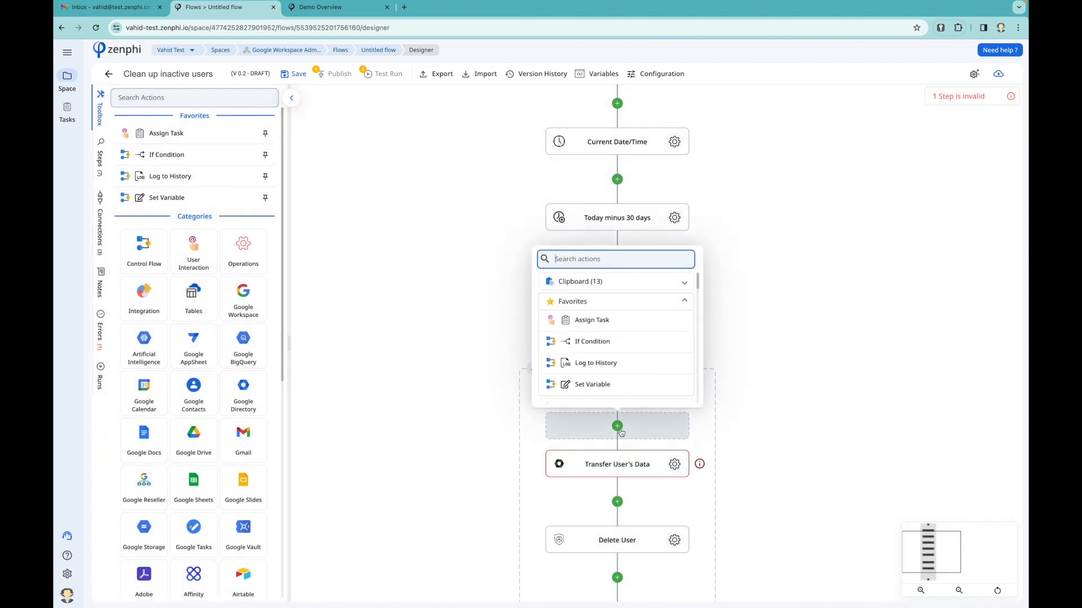
text(get manger)
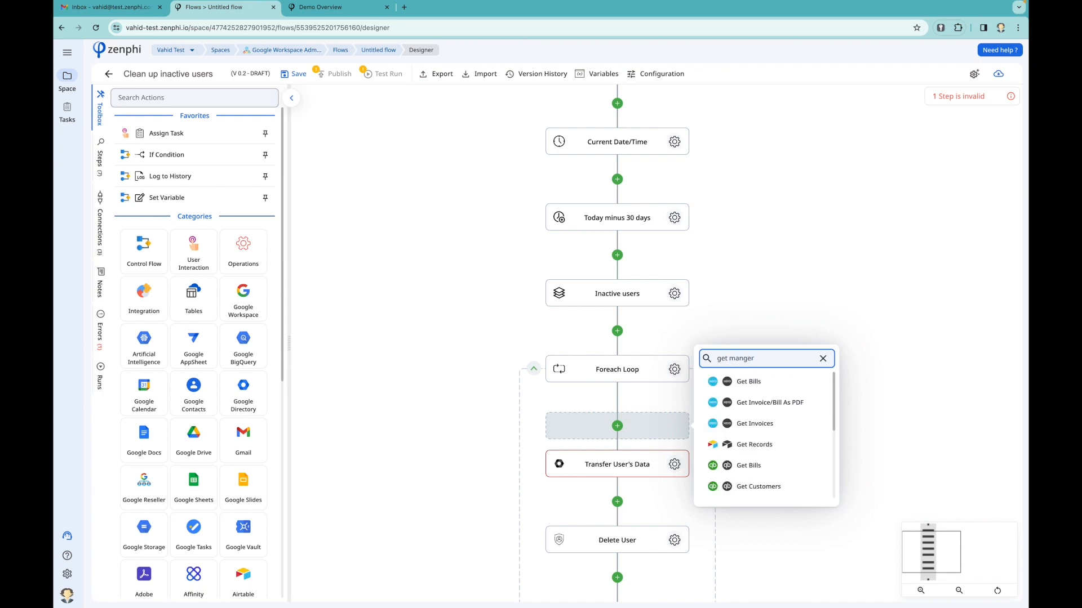
key(BackSpace)
key(BackSpace)
key(BackSpace)
key(BackSpace)
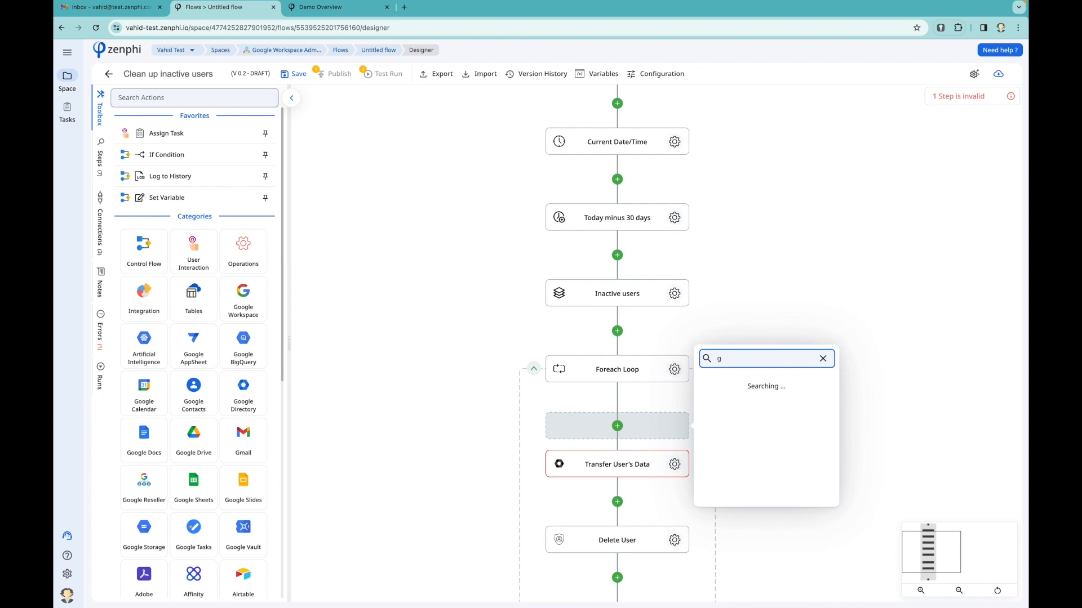
key(BackSpace)
text(look up)
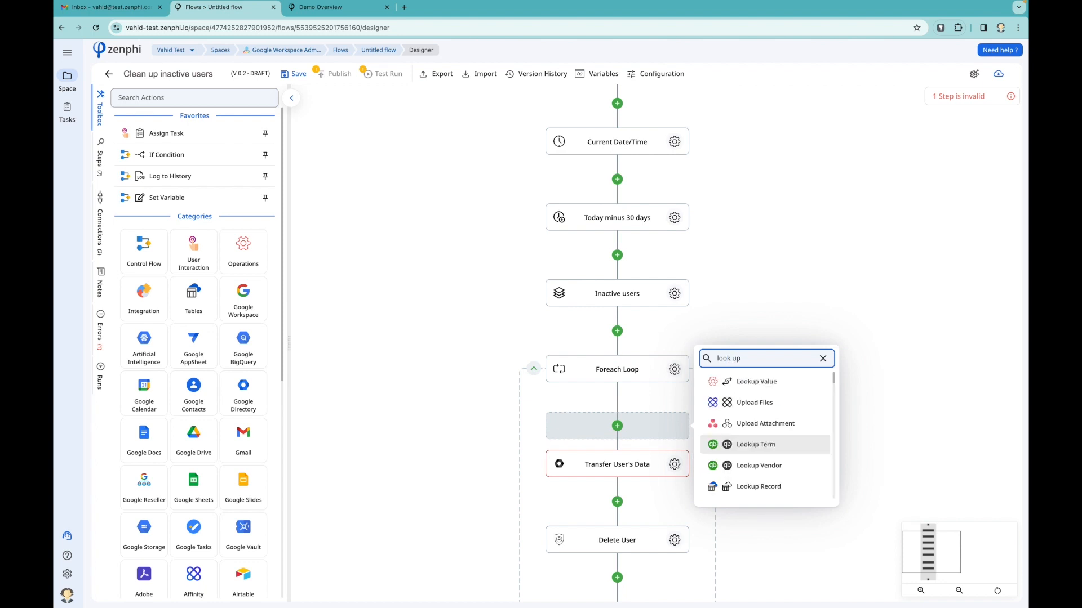
scroll(786, 459, down, 5)
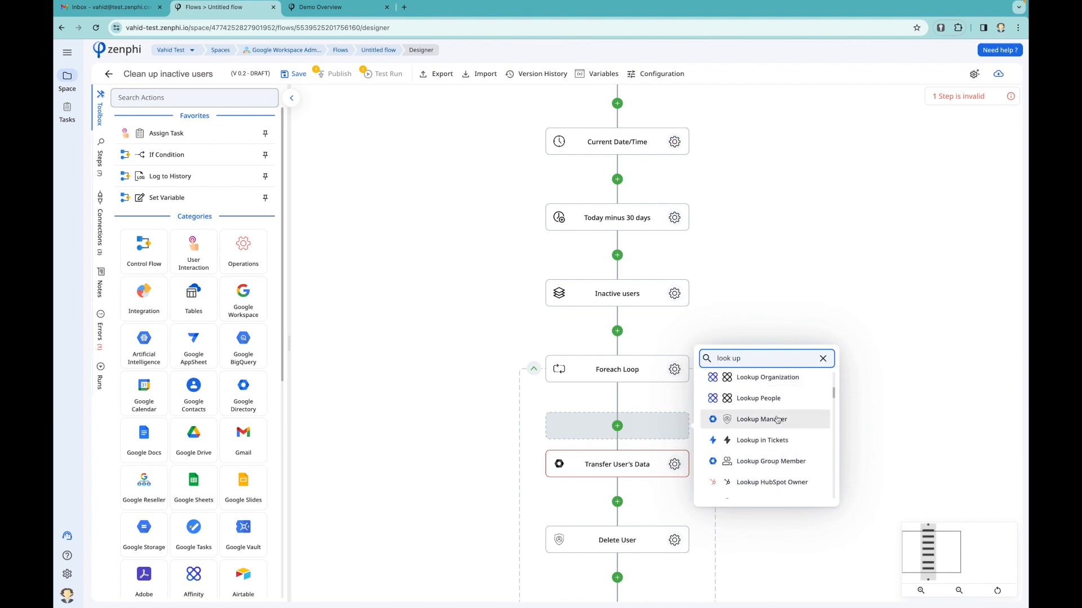
click(755, 421)
click(674, 465)
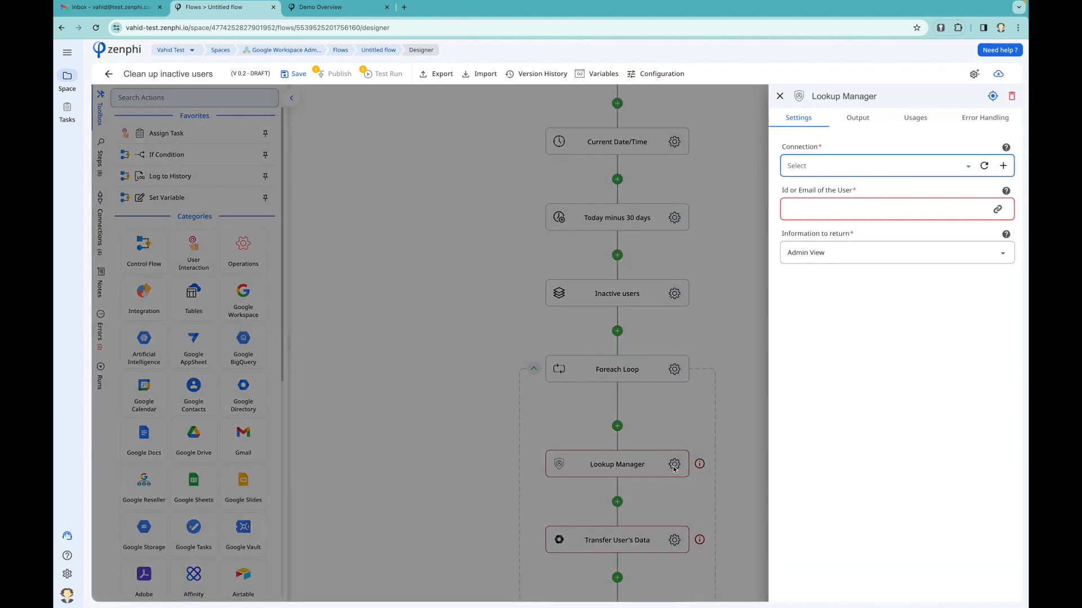
Step: Set Lookup Manager to use New Google Directory connection and the Foreach Loop item's User Primary Email, and close its settings
click(874, 163)
click(836, 191)
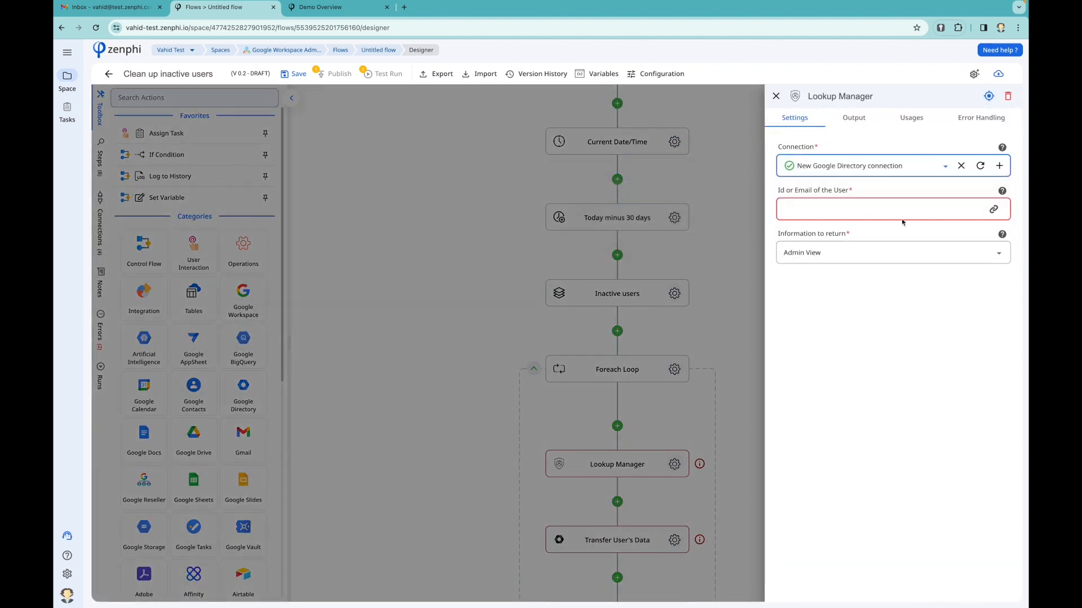
click(978, 209)
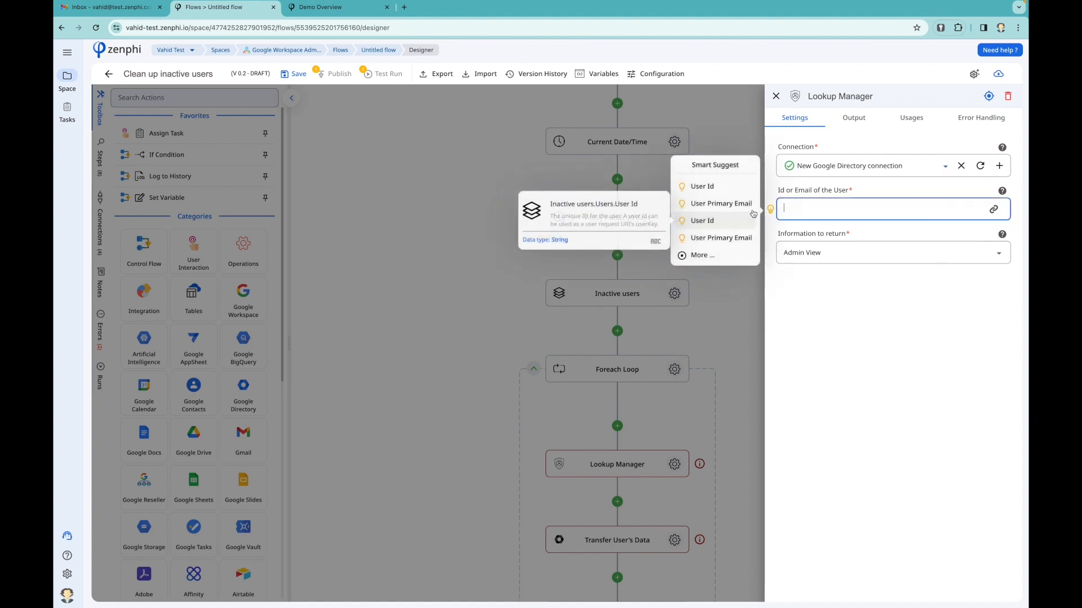
mouse_move(770, 212)
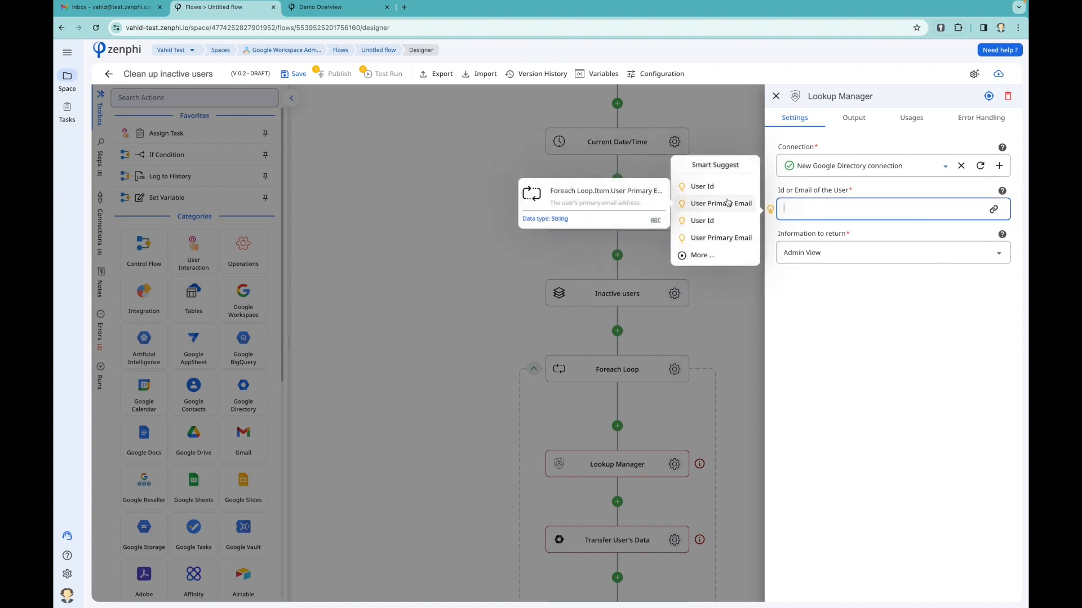
click(728, 203)
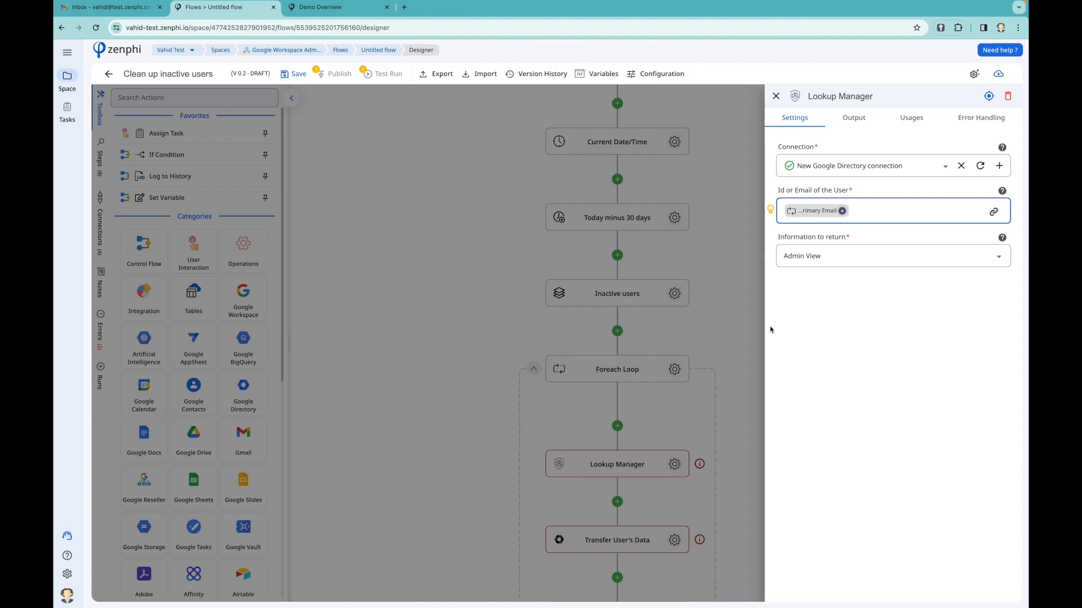
click(739, 345)
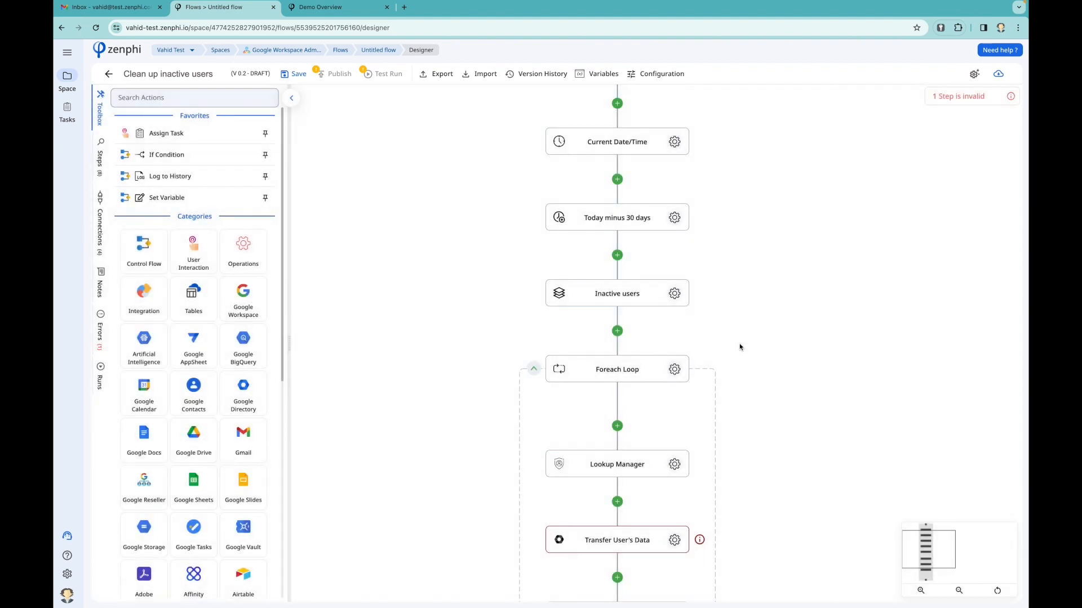
Step: Give Transfer User's Data the Google Directory Data Transfer connection and take Transfer data from user from the Foreach Loop item's User Primary Email
click(674, 541)
click(868, 165)
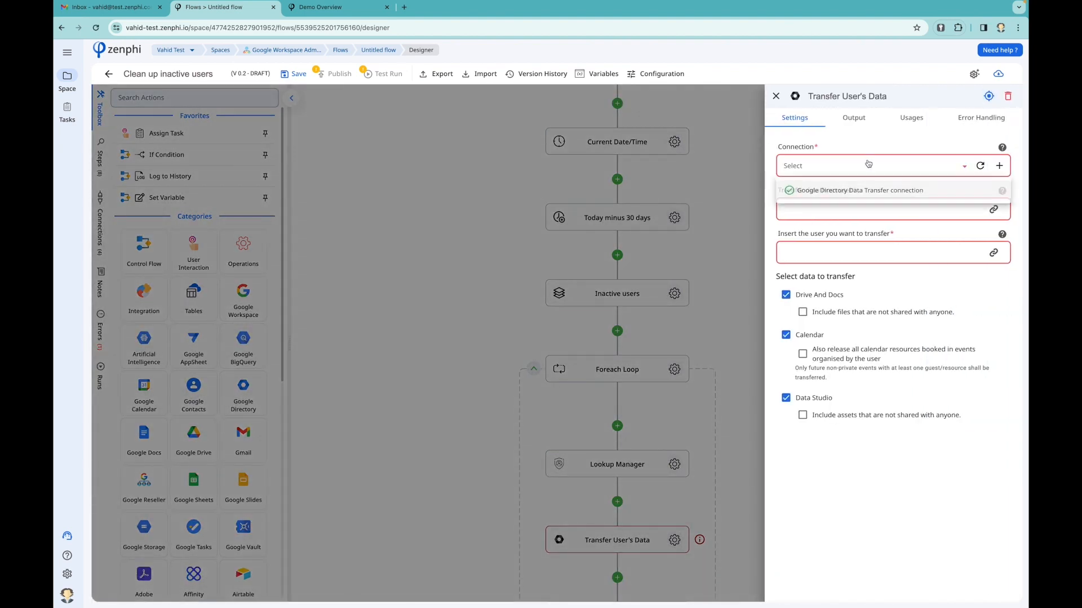
click(846, 192)
click(838, 209)
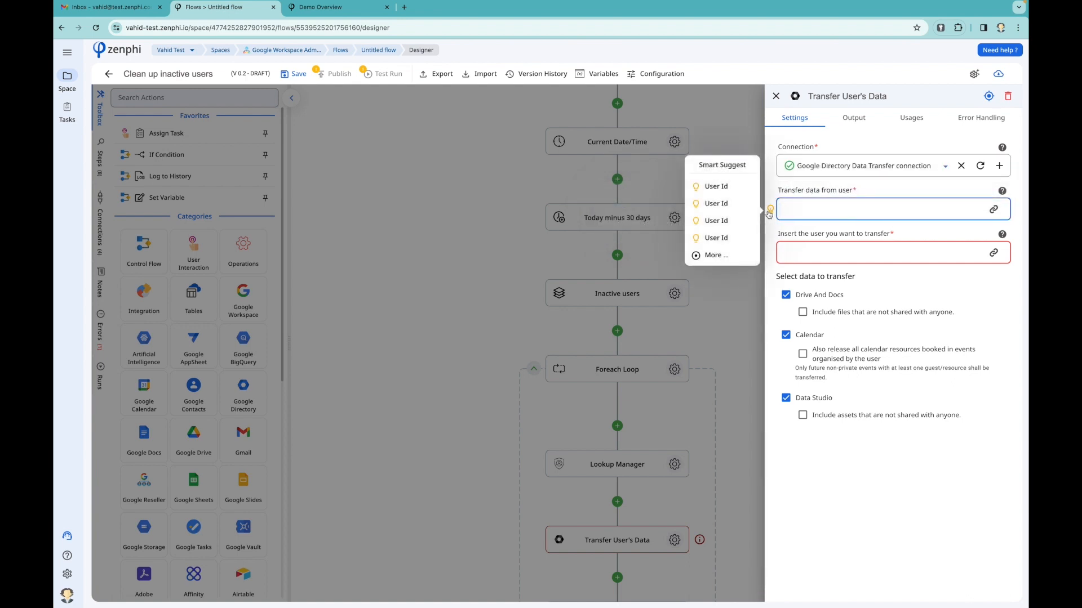
click(994, 211)
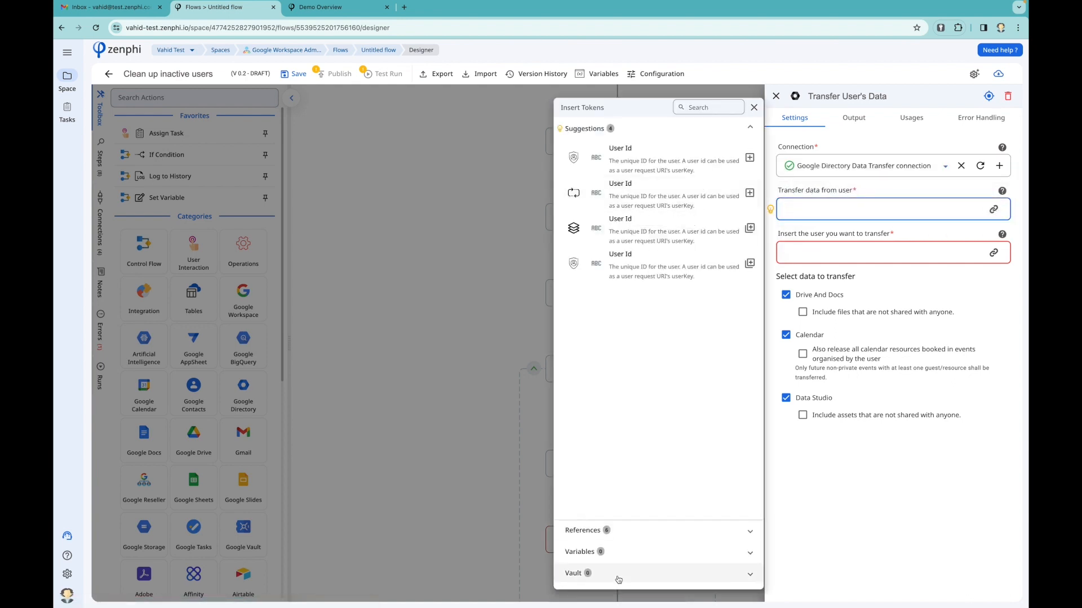
click(619, 530)
click(643, 191)
click(650, 210)
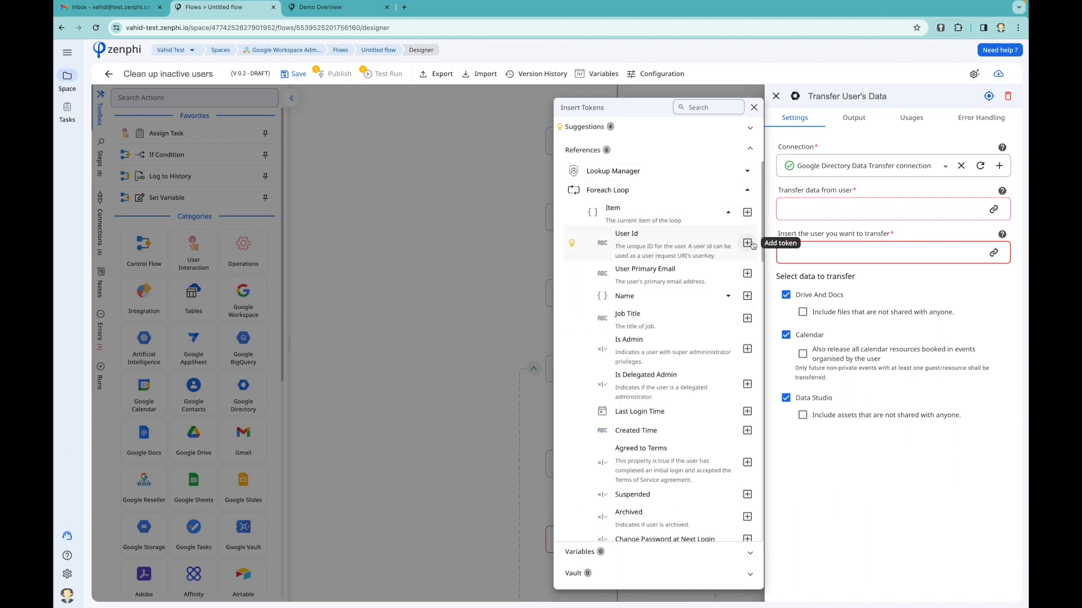
click(894, 255)
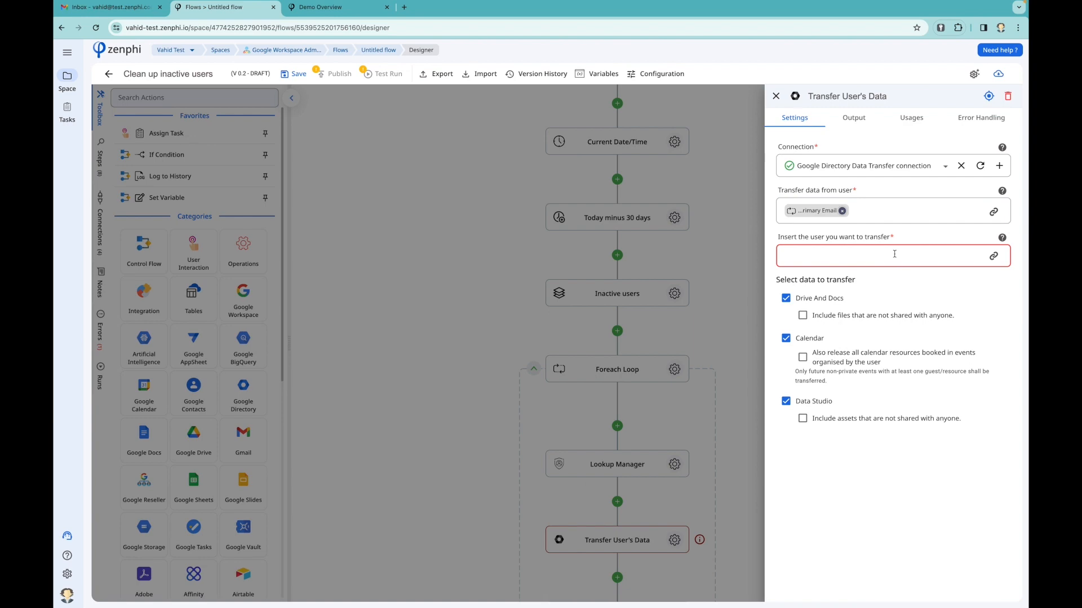
Step: Set the user receiving the transferred data to Lookup Manager's User Primary Email and close the settings
click(993, 255)
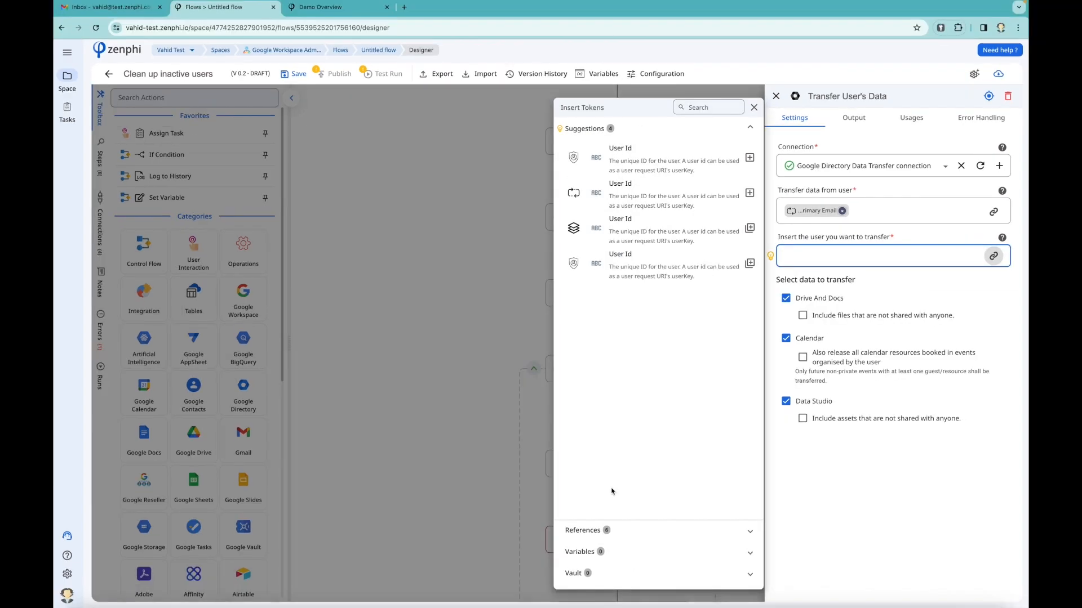
click(603, 529)
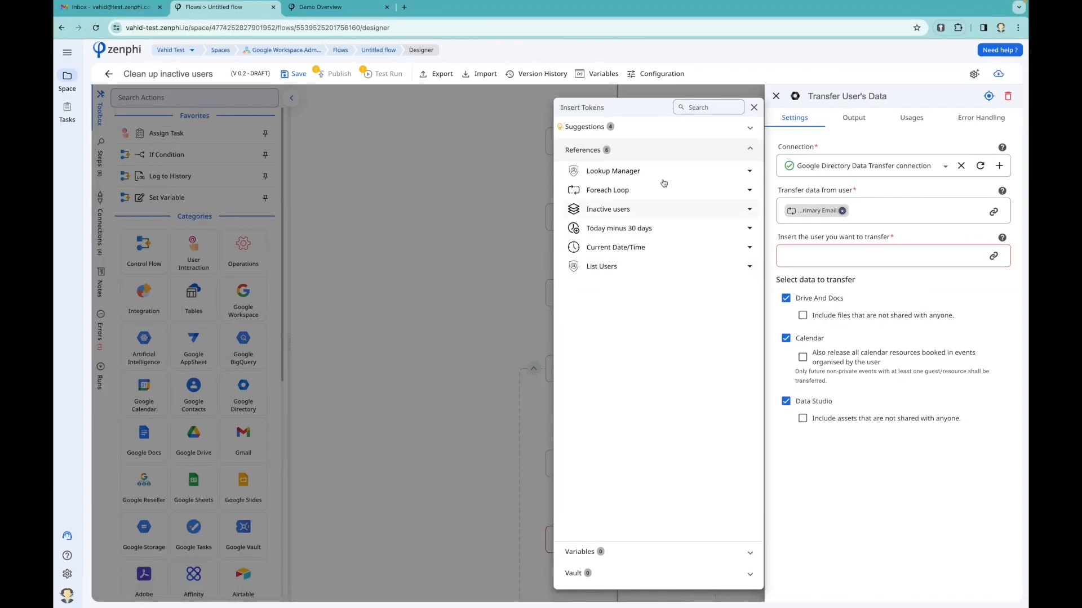
click(664, 184)
click(747, 228)
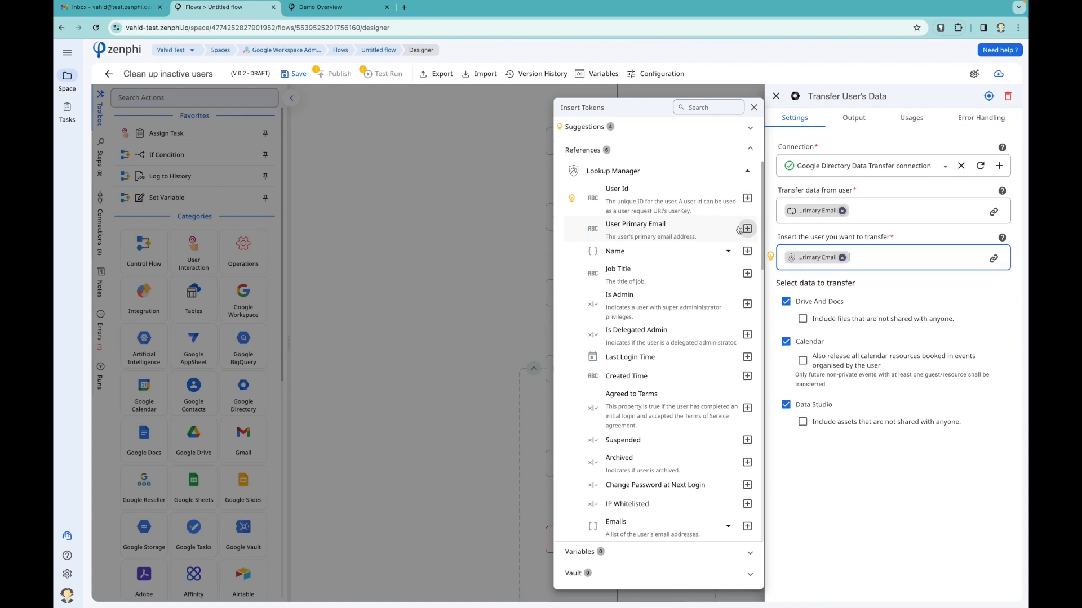
click(397, 339)
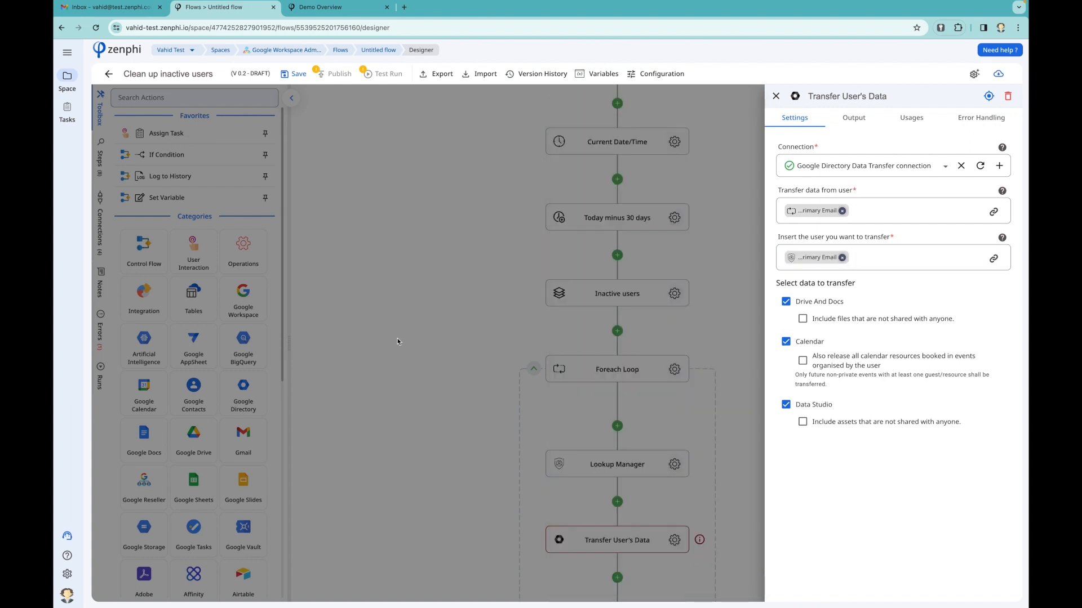
click(397, 340)
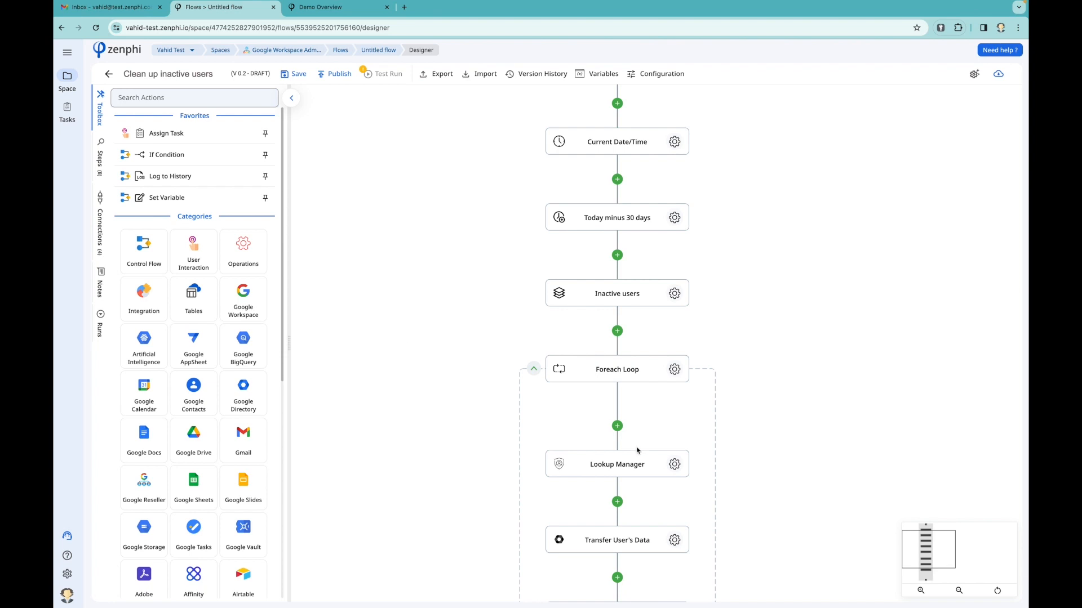
Step: Collapse the Foreach Loop block in the flow
click(618, 331)
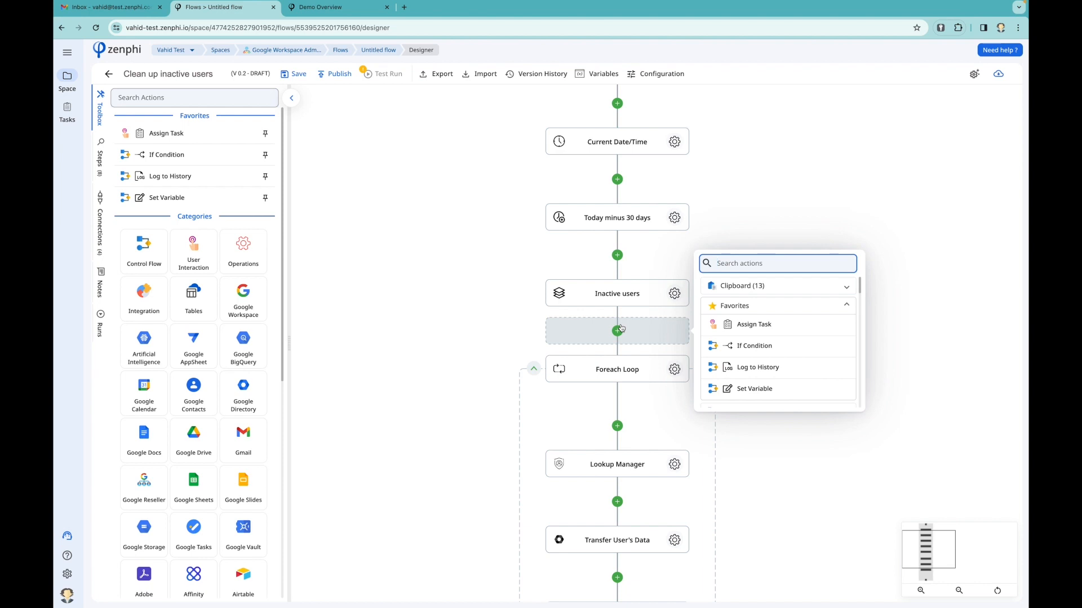
click(522, 355)
click(532, 368)
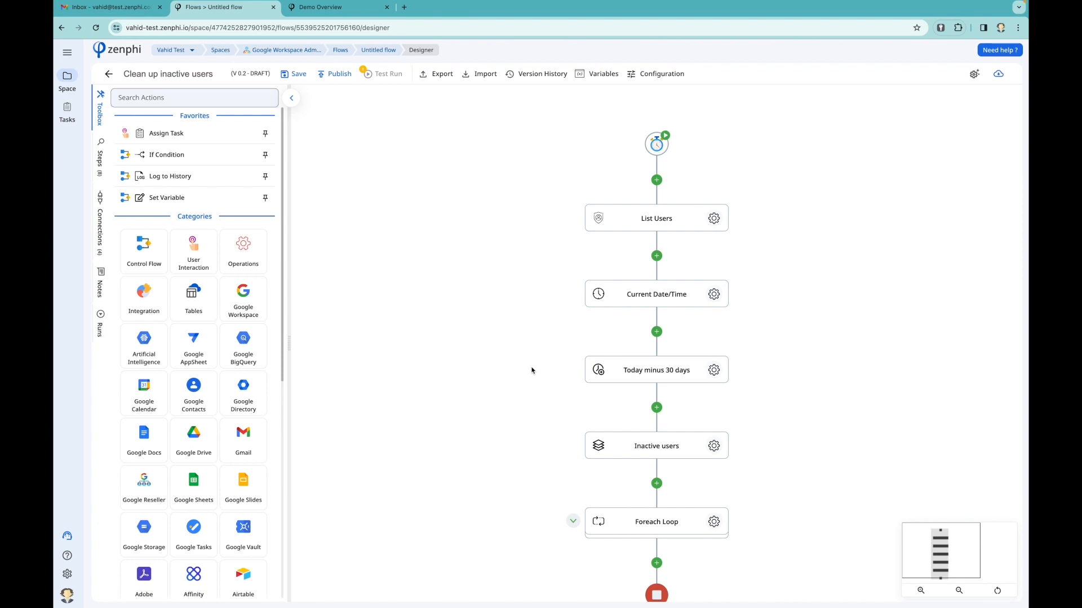
Step: Set Max Results of the List Users step to 1000 and close its settings
click(724, 223)
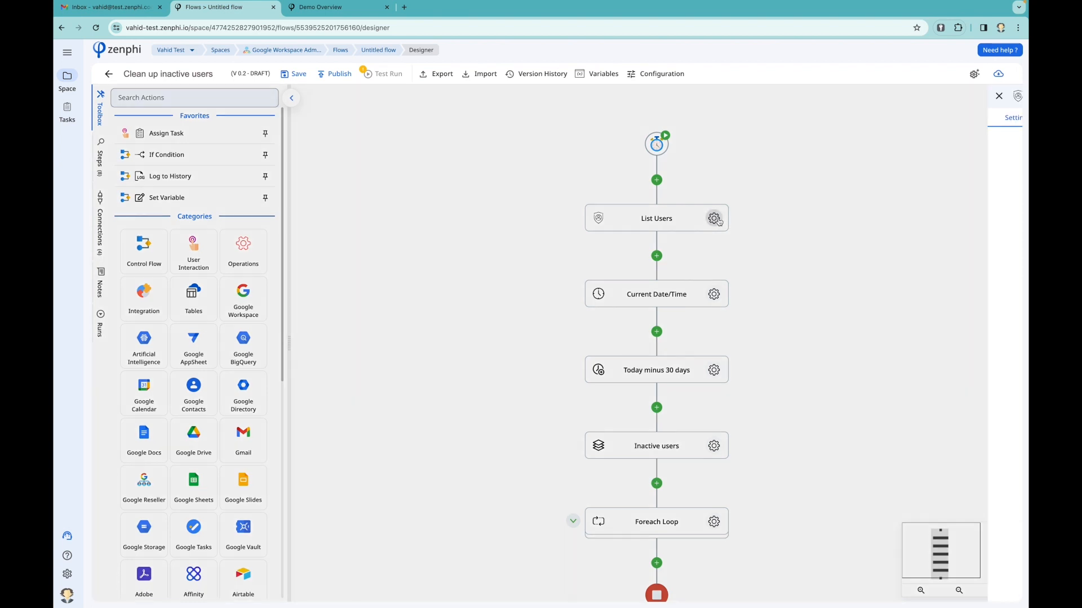
scroll(808, 362, down, 2)
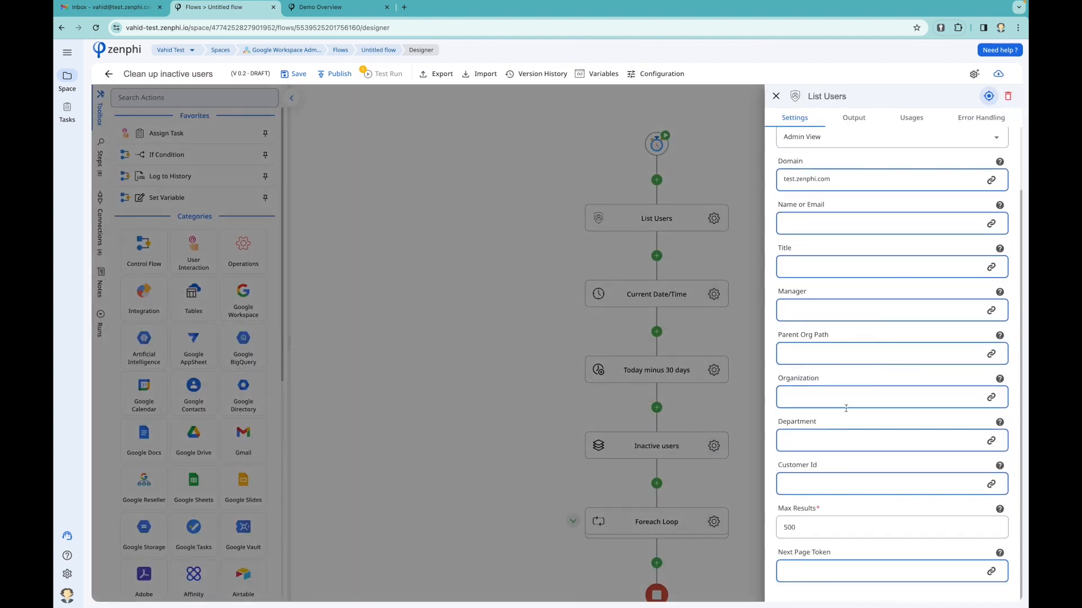
click(797, 528)
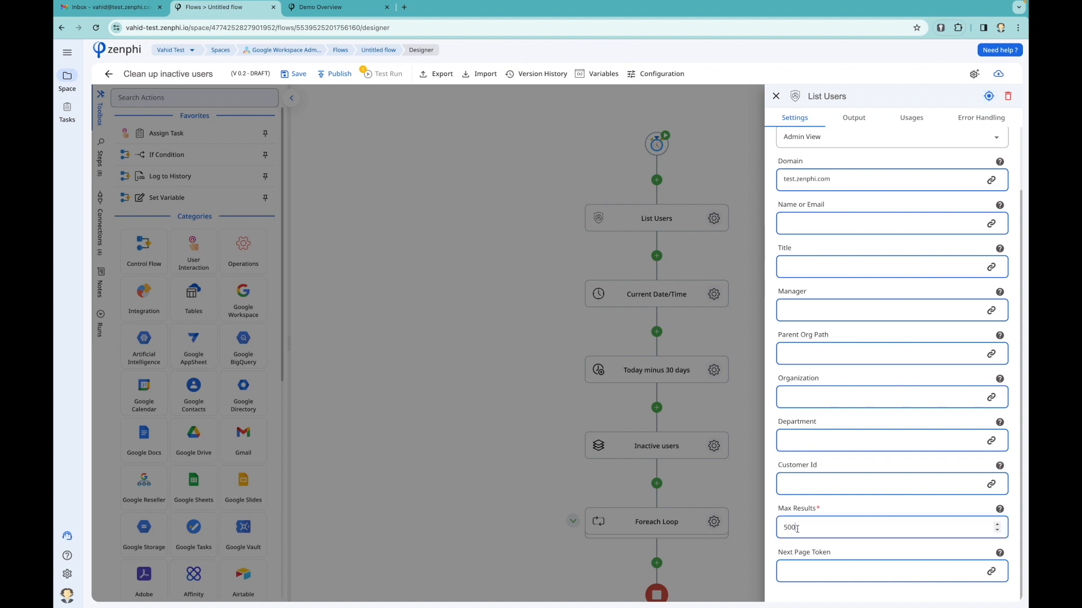
double_click(796, 527)
text(10000)
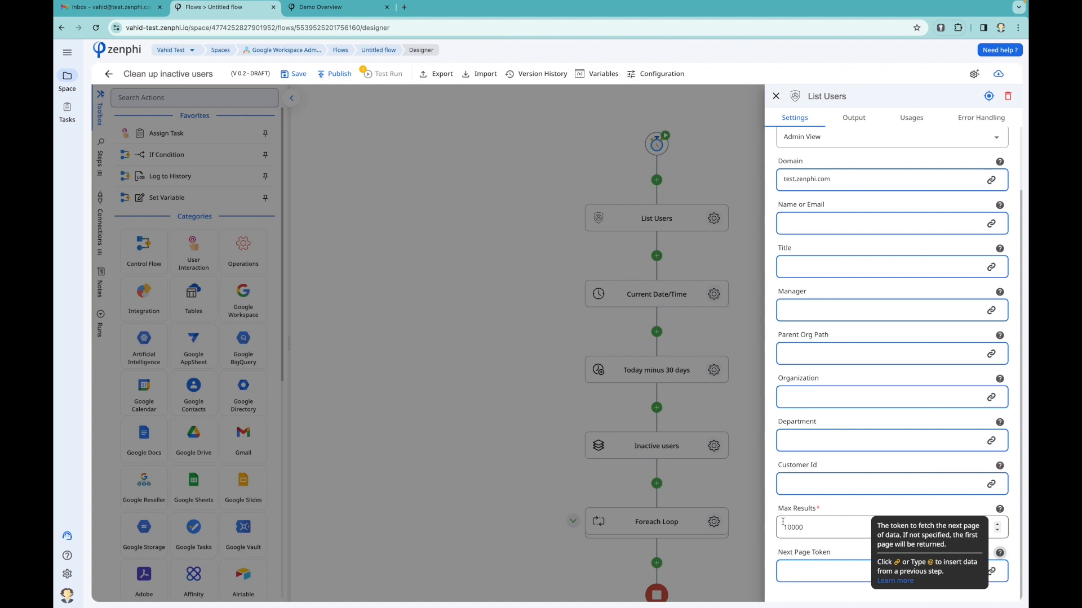
click(808, 535)
text(0)
key(Tab)
click(812, 524)
key(BackSpace)
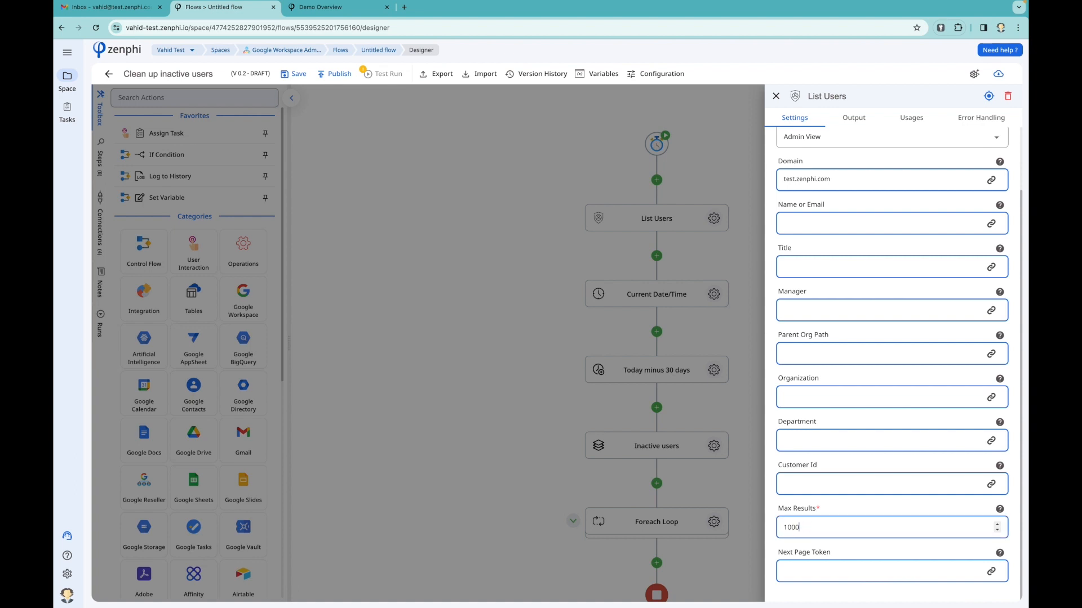
click(529, 344)
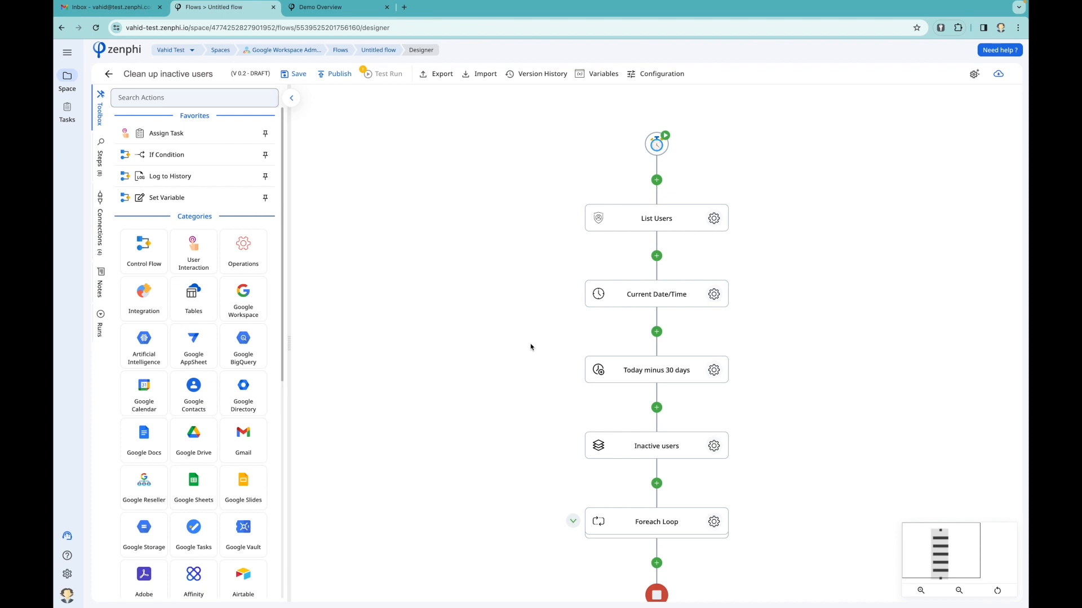
Step: Add a Loop action directly after the flow's trigger, before List Users
click(656, 180)
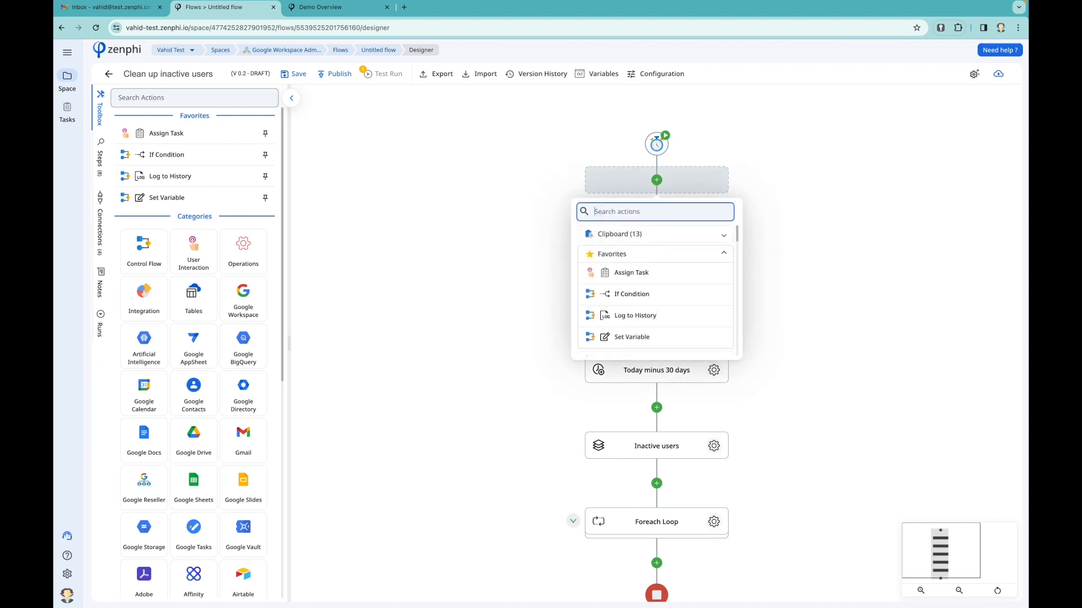
text(for)
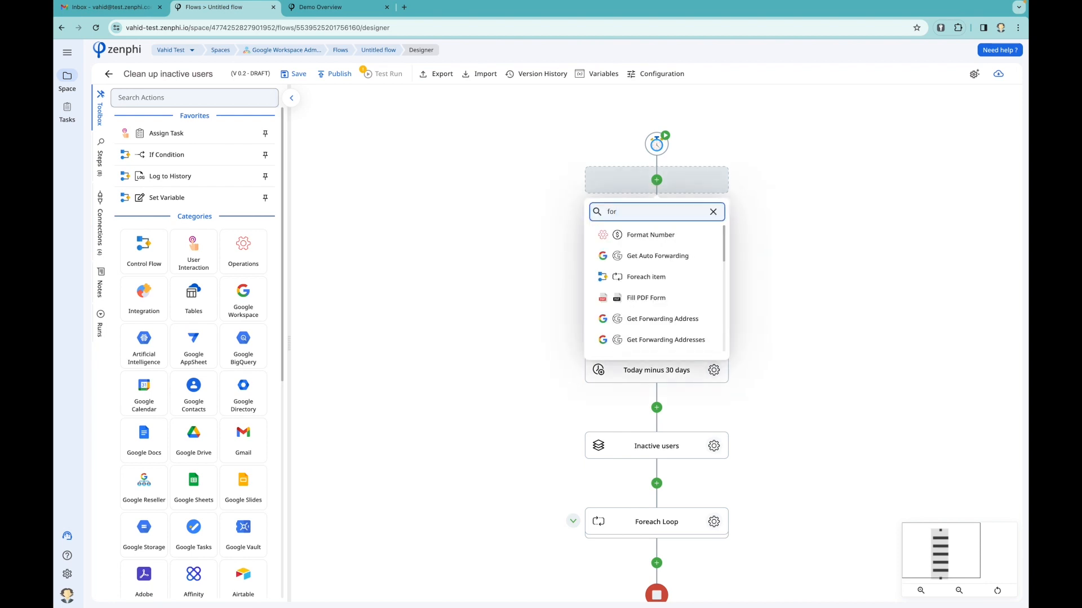
key(BackSpace)
key(BackSpace)
text(loo)
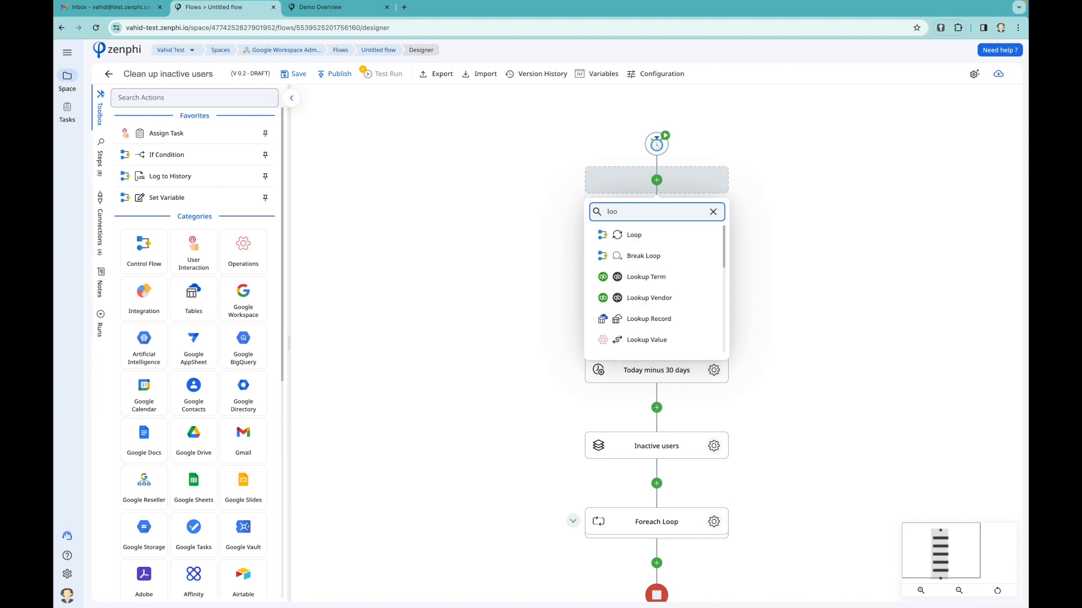
click(637, 234)
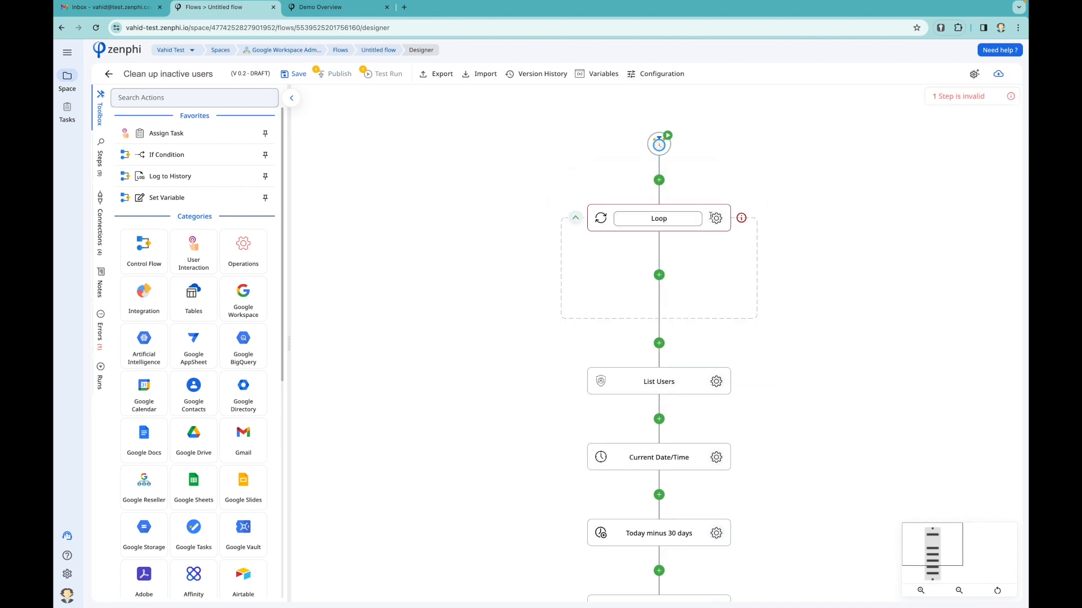
Step: Set the Loop's number of iterations to 200 and close its settings
click(716, 219)
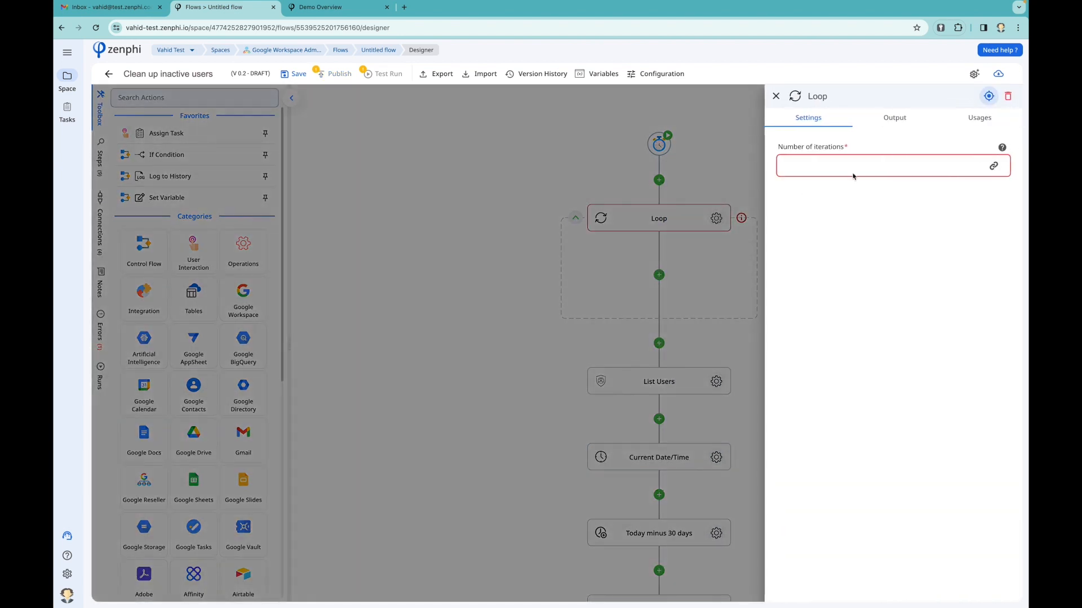
click(838, 164)
text(200)
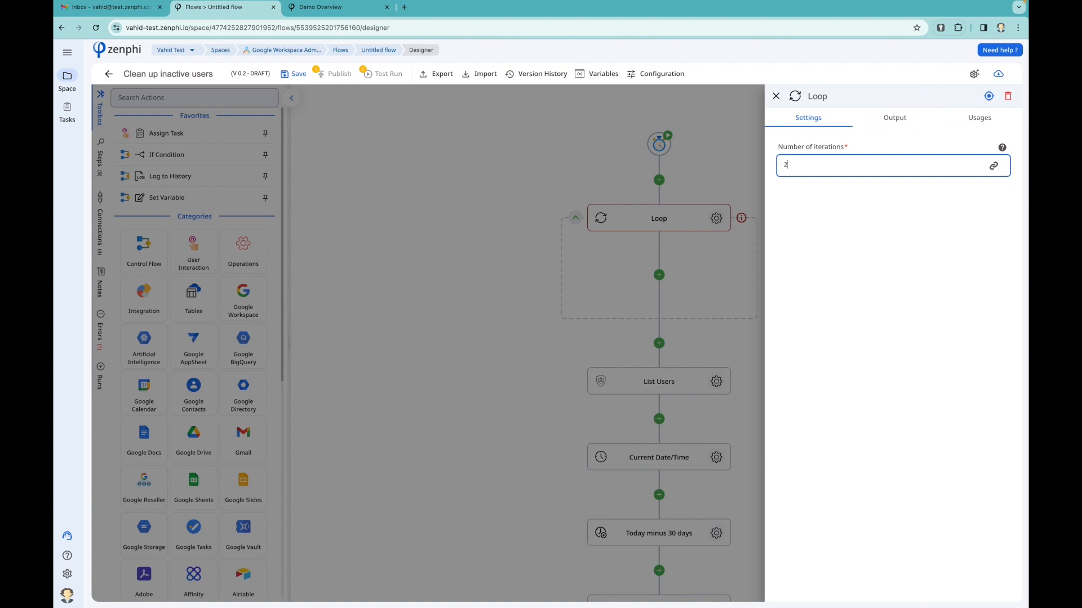
click(693, 184)
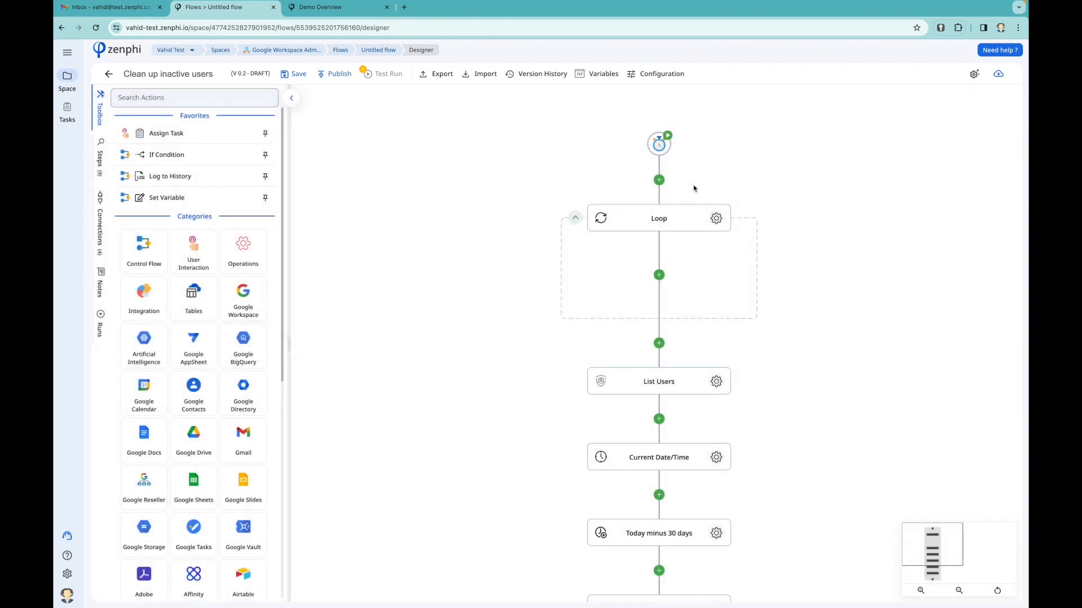
Step: Move List Users, Current Date/Time, Today minus 30 days, Inactive users and Foreach Loop into the new Loop in their existing order
click(694, 377)
drag(694, 376, 688, 285)
click(689, 452)
drag(688, 452, 692, 426)
scroll(692, 430, down, 4)
drag(685, 390, 684, 290)
drag(694, 470, 694, 371)
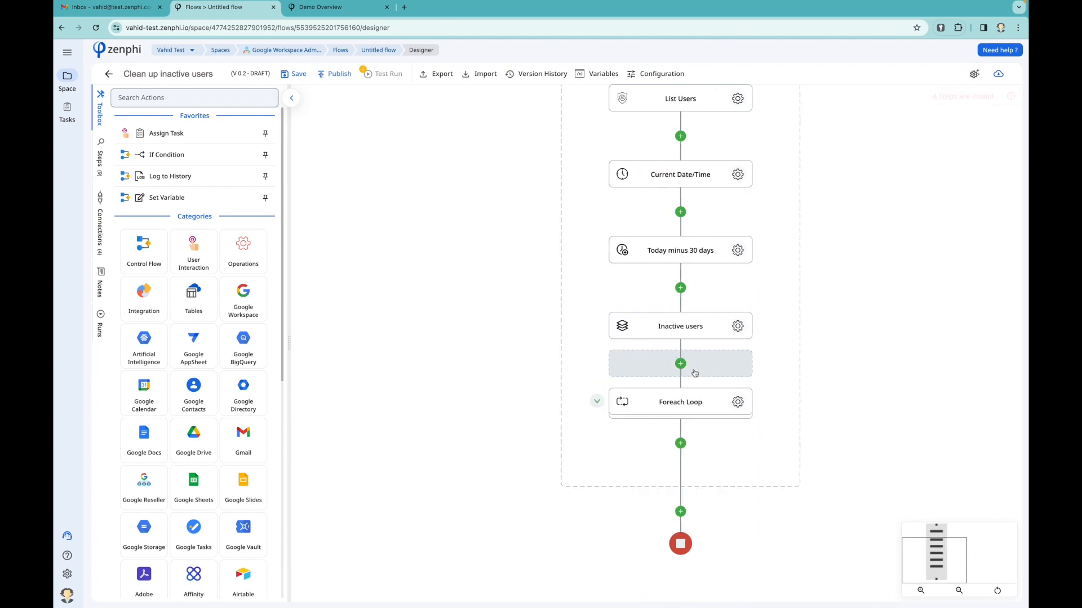
scroll(694, 370, down, 2)
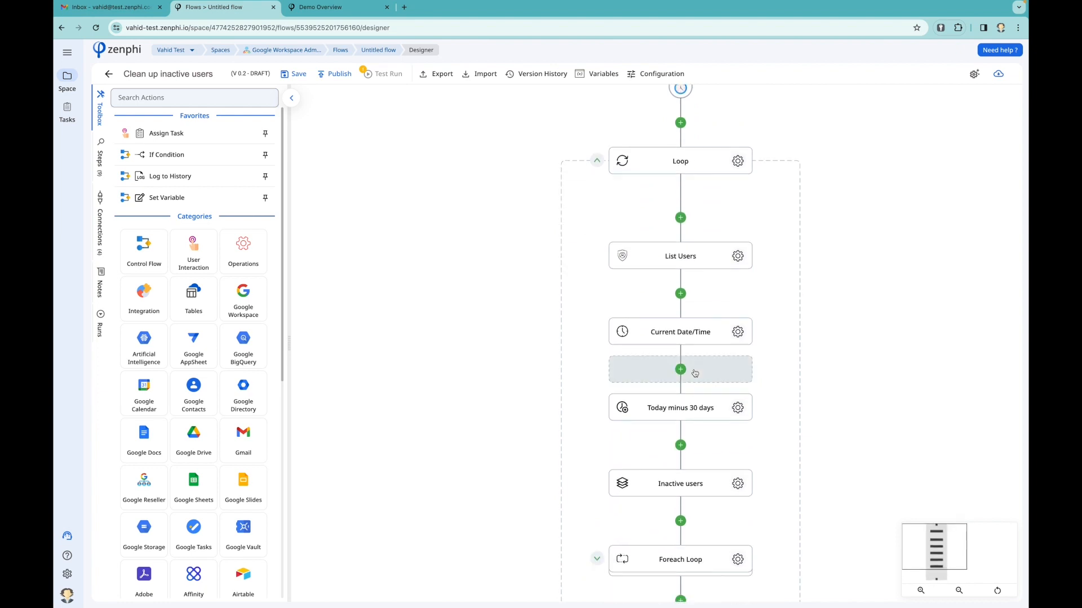
Step: Rename the Loop step as Loop 200 times
click(696, 161)
click(696, 161)
text(200)
text( tiems)
key(BackSpace)
key(BackSpace)
key(BackSpace)
text(mes)
key(Return)
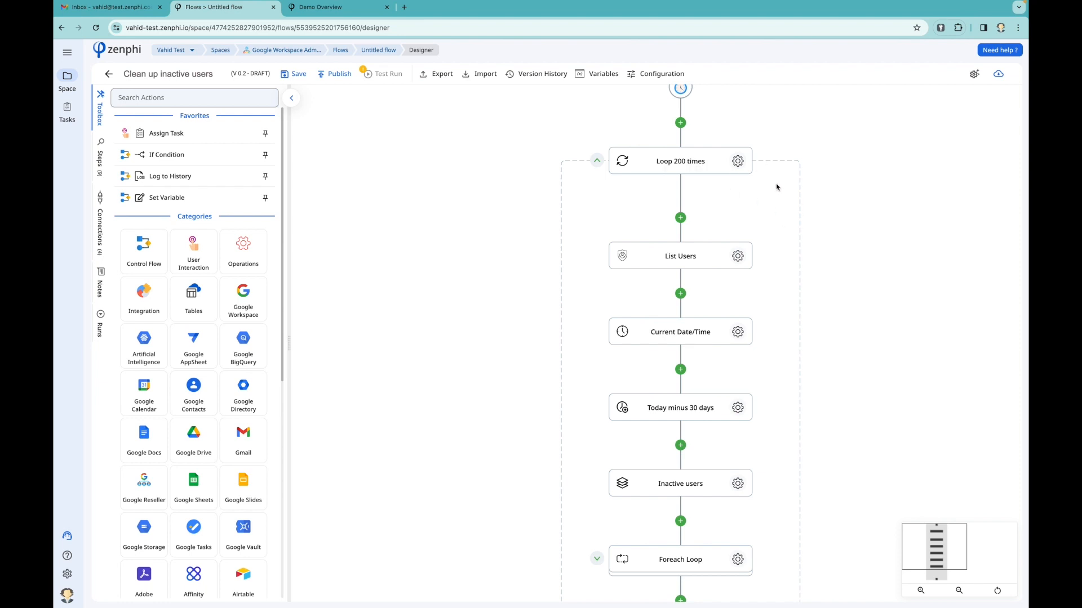
Step: Open the List Users settings and examine the Max Results and Next Page Token fields
click(739, 257)
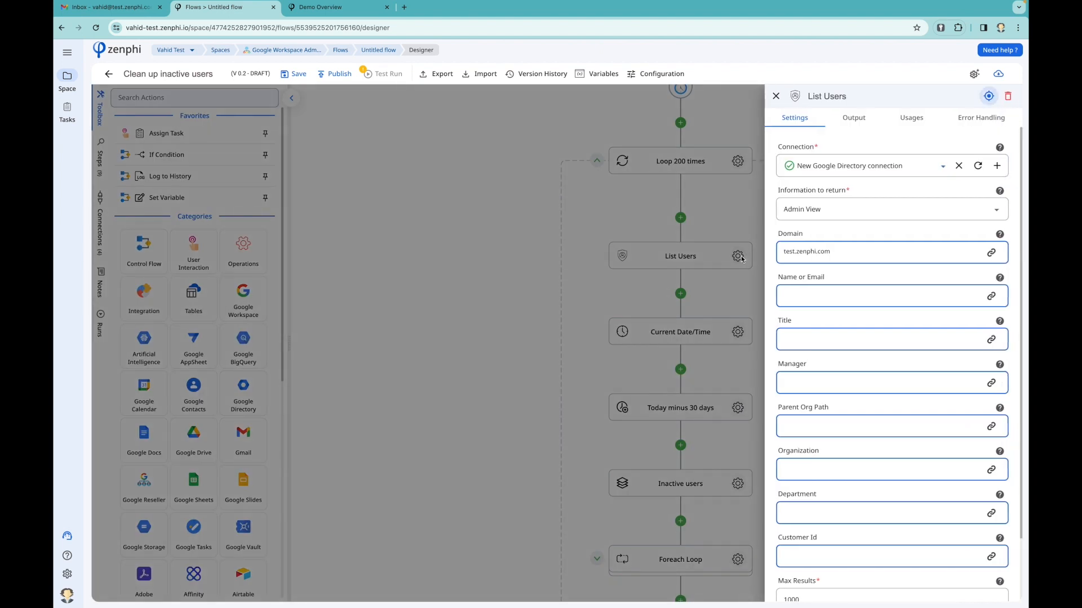
scroll(845, 402, down, 1)
scroll(844, 402, down, 1)
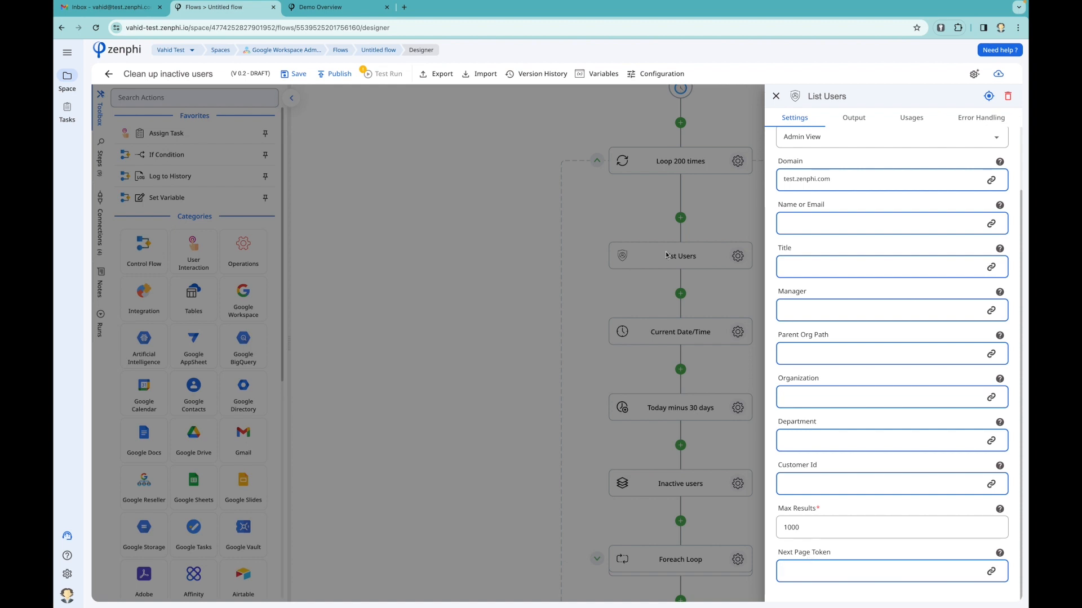
Step: Close the List Users settings and create a flow variable named Next page token of type String
click(640, 224)
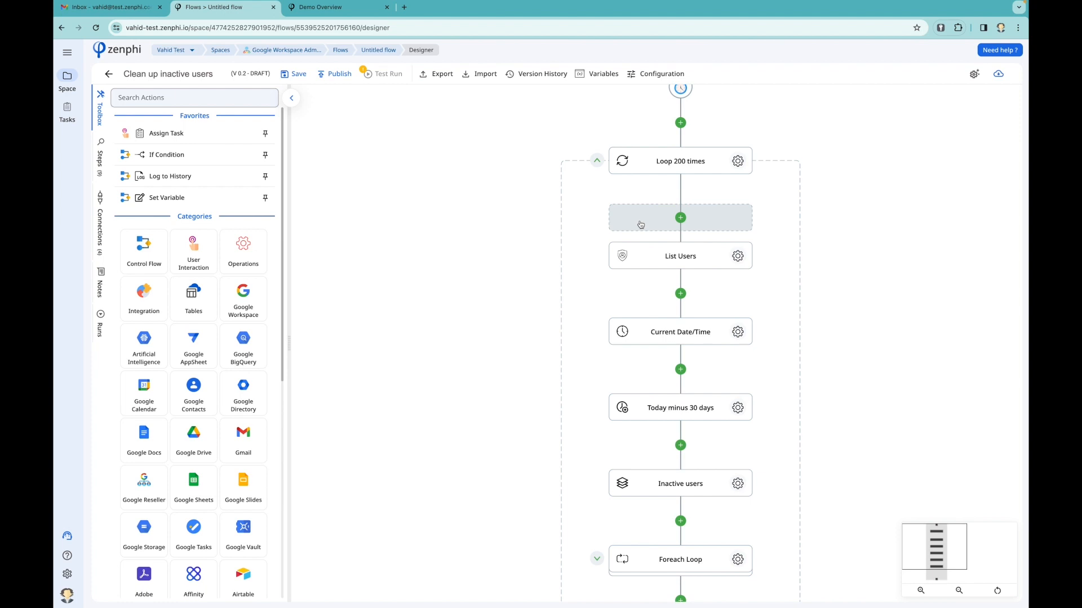
click(600, 75)
click(893, 193)
click(475, 288)
text(Nex)
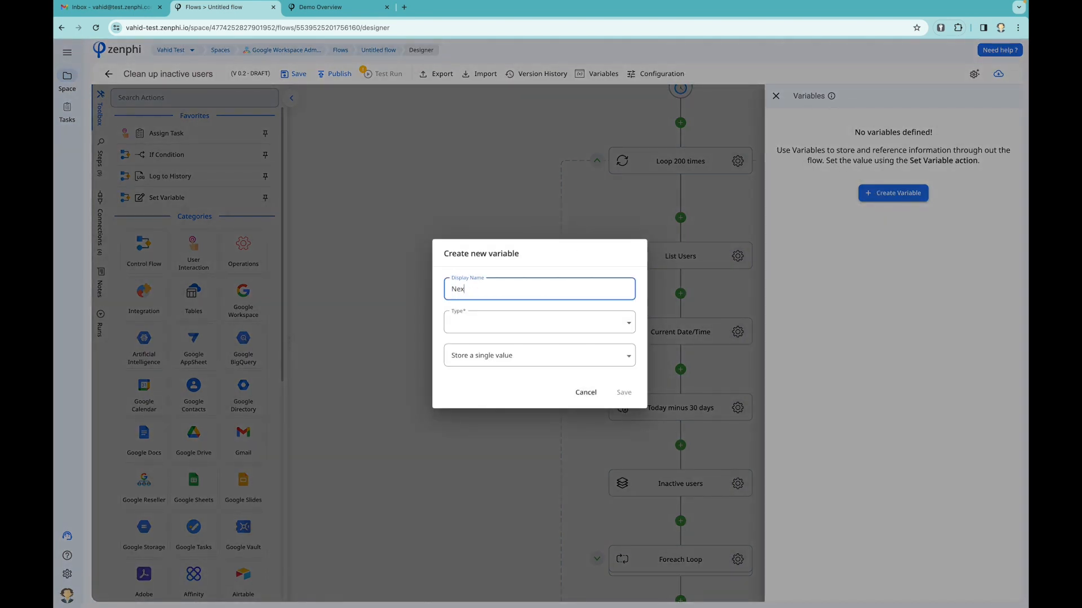
text(t page token)
click(476, 325)
click(482, 351)
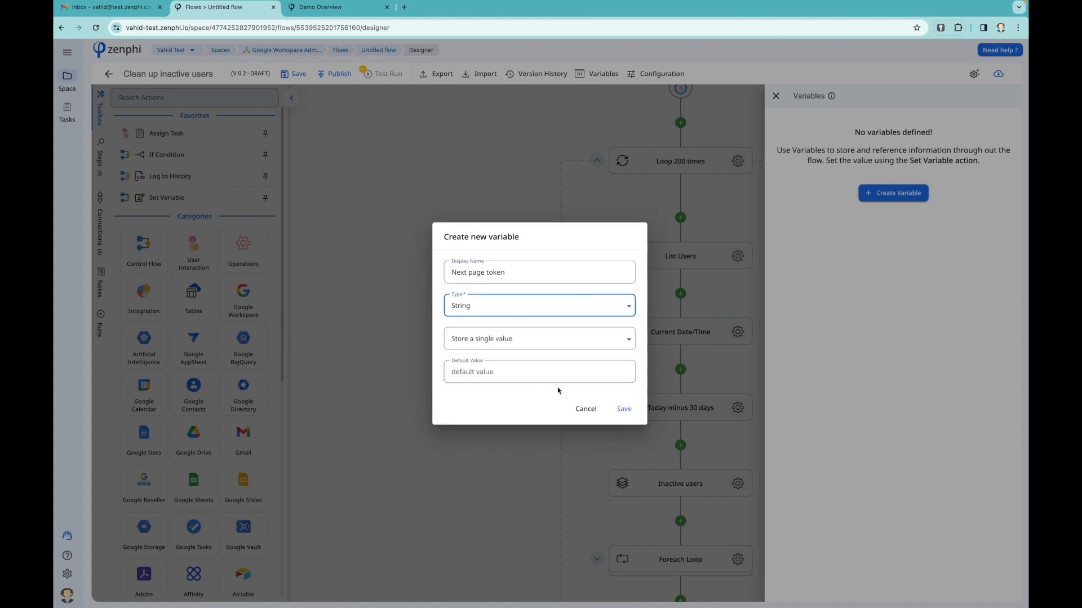
click(624, 409)
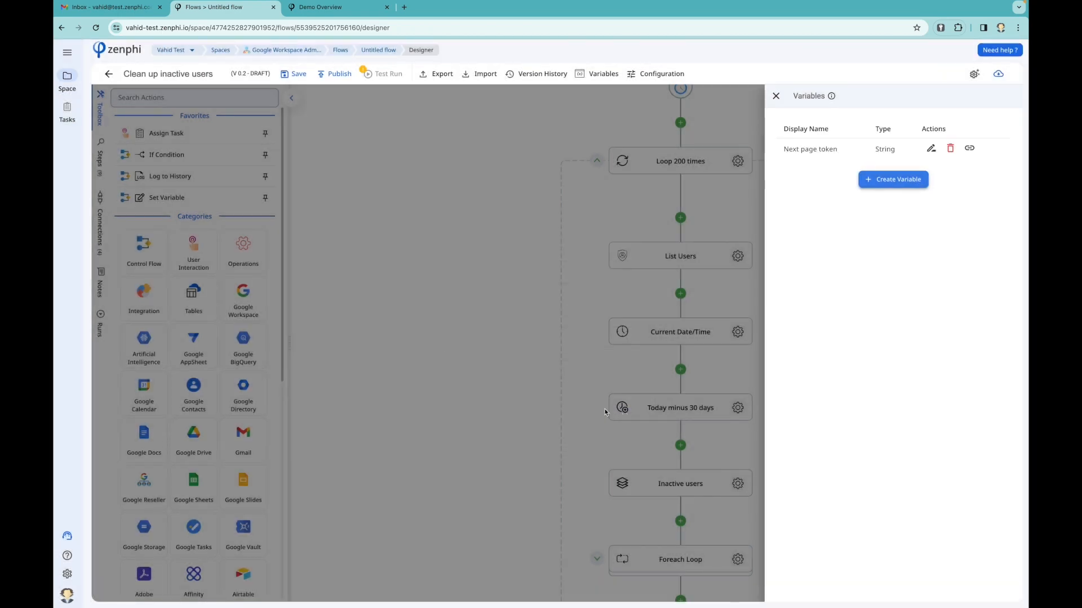
click(605, 412)
Step: Set the Next Page Token field of List Users to the Next page token variable and close its settings
scroll(605, 412, down, 3)
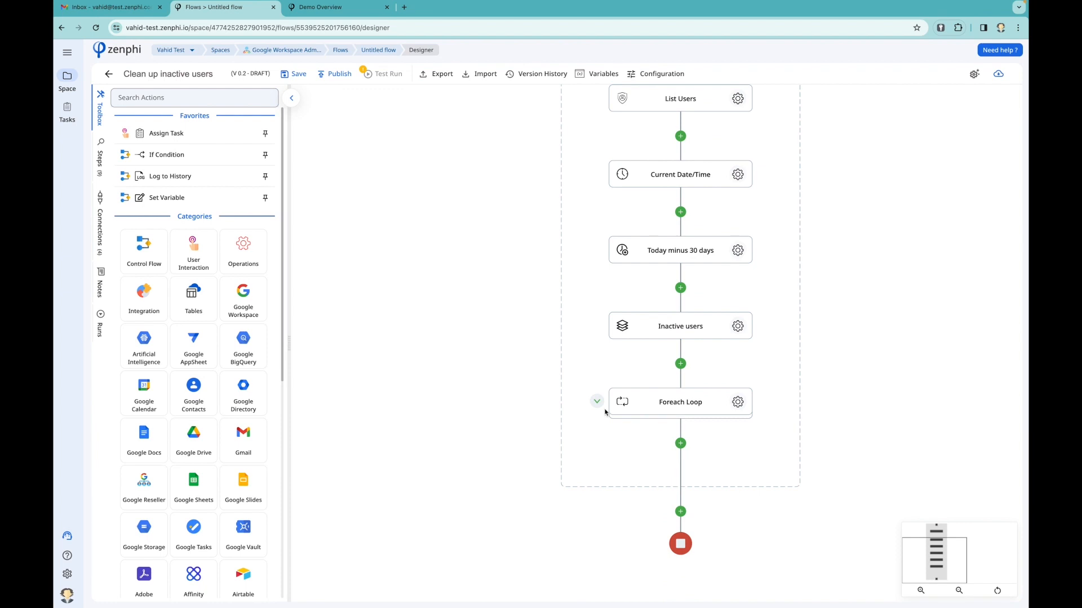
scroll(605, 412, up, 4)
click(743, 320)
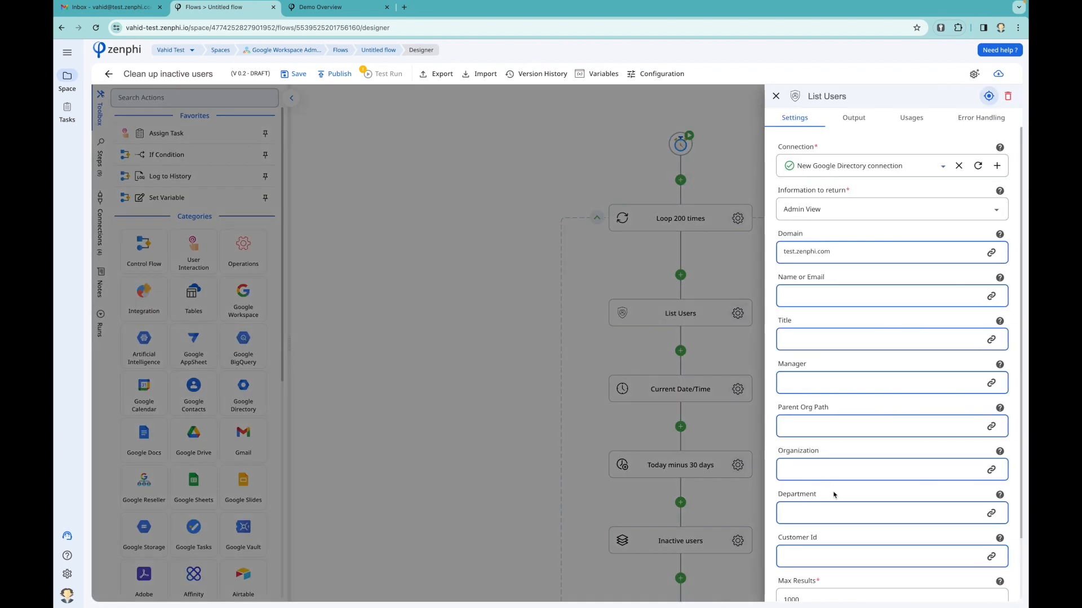
scroll(930, 507, down, 2)
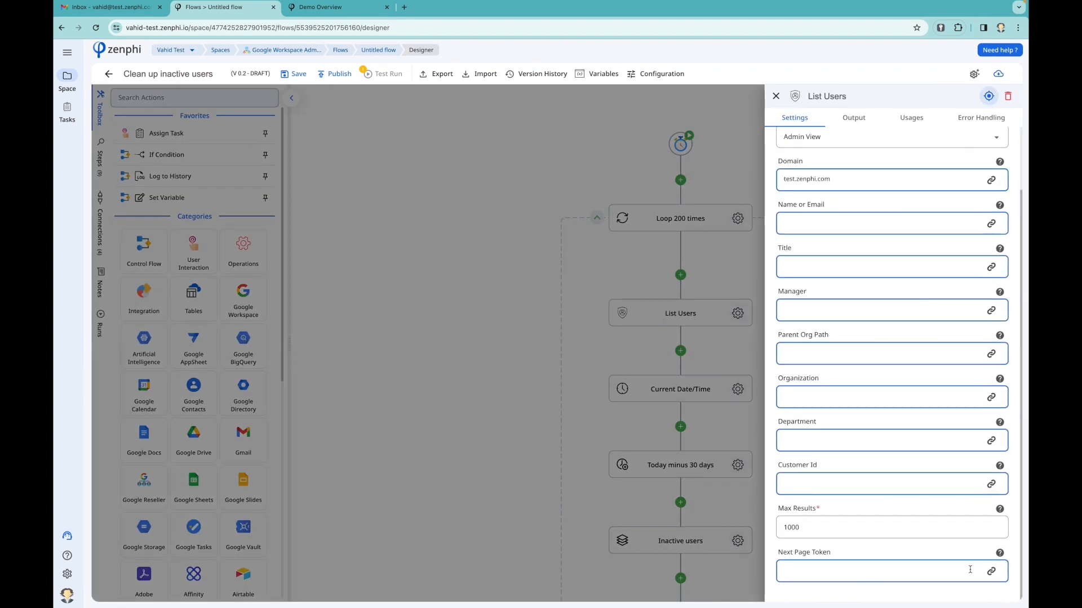
click(991, 571)
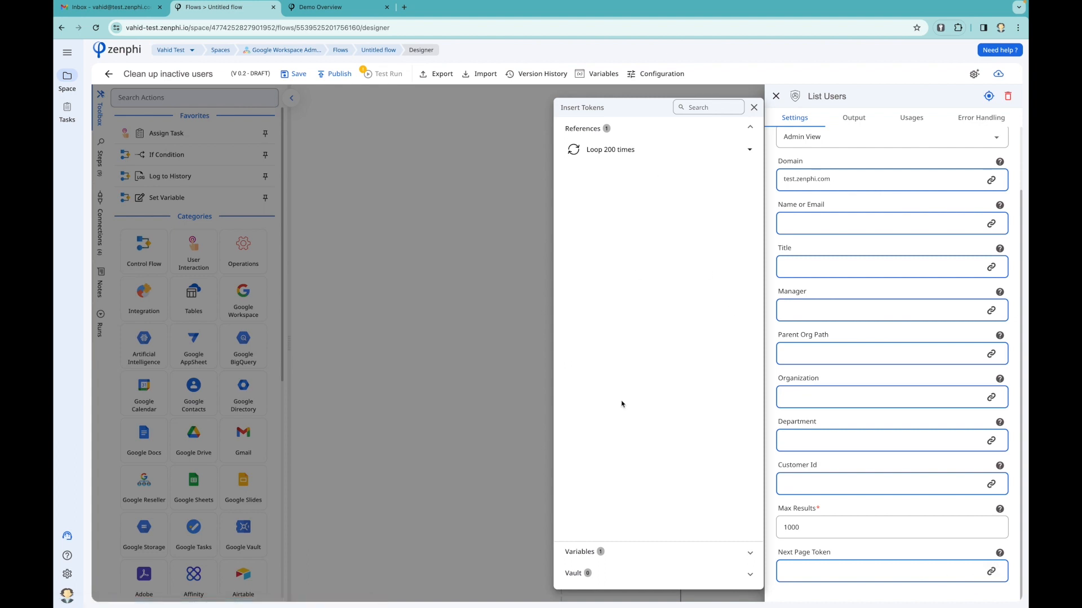
click(610, 551)
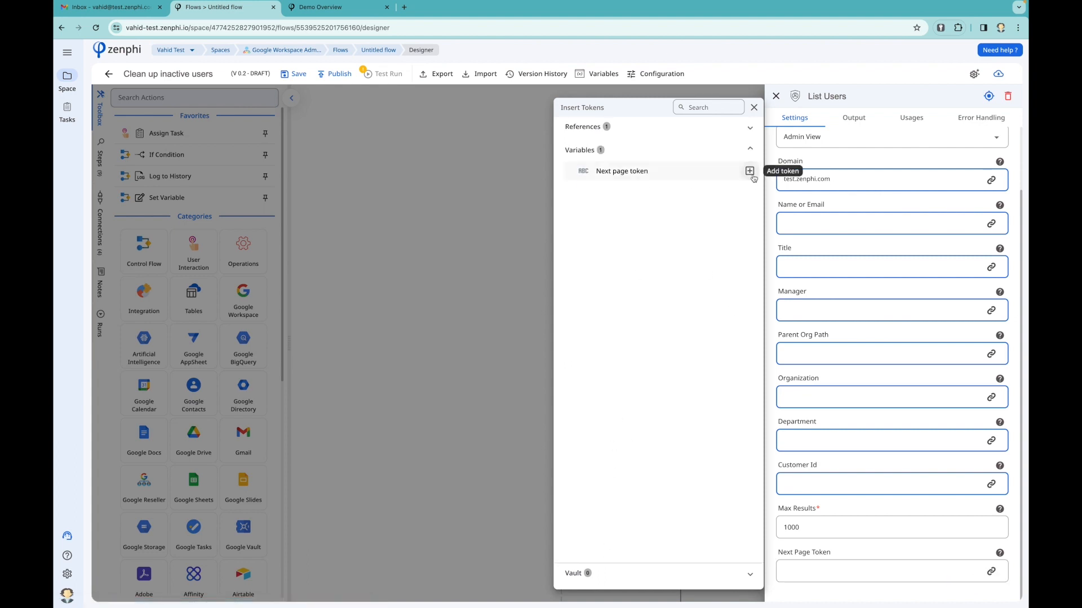
click(751, 174)
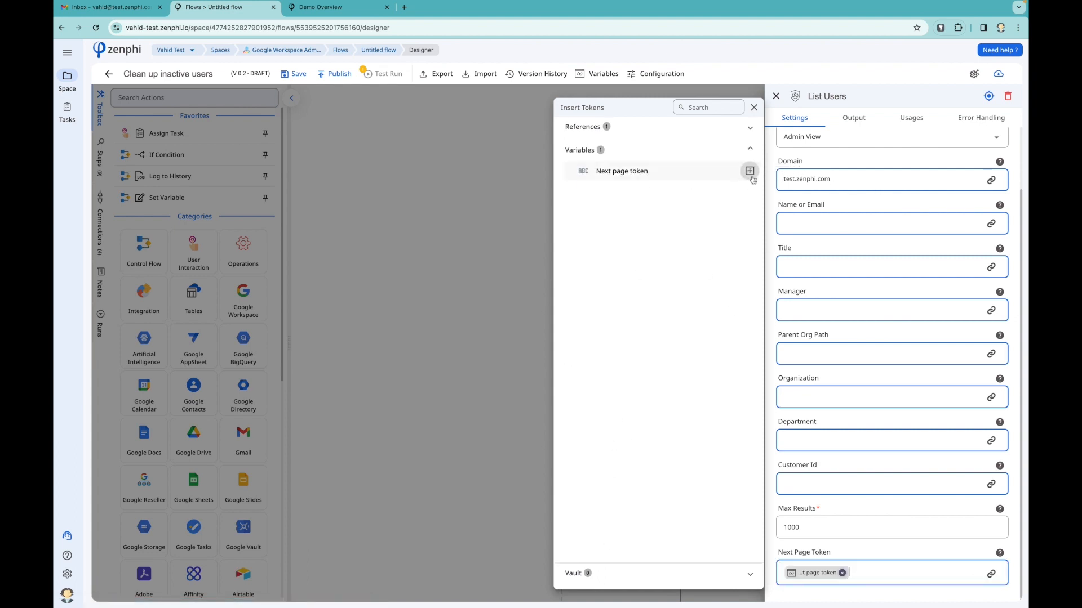
click(857, 551)
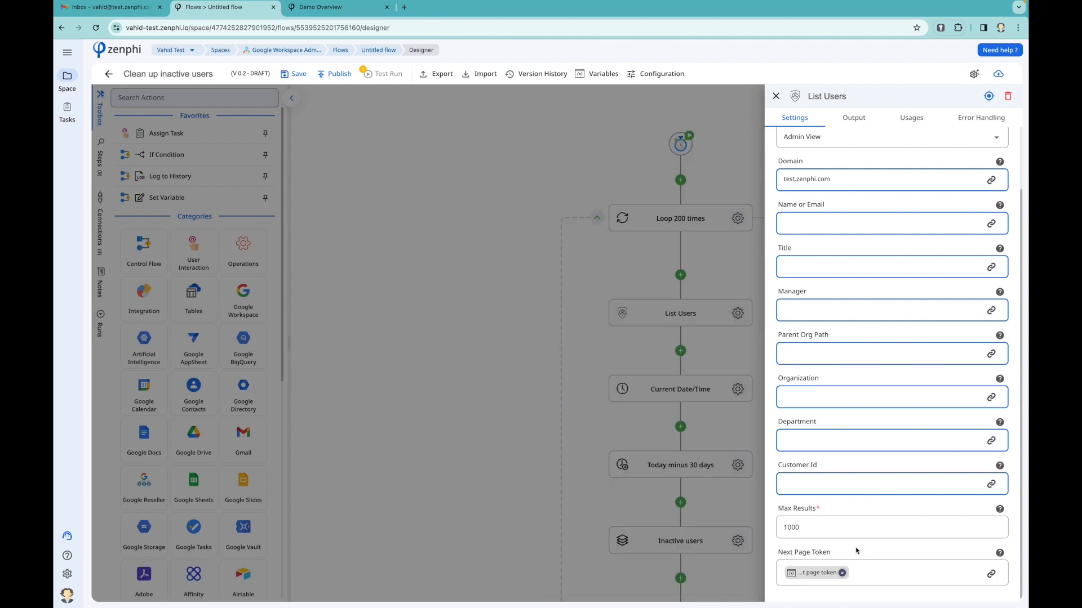
click(709, 262)
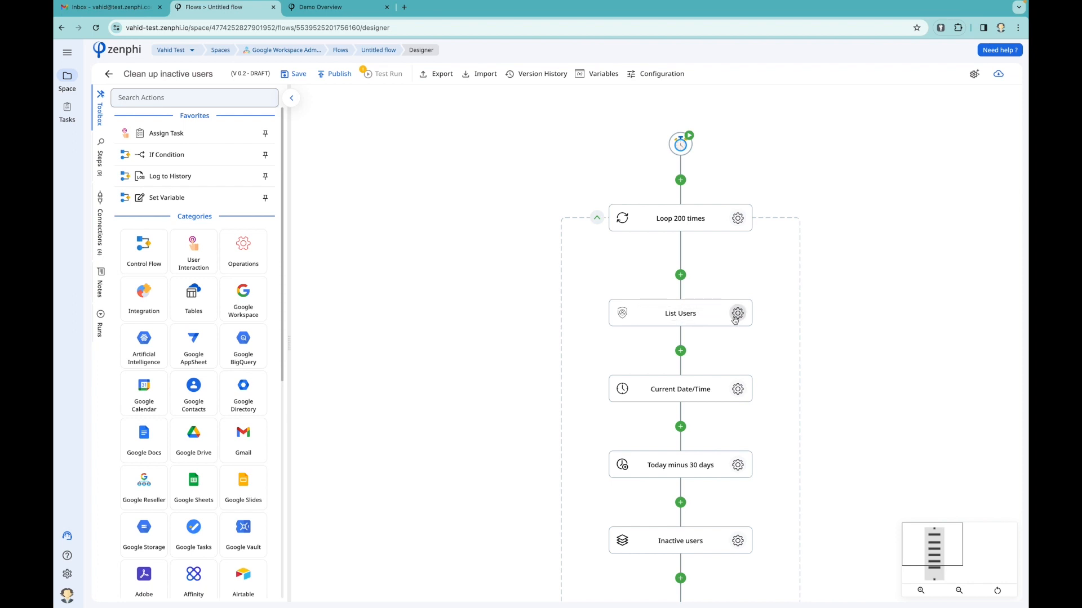
Step: Insert a Set Variable action between List Users and Current Date/Time inside the loop
click(681, 350)
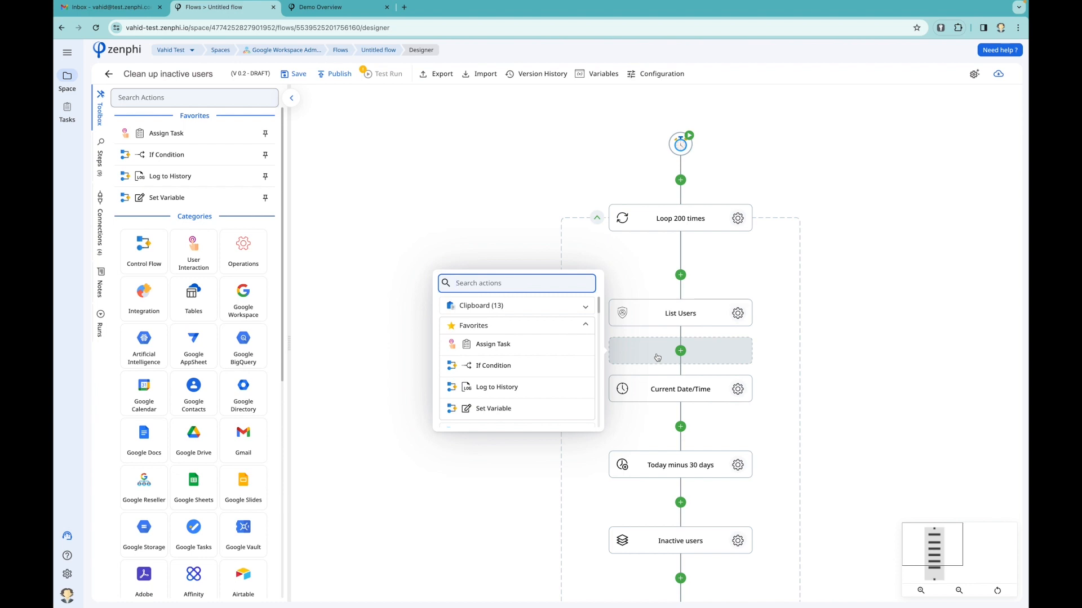
text(set var)
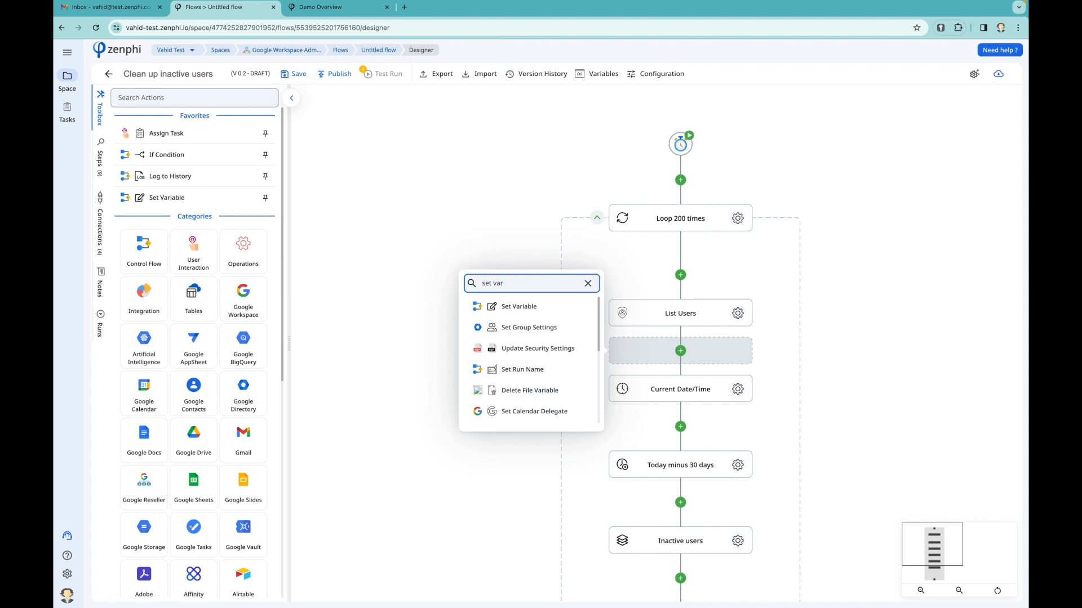
click(565, 317)
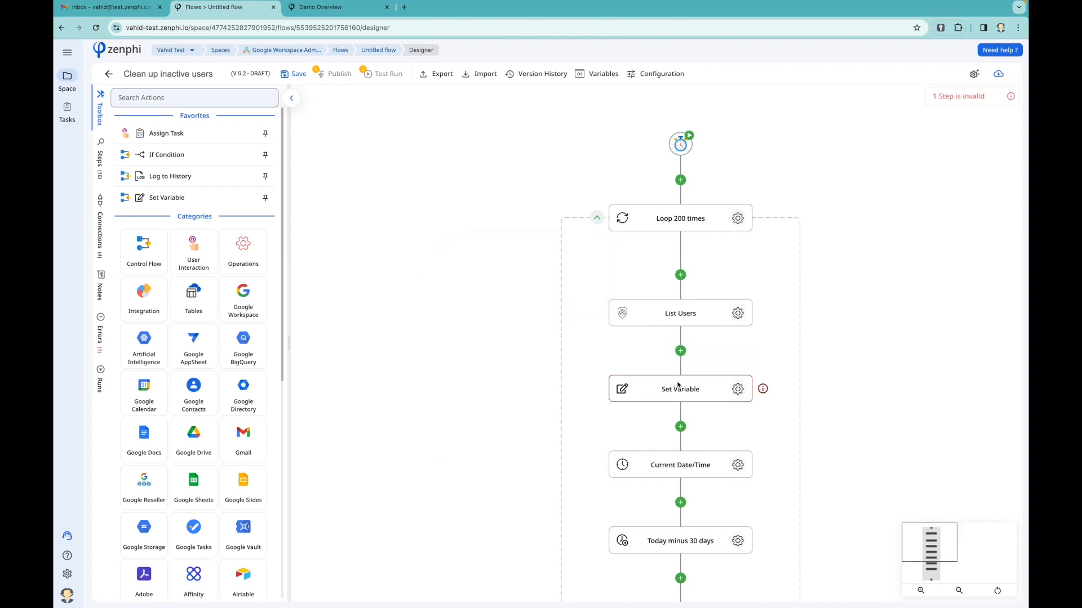
Step: Configure Set Variable to set the Next page token variable to the Next Page Token output of List Users
click(737, 389)
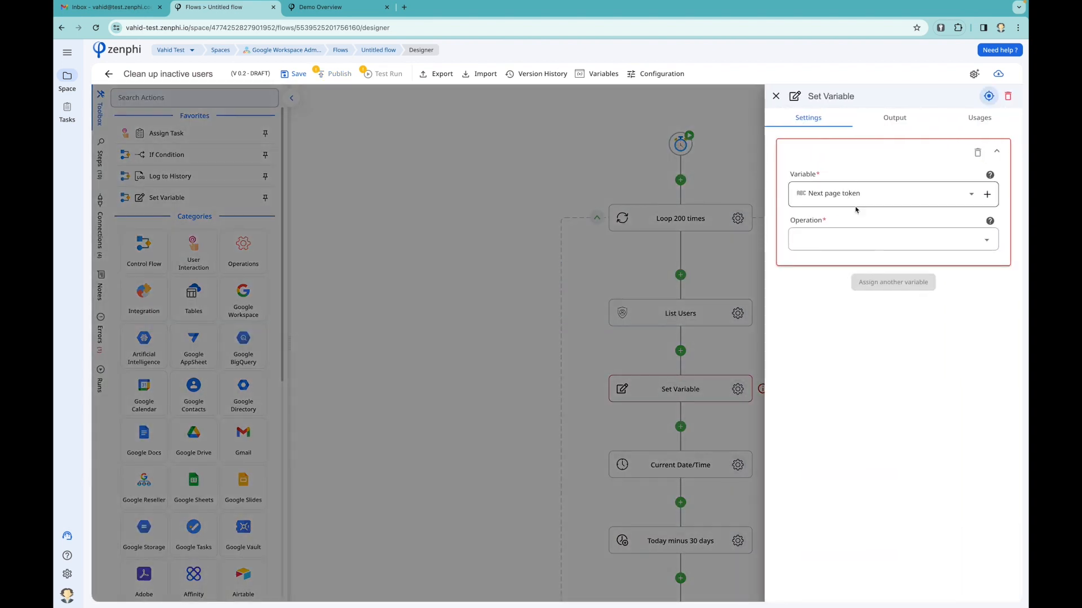
click(862, 239)
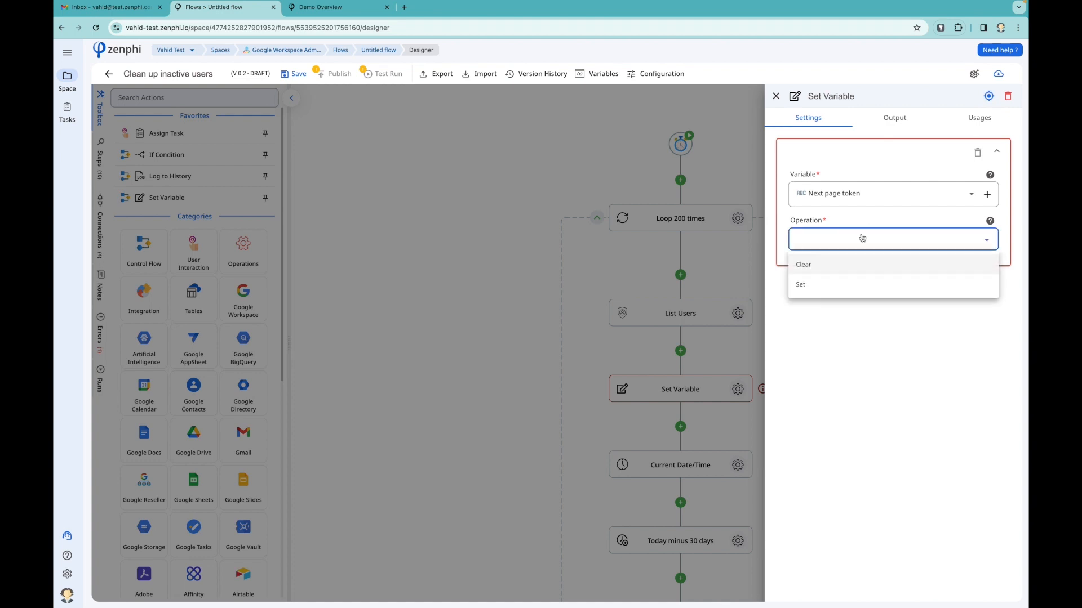
click(825, 284)
click(981, 283)
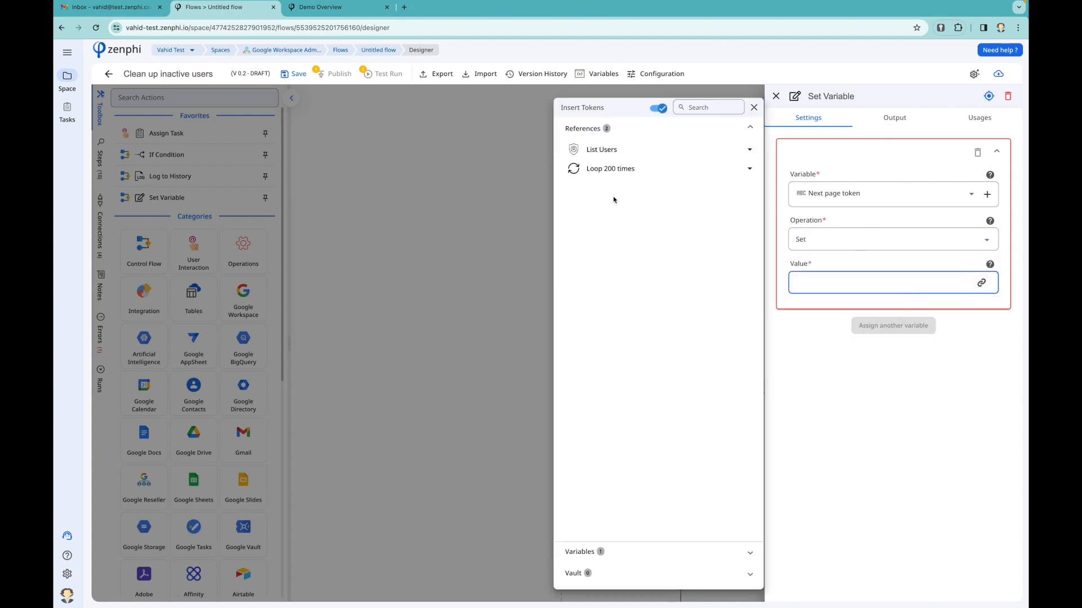
click(600, 151)
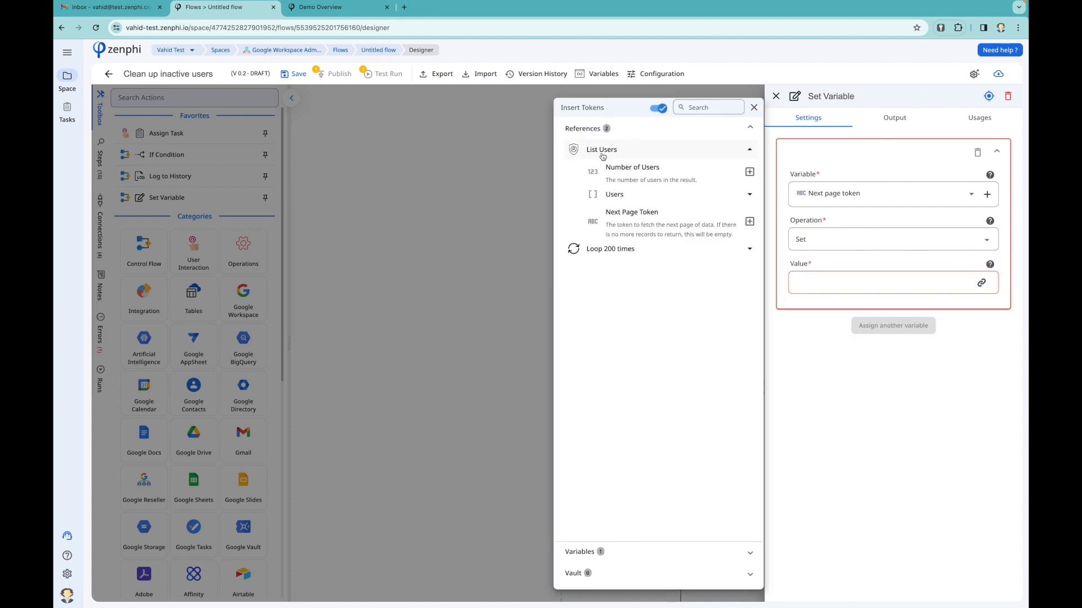
click(748, 222)
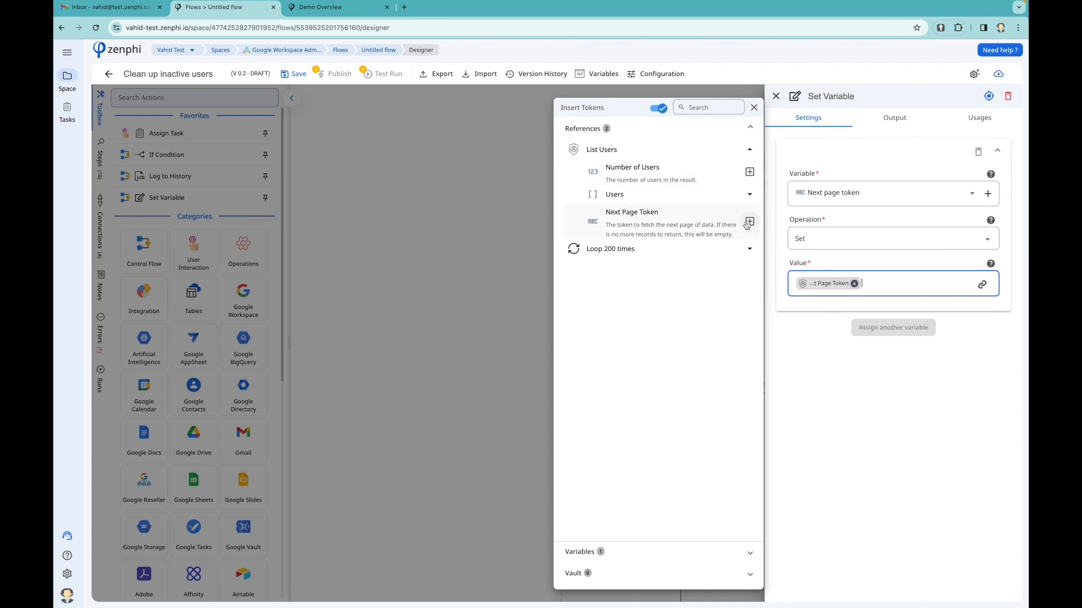
click(802, 365)
Step: Rename the Set Variable step as Set Next page token var and close its settings
triple_click(848, 94)
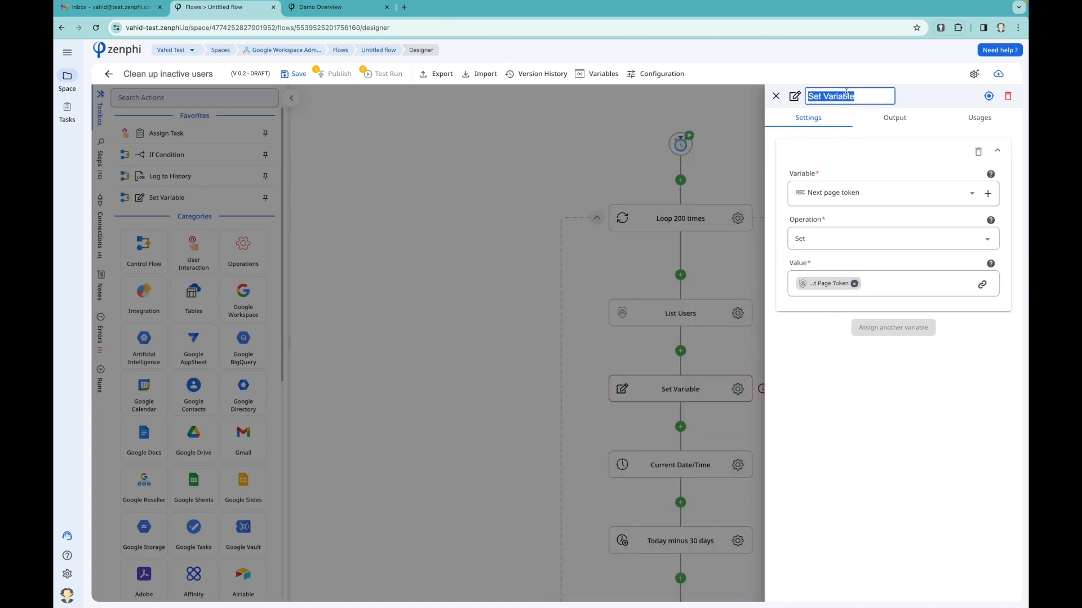
double_click(846, 95)
text(Next page token var)
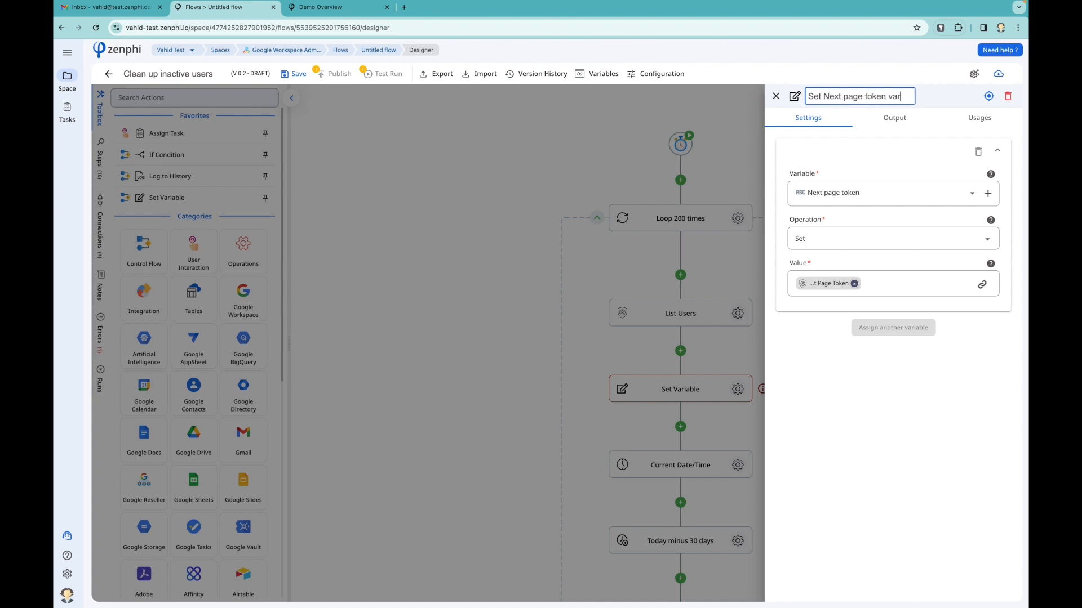
click(503, 228)
Step: Examine the order of the steps inside Loop 200 times and the Max Results and Next Page Token settings of List Users
scroll(738, 382, down, 3)
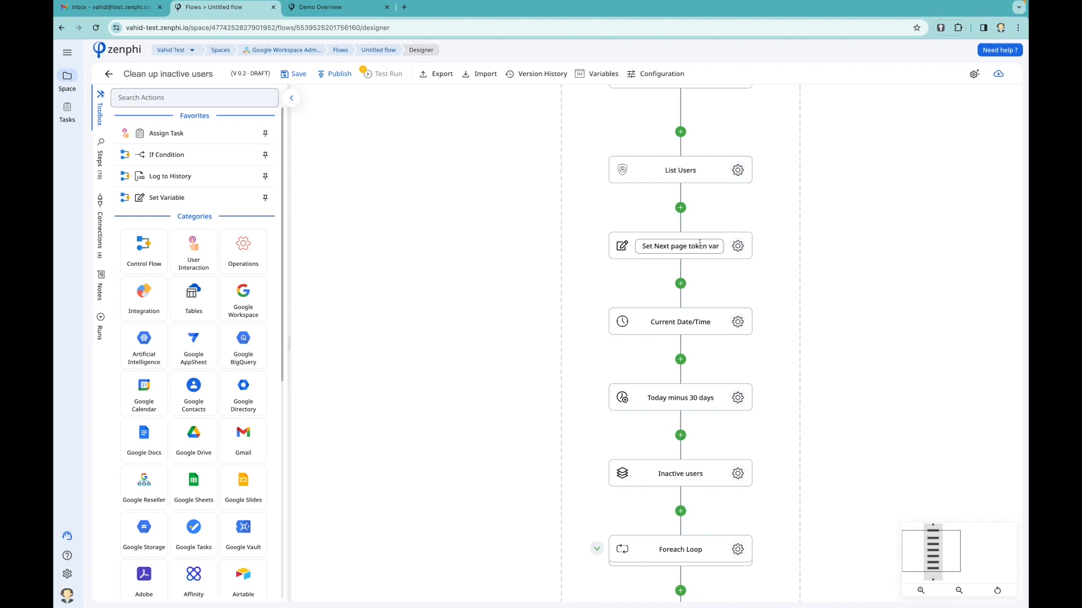
scroll(673, 393, down, 3)
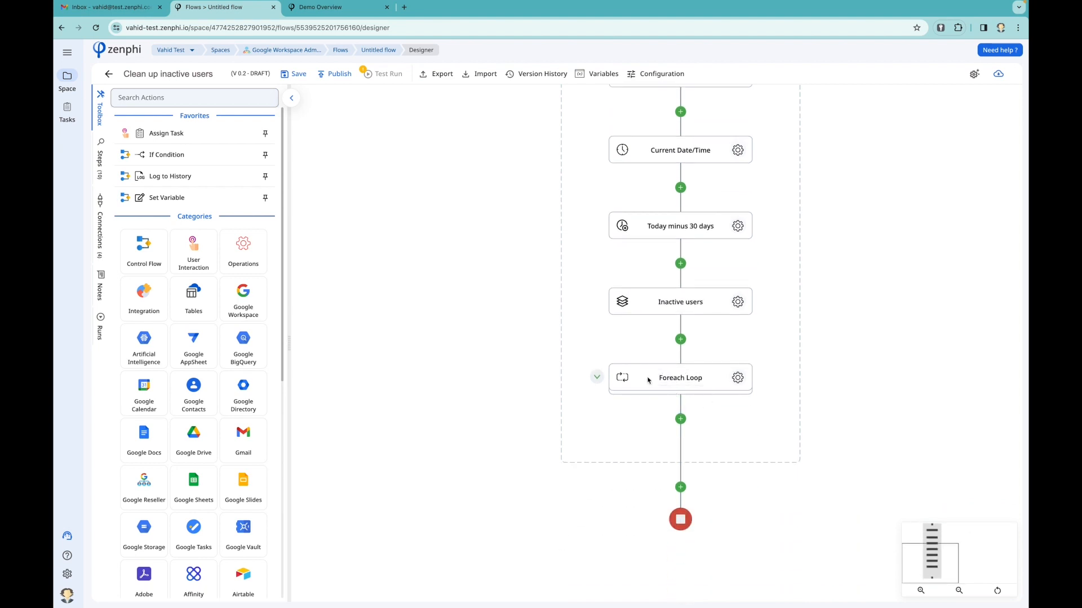
scroll(696, 375, up, 3)
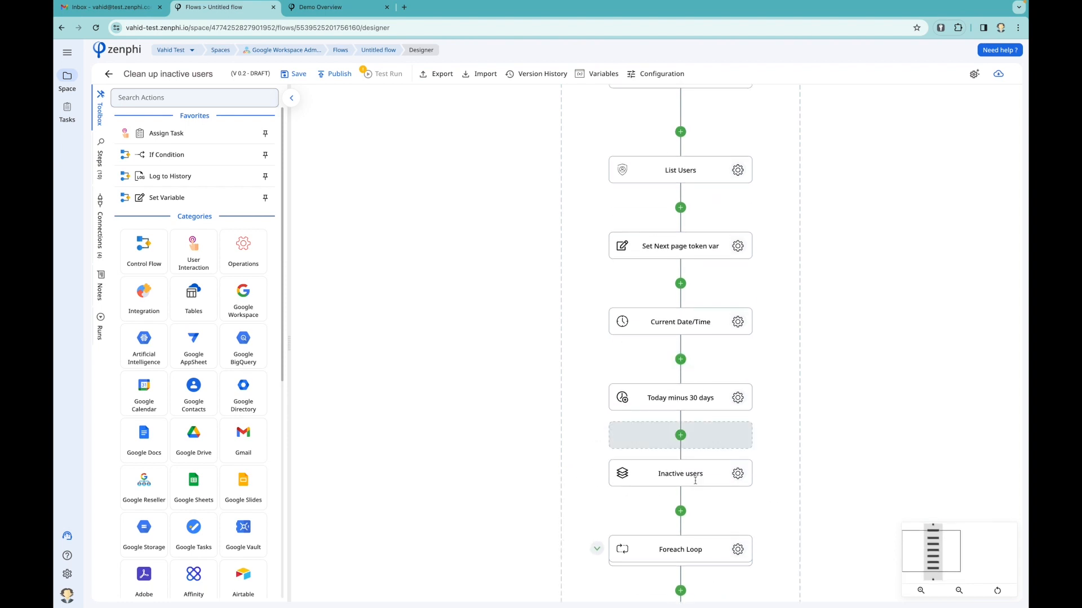
scroll(634, 469, up, 3)
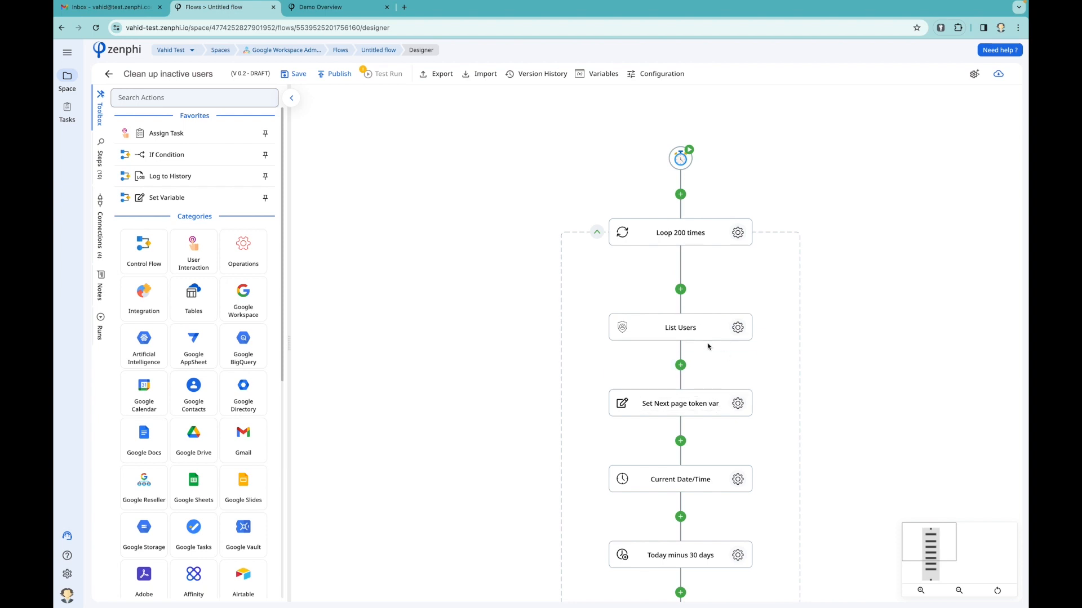
click(737, 327)
scroll(809, 448, down, 1)
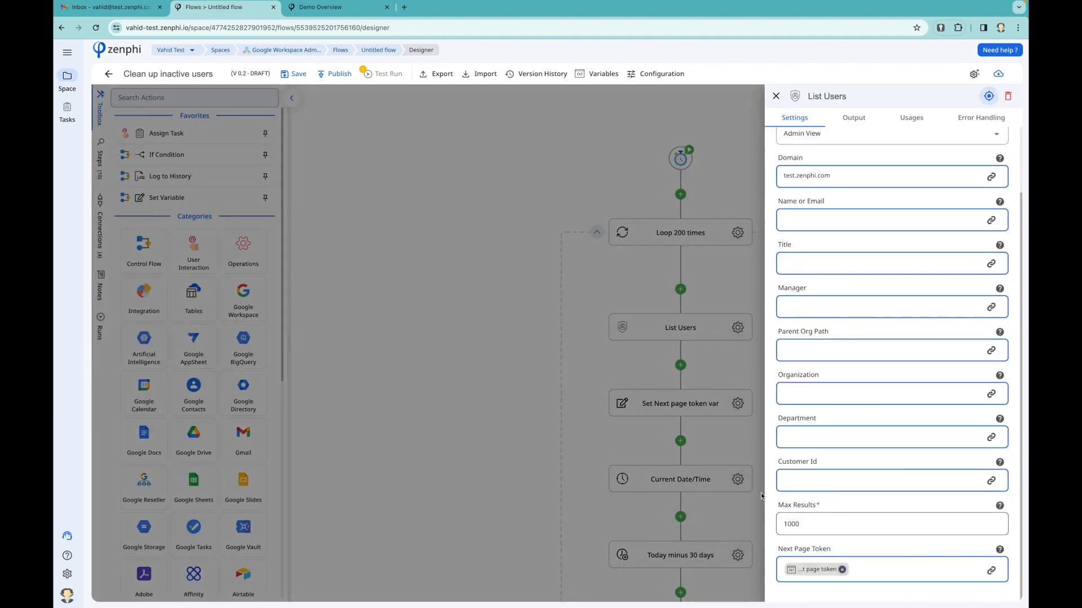
click(698, 340)
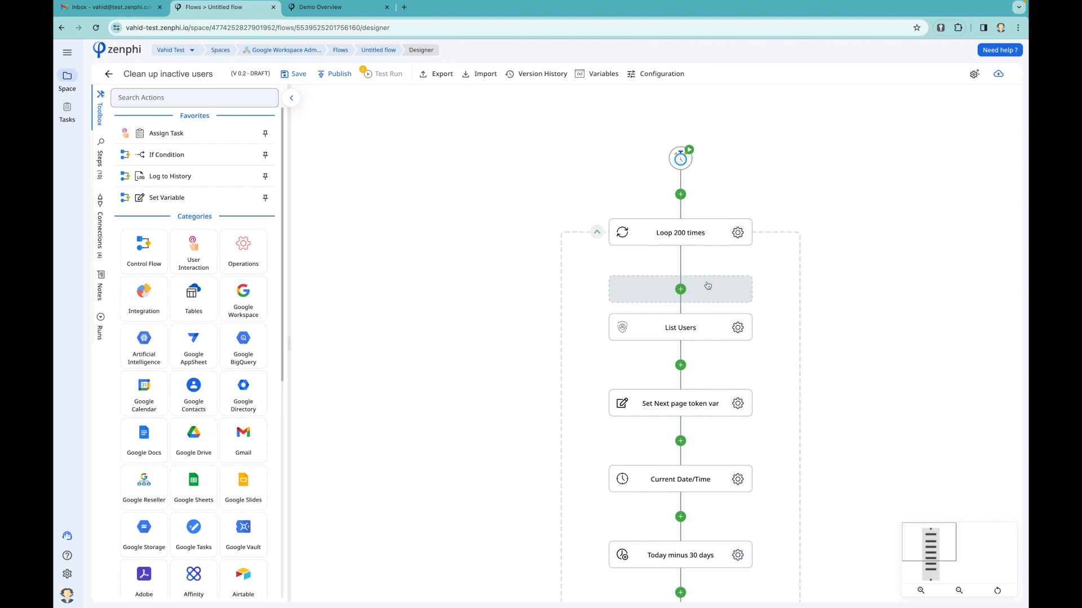
scroll(708, 286, down, 4)
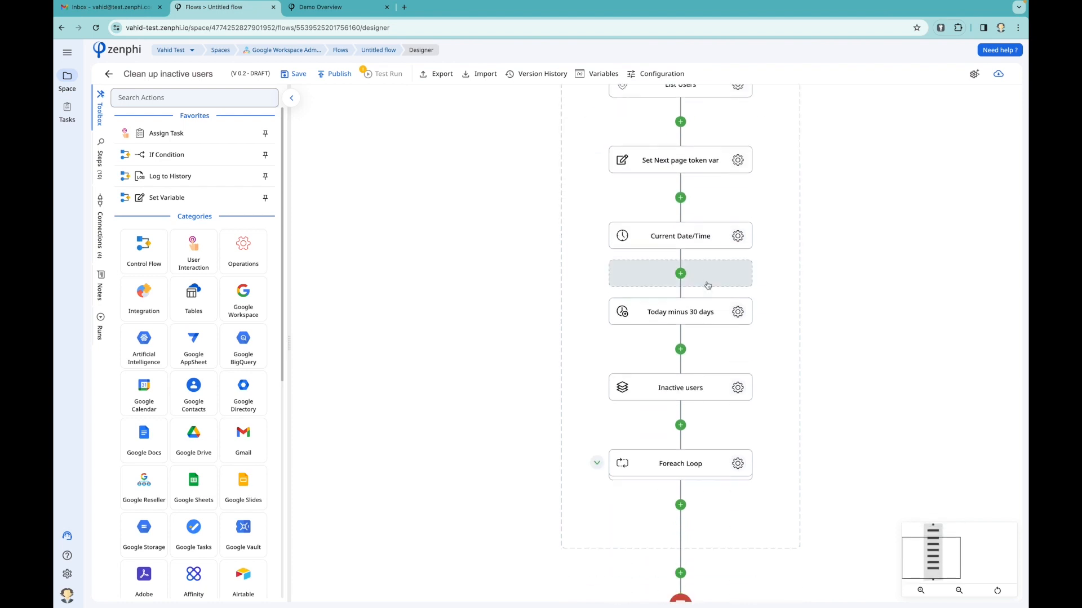
scroll(698, 424, up, 5)
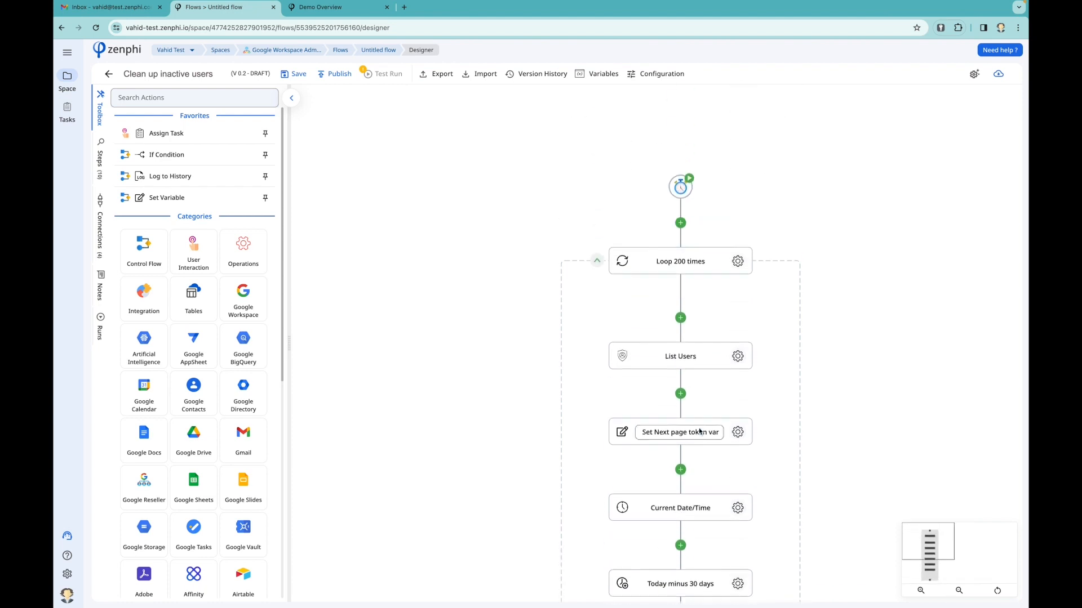
click(661, 371)
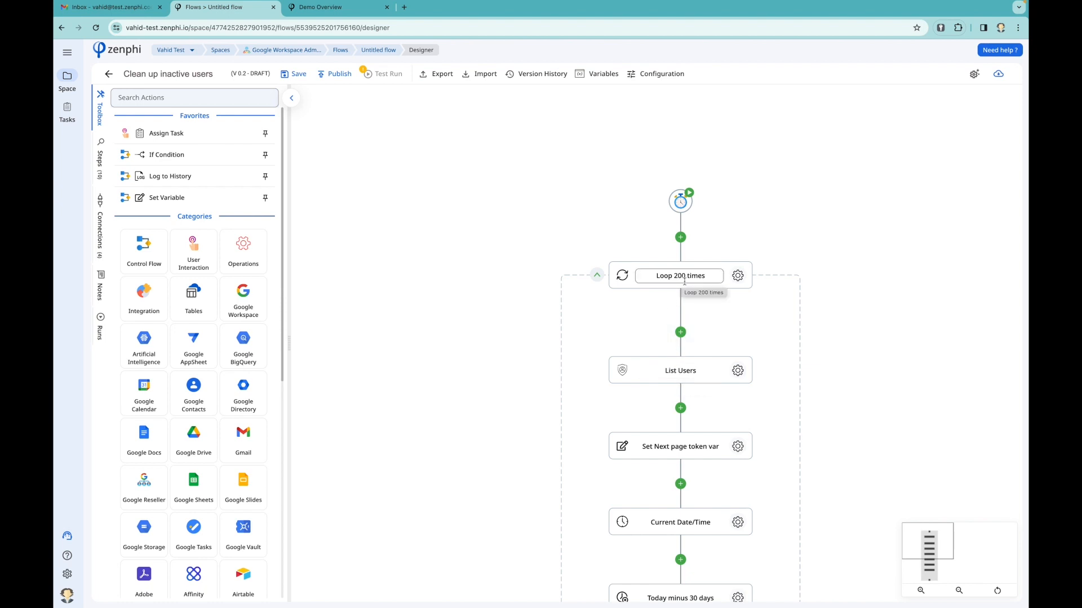
Step: Add an If Condition after the Foreach Loop, inside Loop 200 times, and open its settings
scroll(684, 280, down, 5)
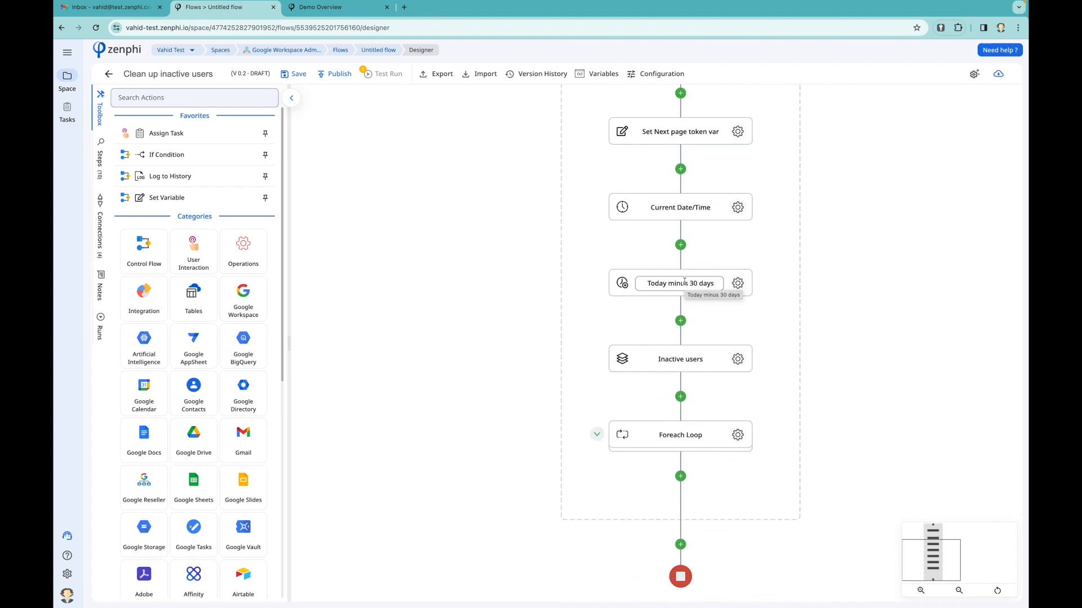
click(680, 476)
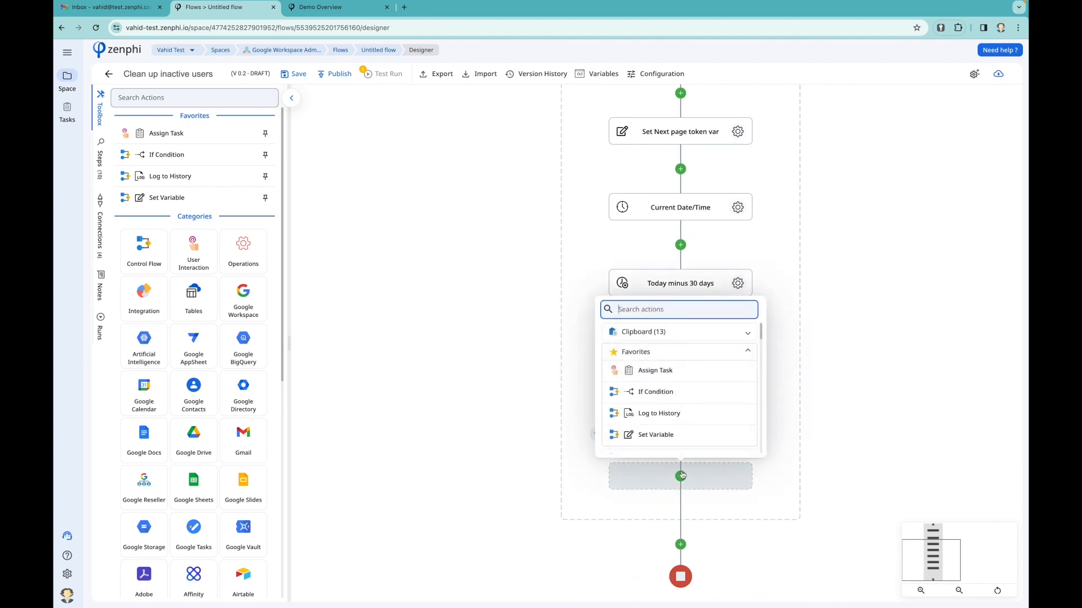
click(655, 392)
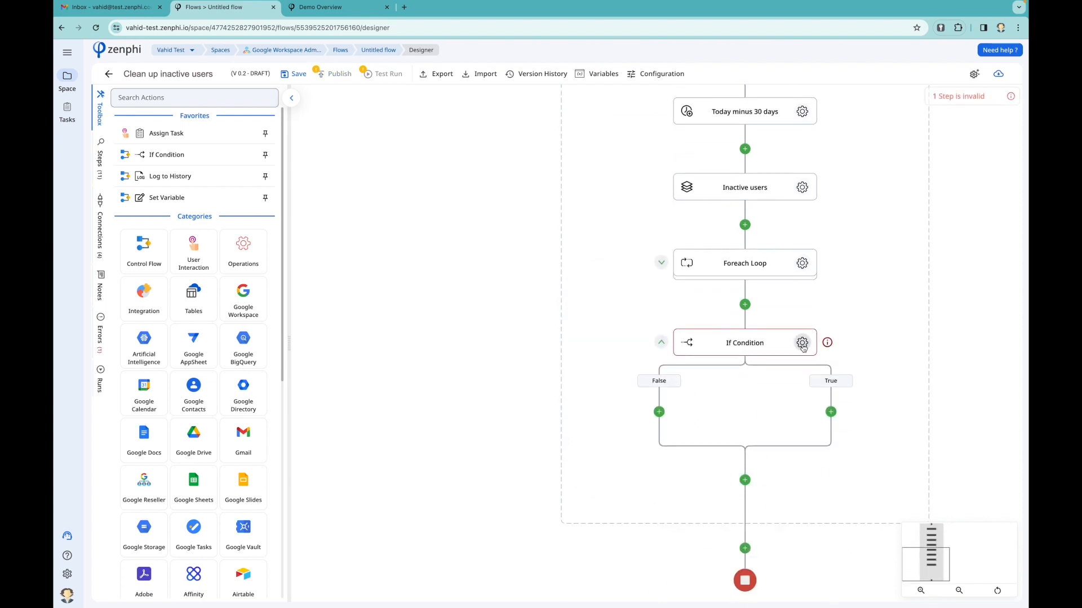
click(802, 343)
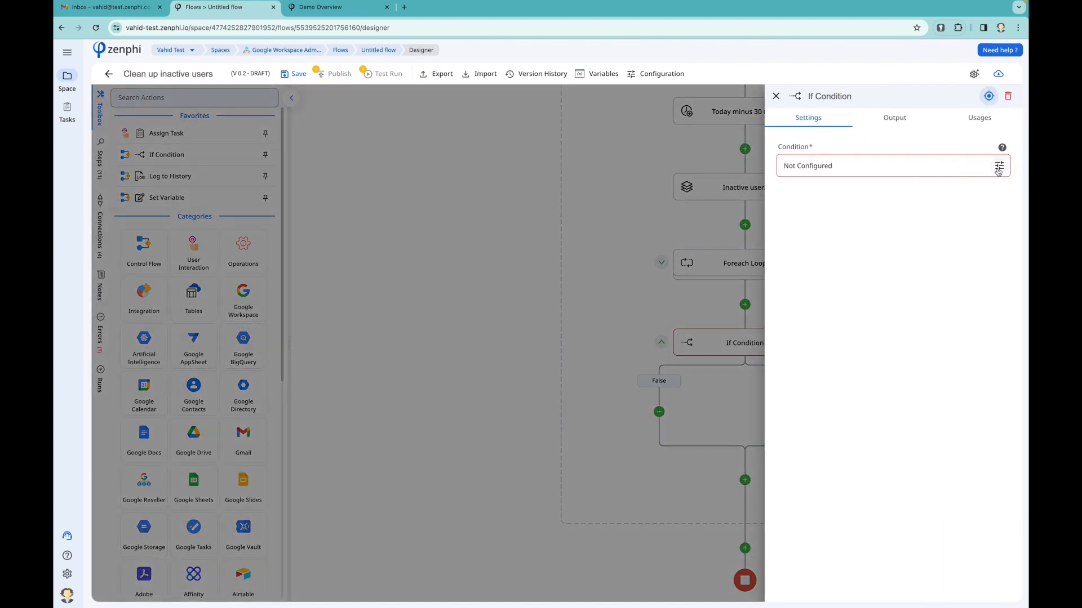
Step: Set the If Condition to follow the True branch when the Next page token variable Is Null
click(999, 165)
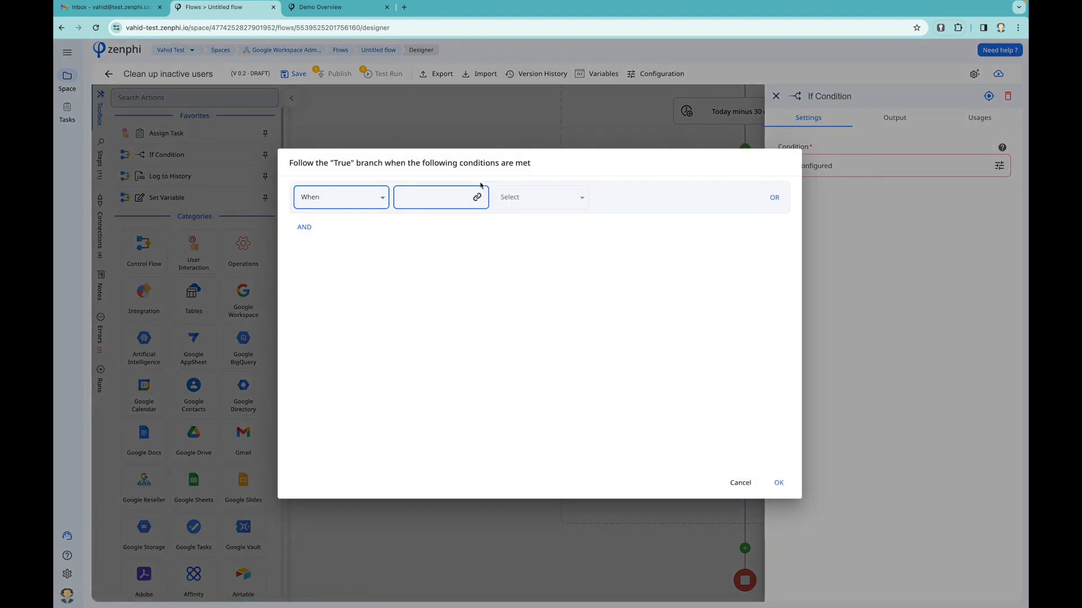
click(476, 197)
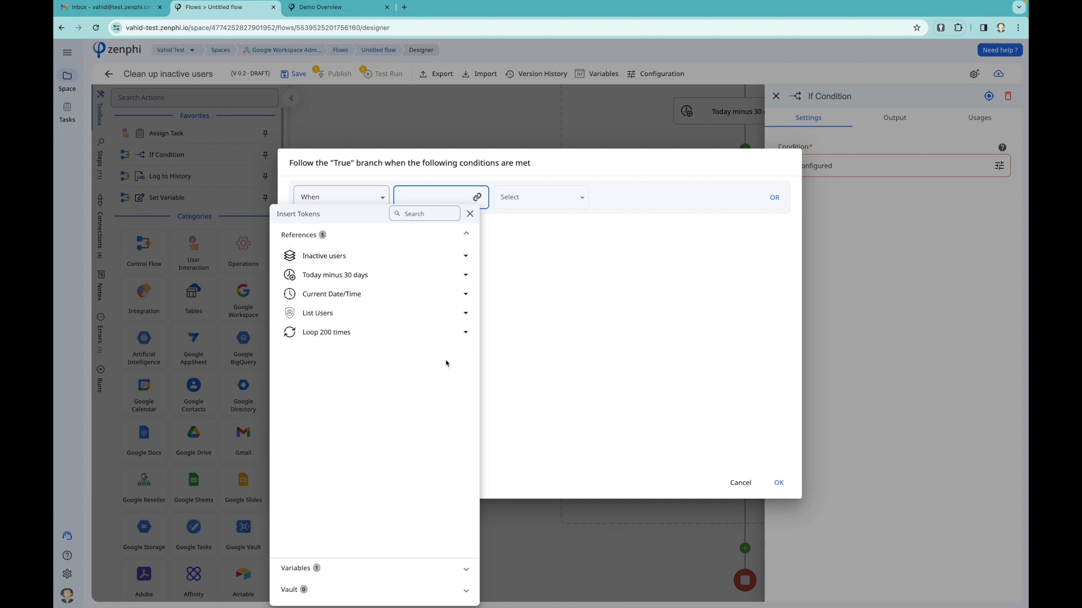
click(461, 569)
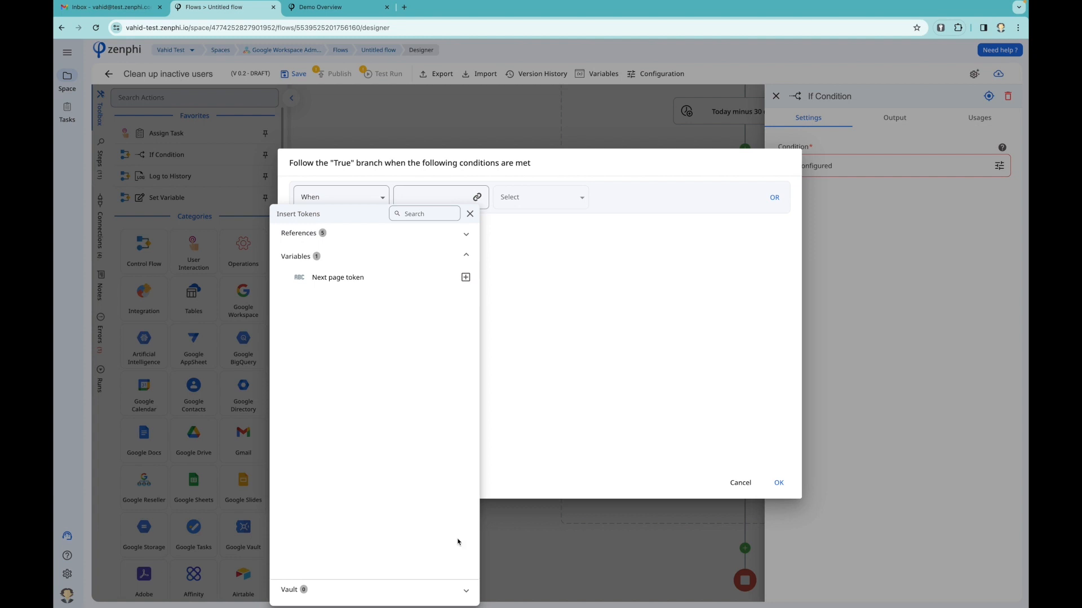
click(465, 278)
click(541, 217)
click(540, 204)
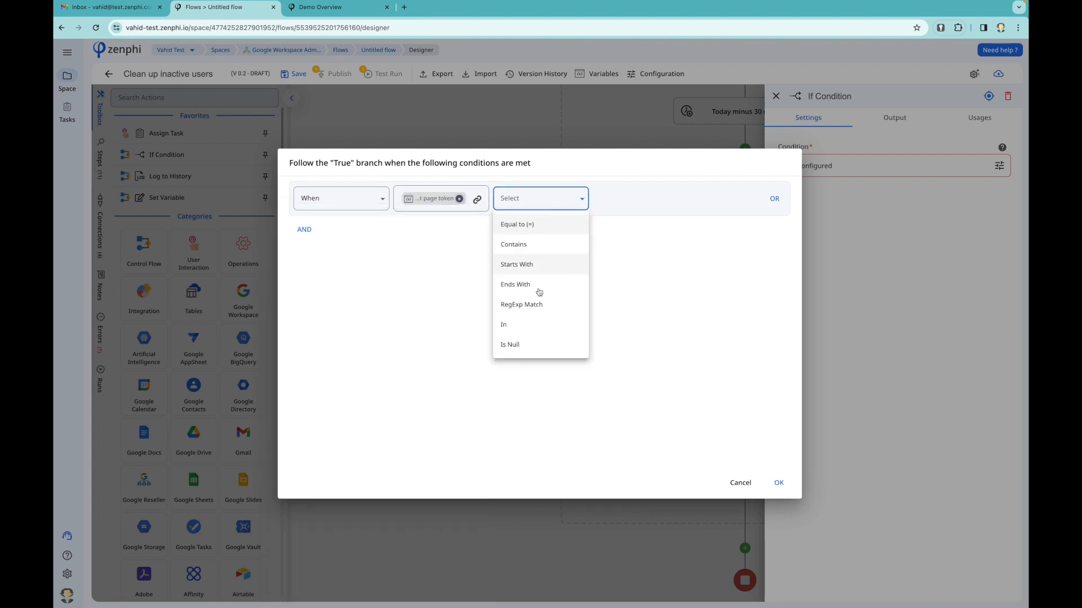
click(529, 346)
click(776, 483)
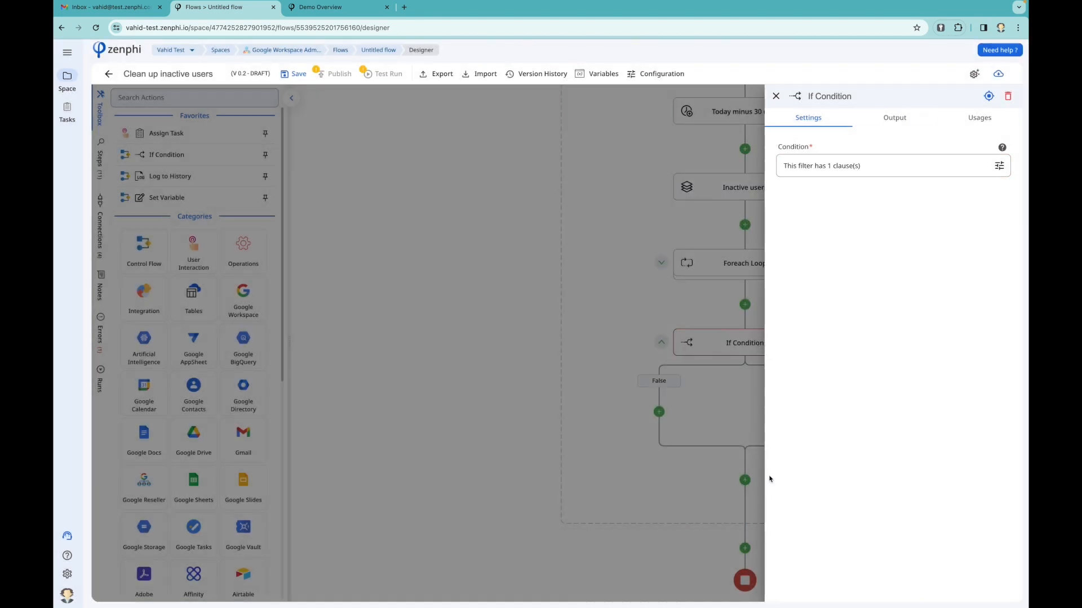
Step: Rename the If Condition as Next page token is empty and close its settings
triple_click(849, 97)
text(Next page token is empty)
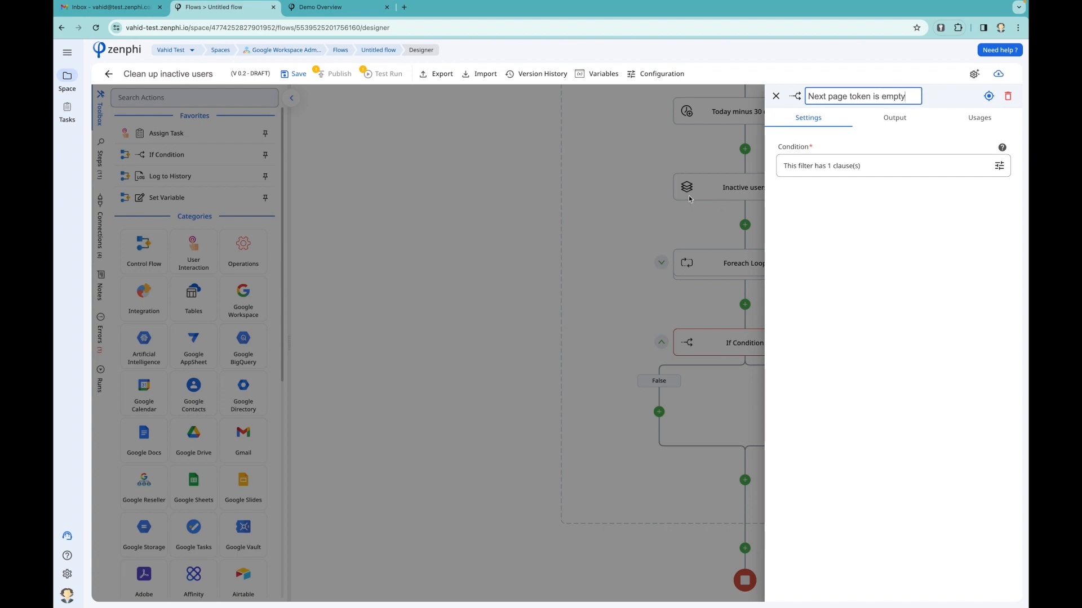
click(634, 207)
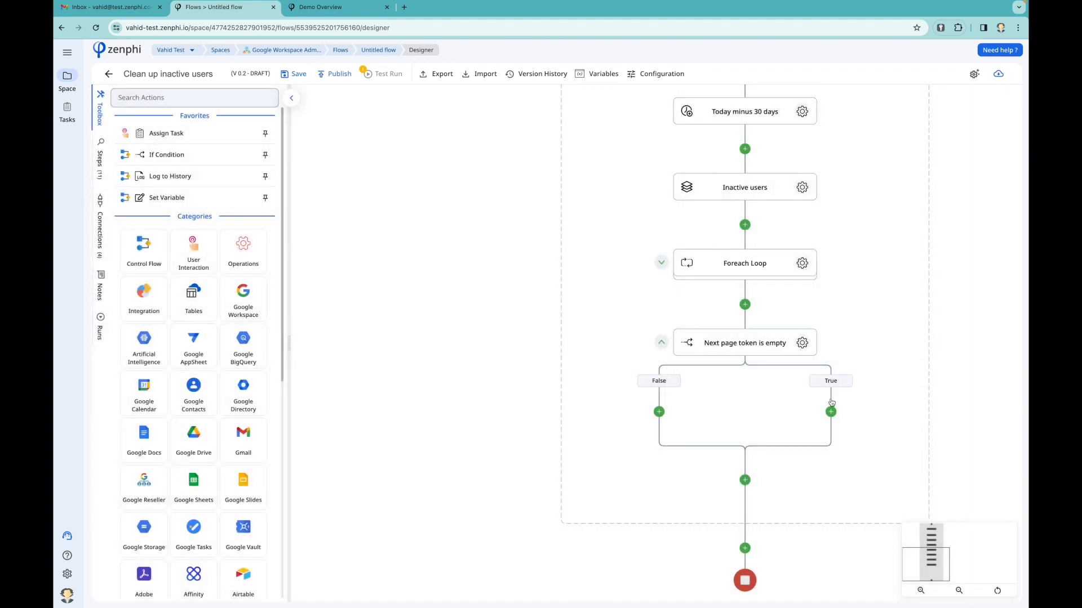
Step: Add a Break Loop action in the True branch of Next page token is empty and set its loop to Loop 200 times
click(830, 411)
text(break)
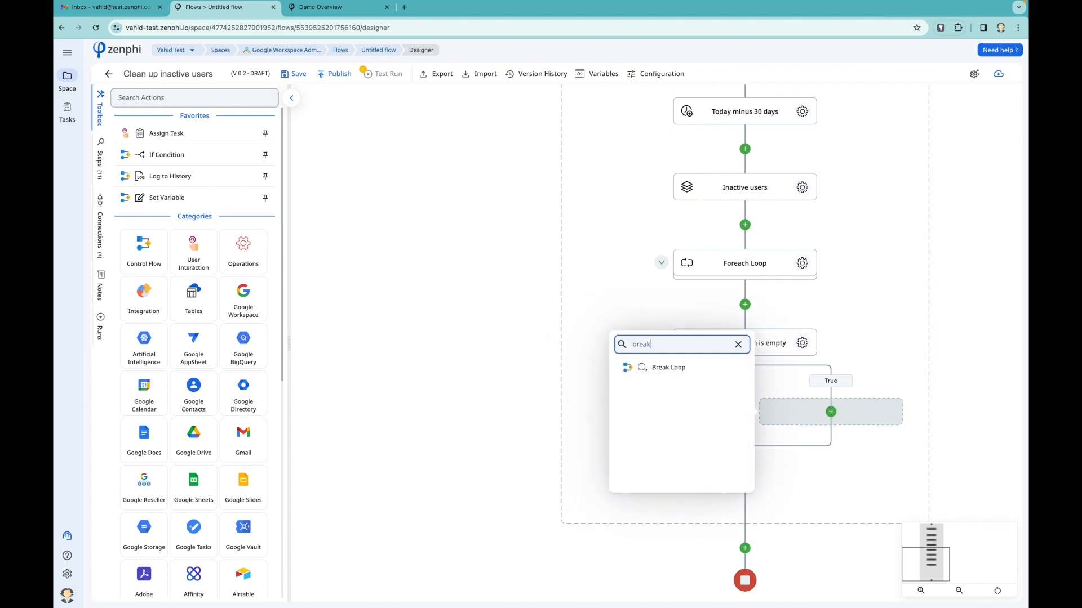
click(707, 370)
click(887, 449)
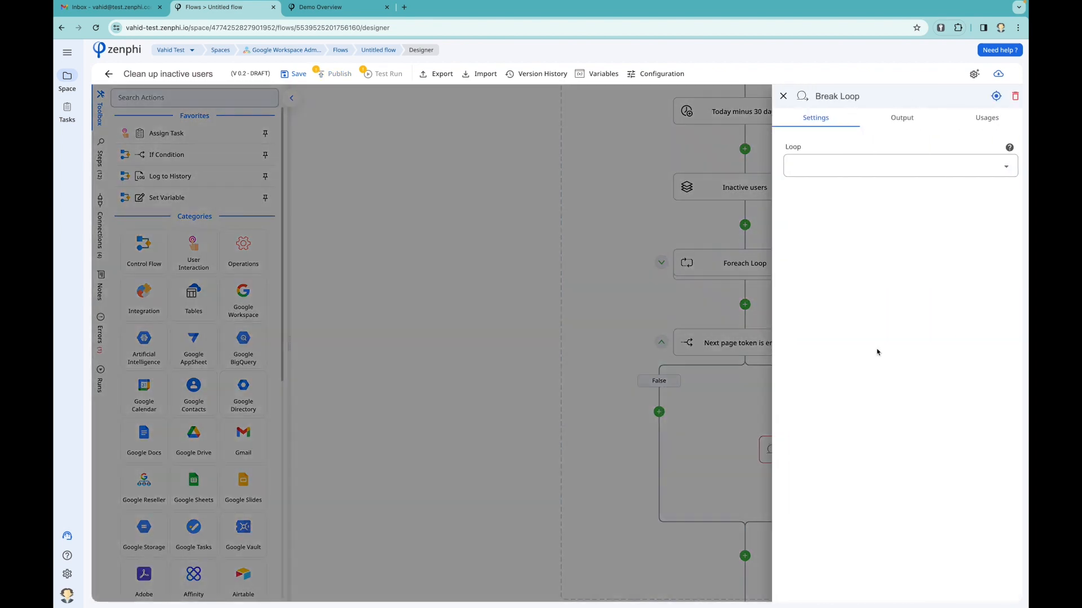
click(884, 173)
click(855, 190)
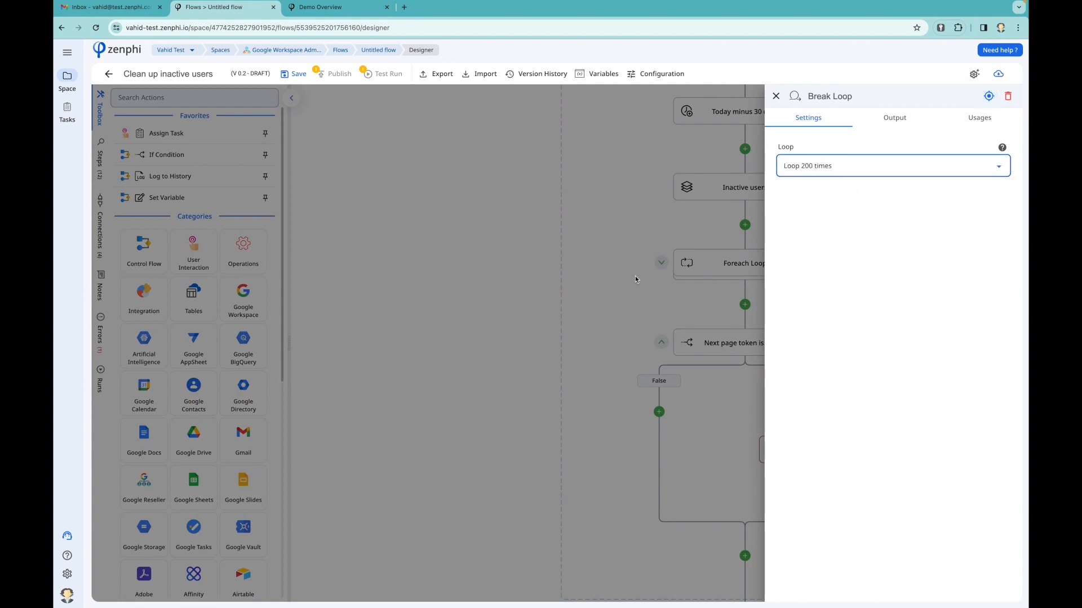
click(635, 278)
Step: Review the step sequence inside Loop 200 times and the Max Results and Next Page Token settings of List Users
drag(635, 278, 531, 279)
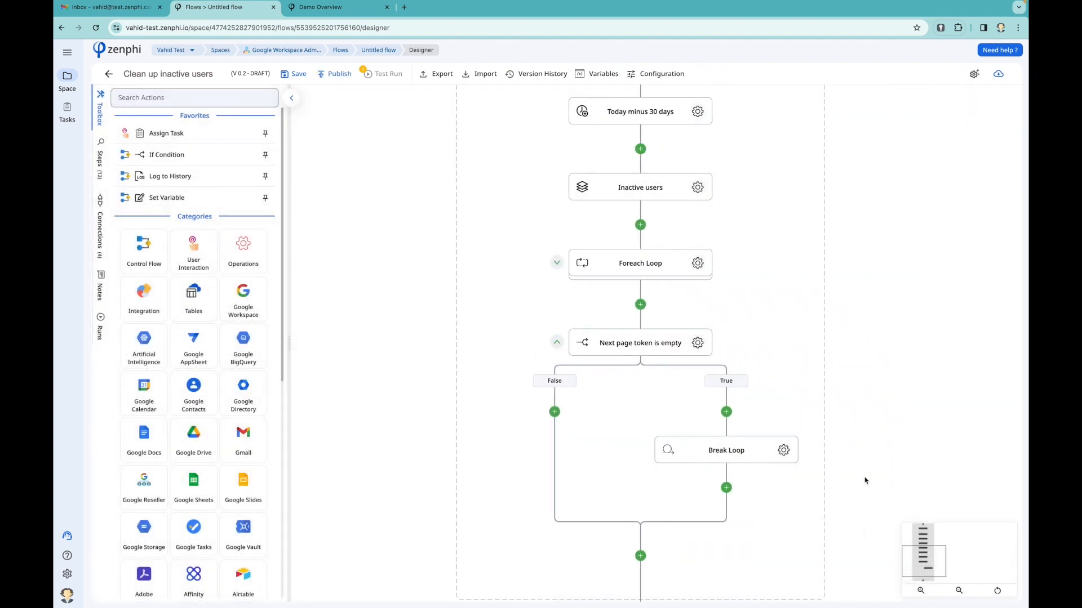
click(959, 590)
click(959, 591)
click(959, 590)
click(958, 590)
click(959, 590)
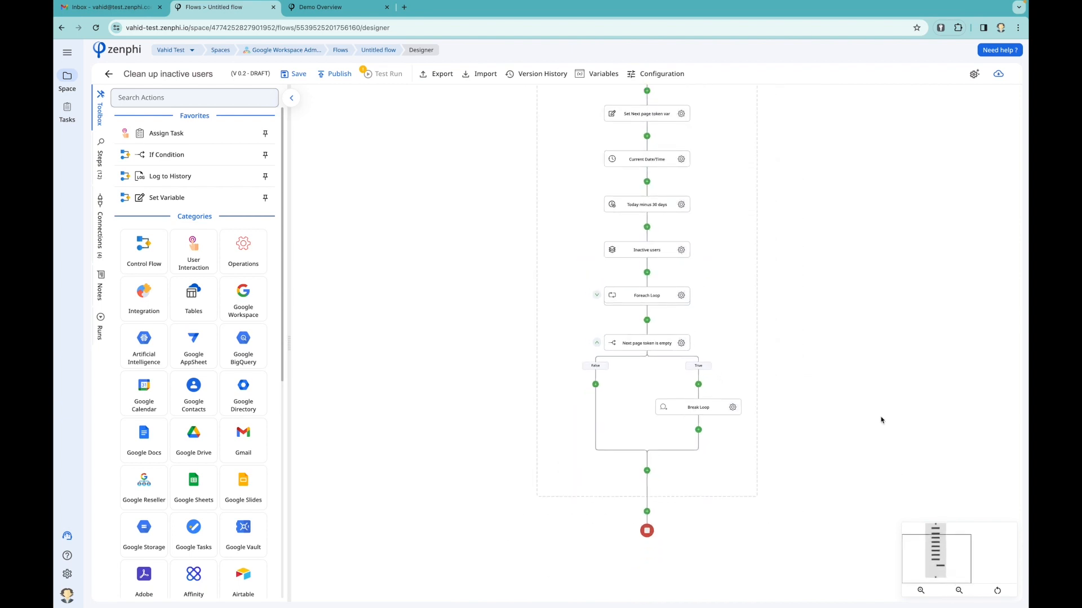
click(935, 536)
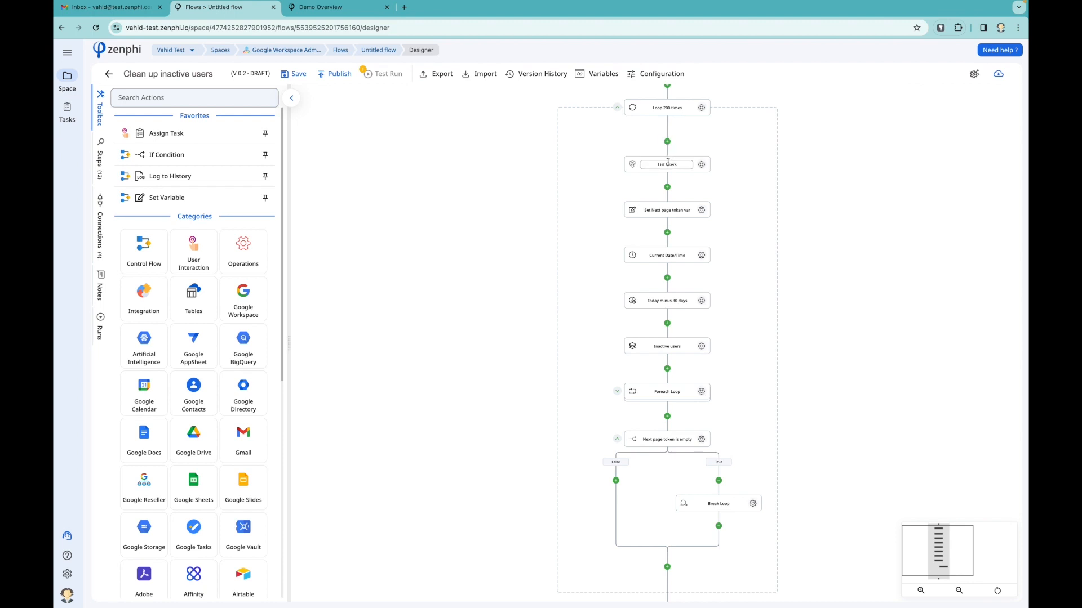
click(701, 165)
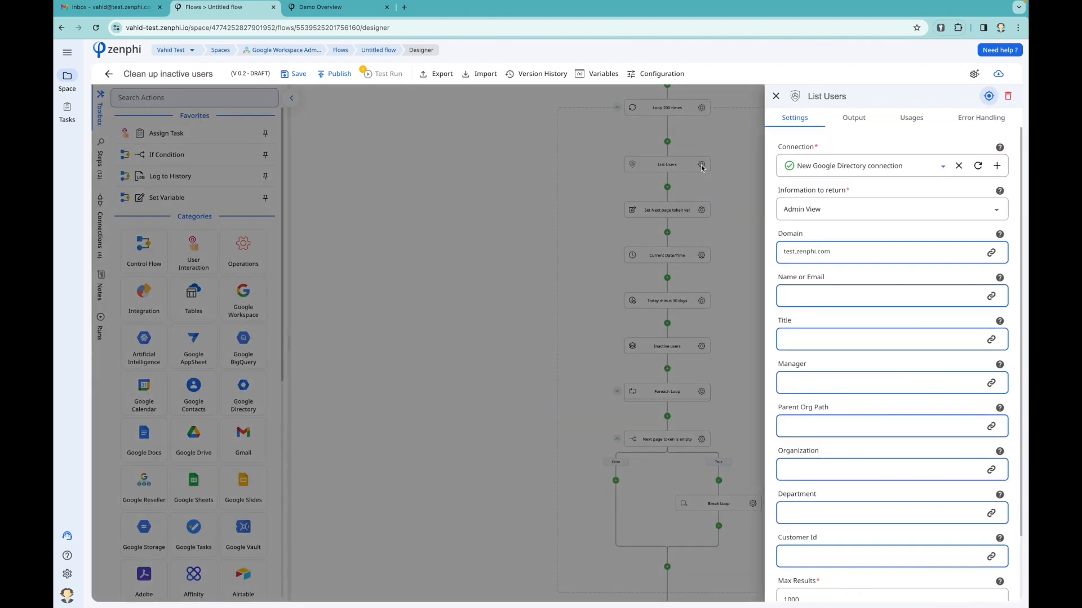
scroll(794, 337, down, 2)
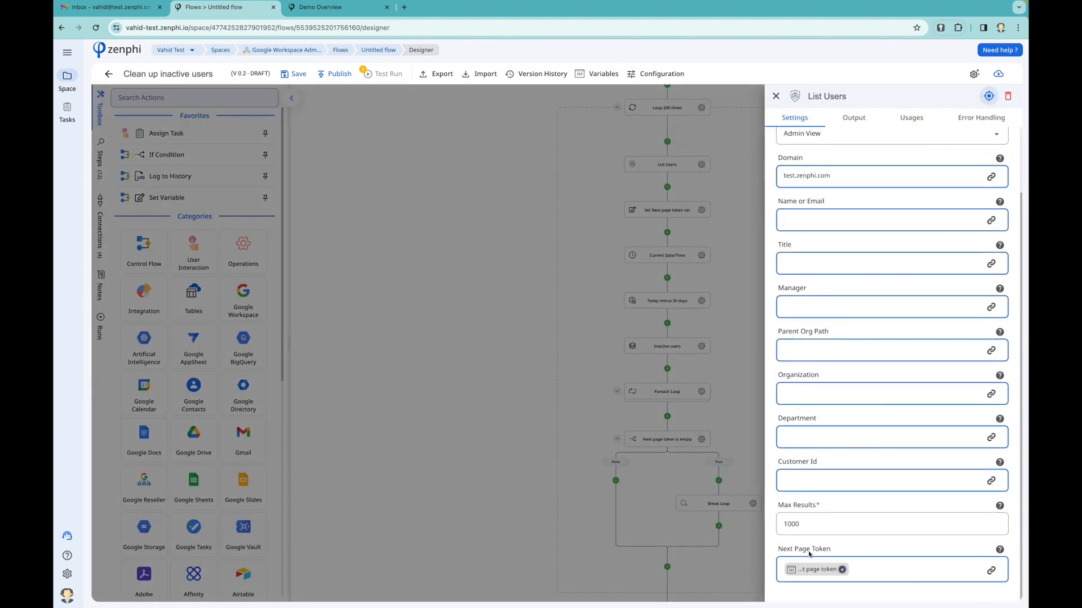
mouse_move(816, 571)
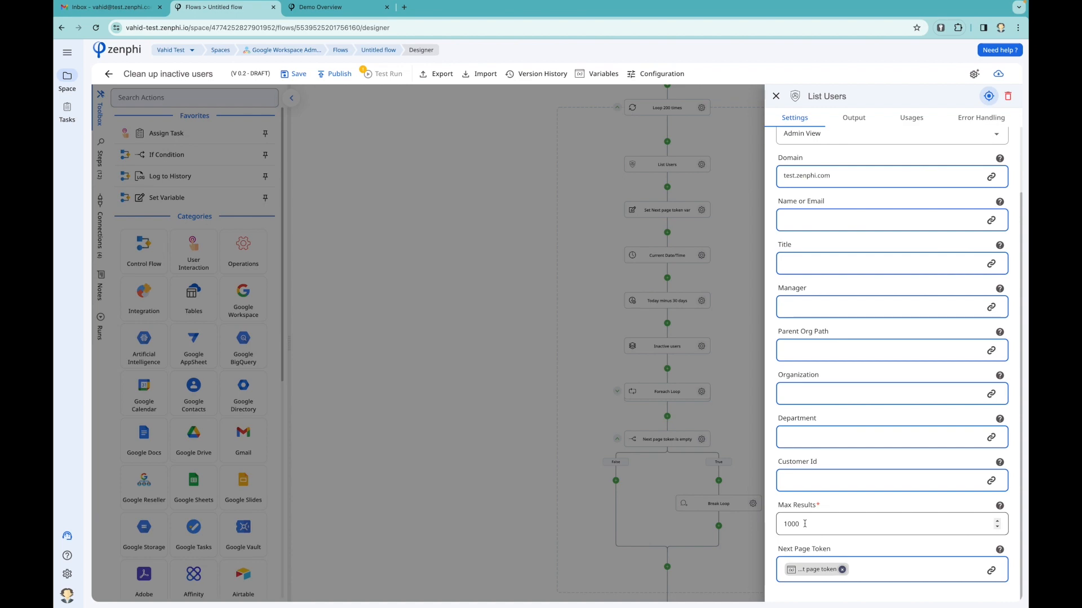
click(715, 244)
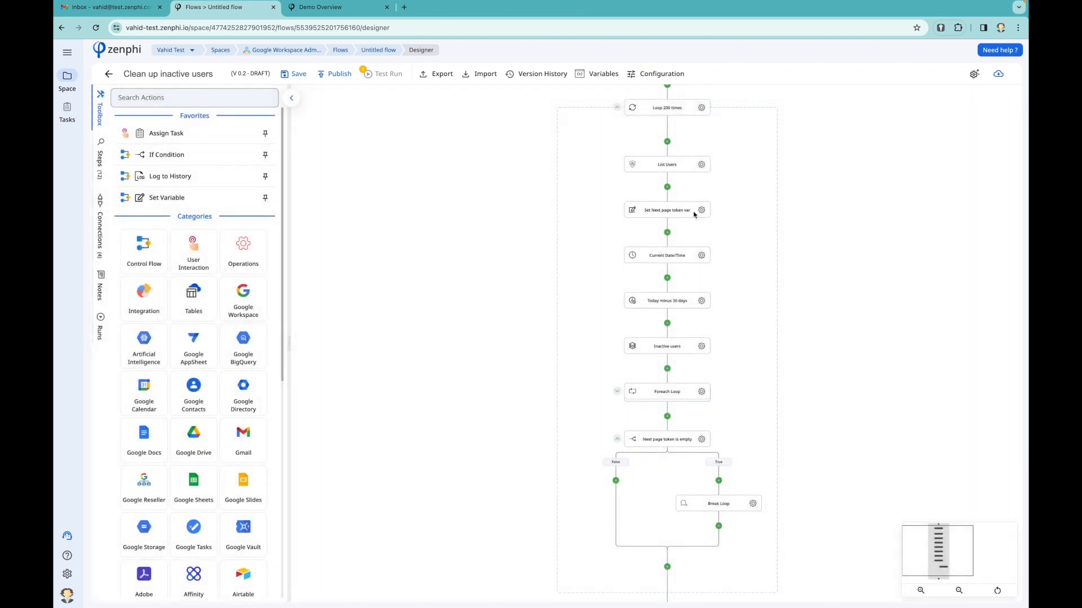
Step: Examine the Next Page Token output of List Users and the matching Next Page Token field in its settings
click(701, 165)
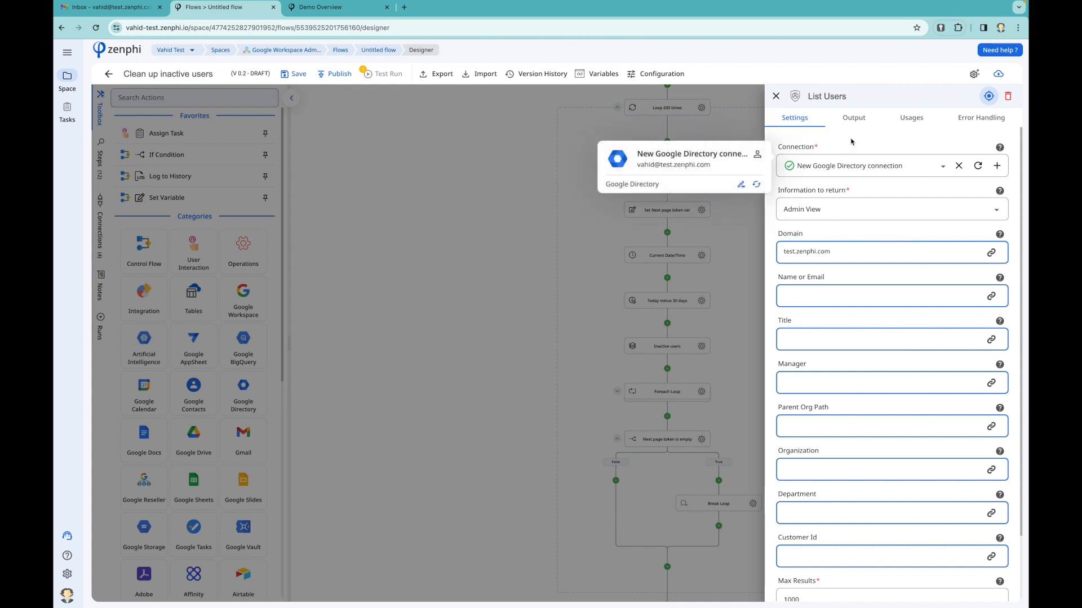
click(854, 118)
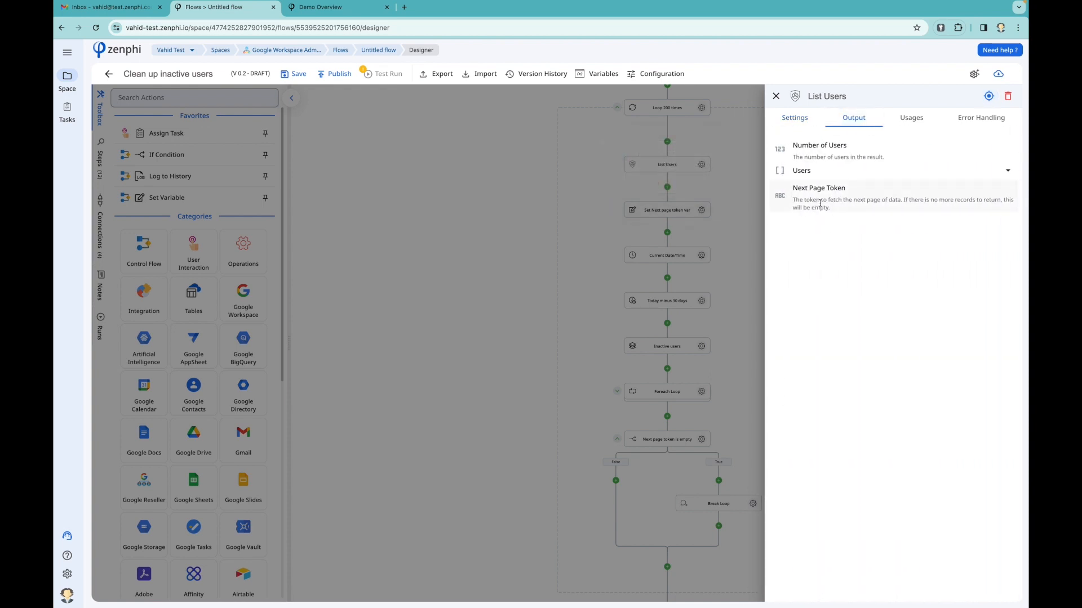
click(699, 179)
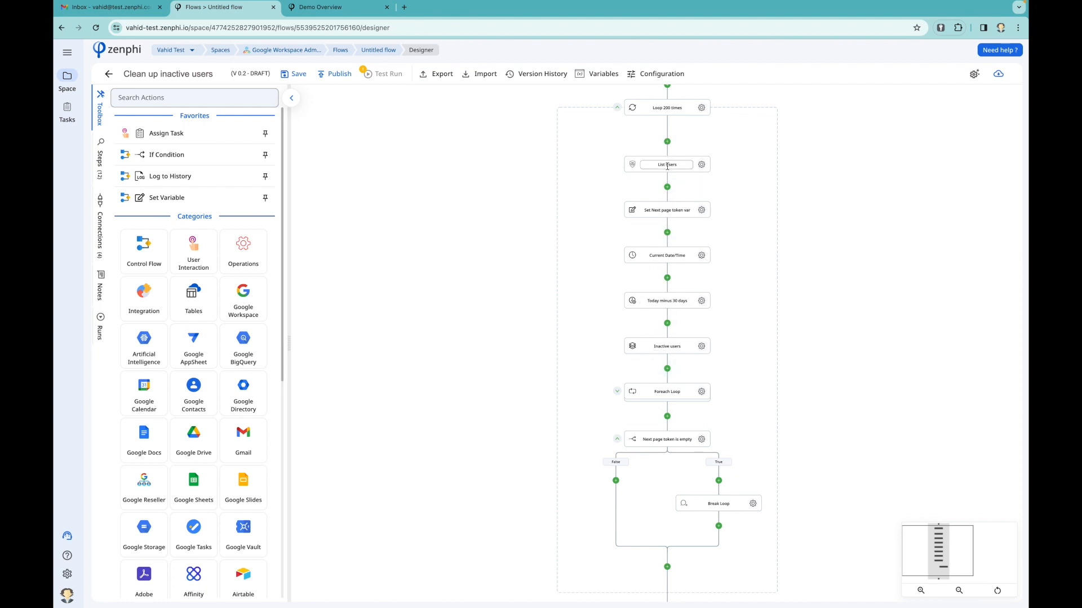
click(701, 168)
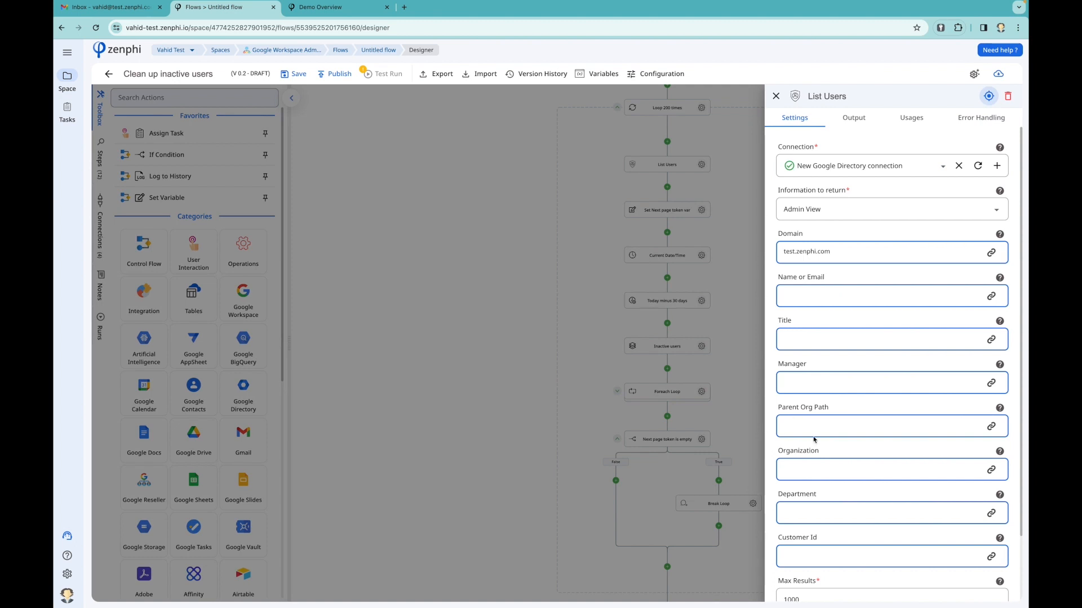
scroll(816, 518, down, 3)
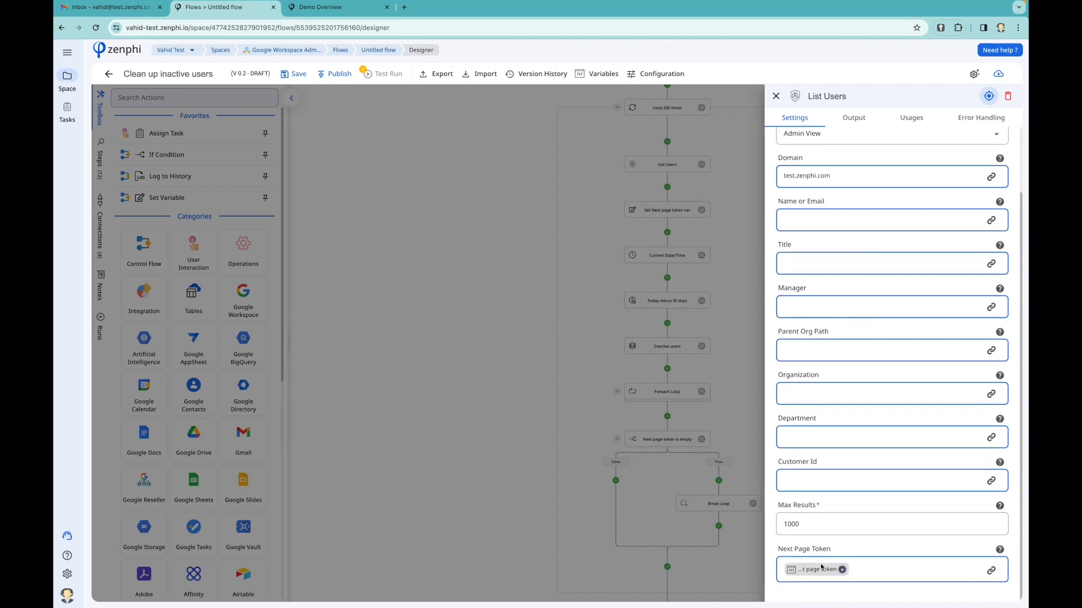
click(724, 384)
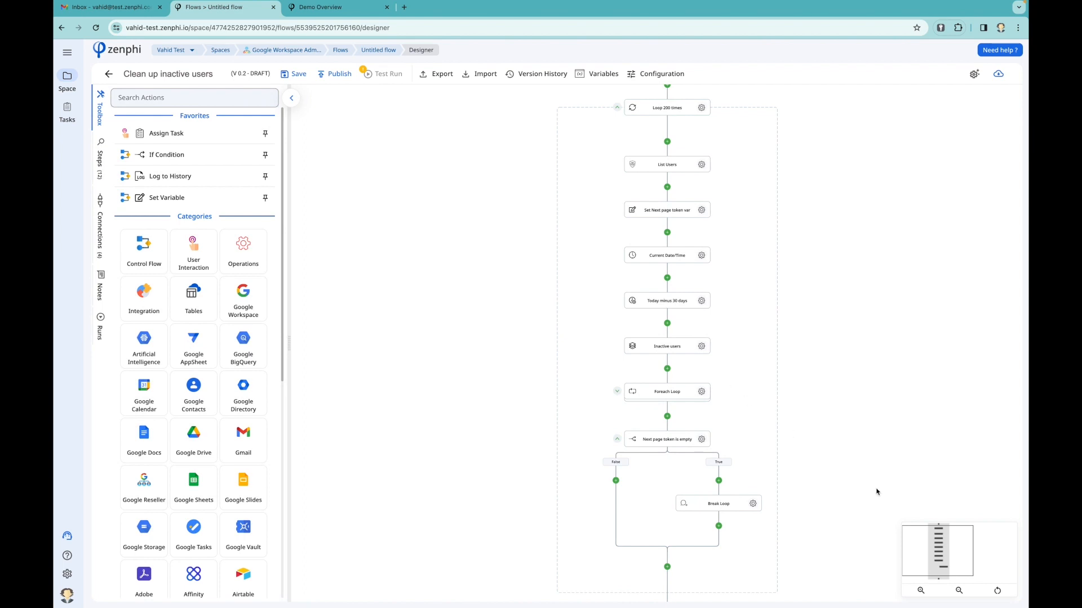
Step: Examine the processing steps that follow Set Next page token var, from Current Date/Time to Foreach Loop
click(920, 591)
click(920, 591)
click(921, 591)
click(921, 591)
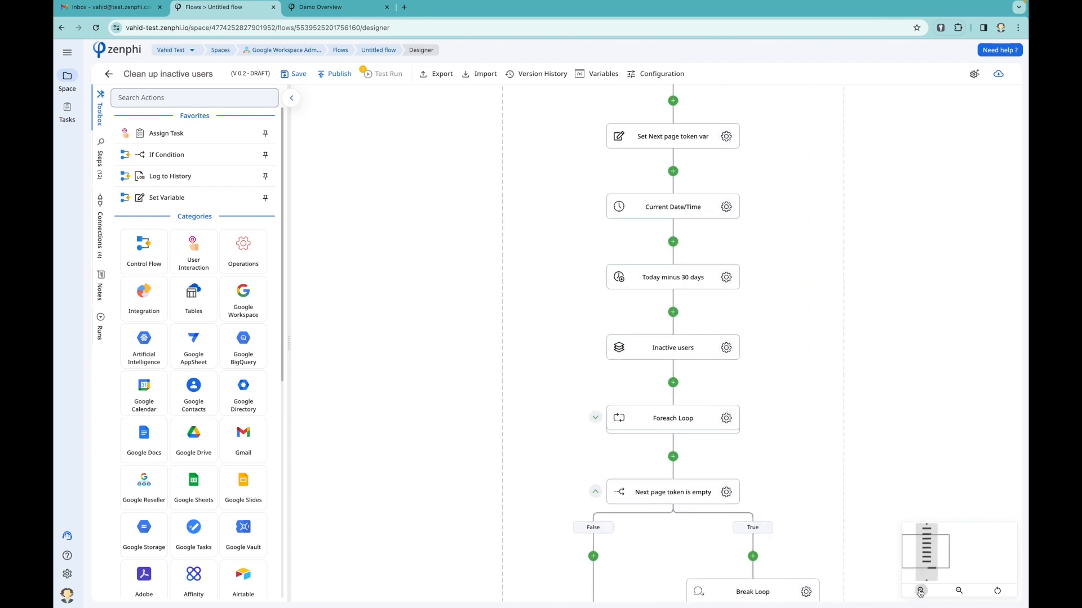
click(927, 542)
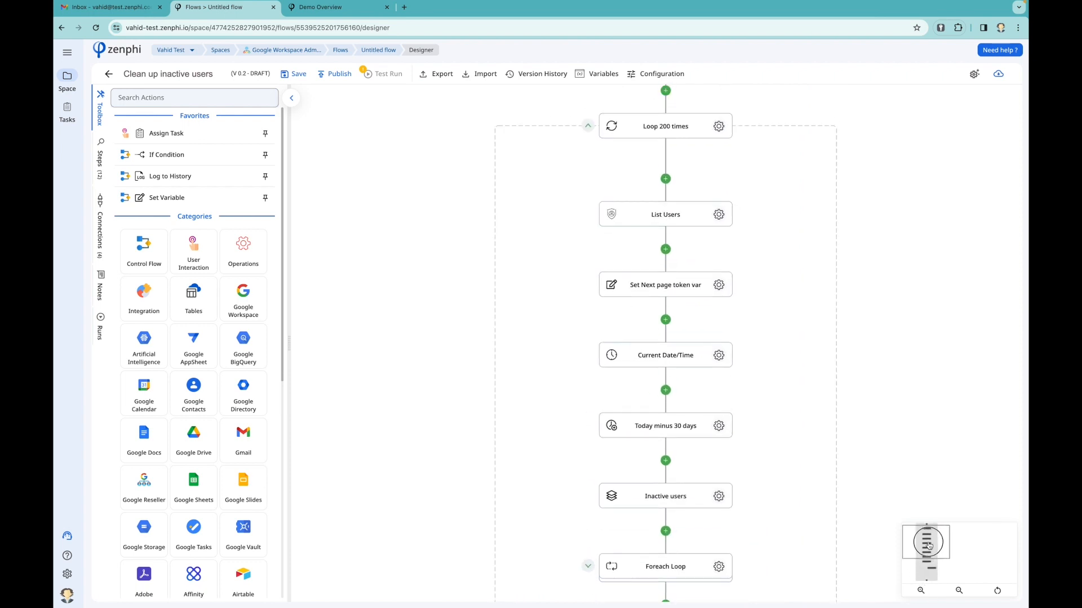
click(921, 591)
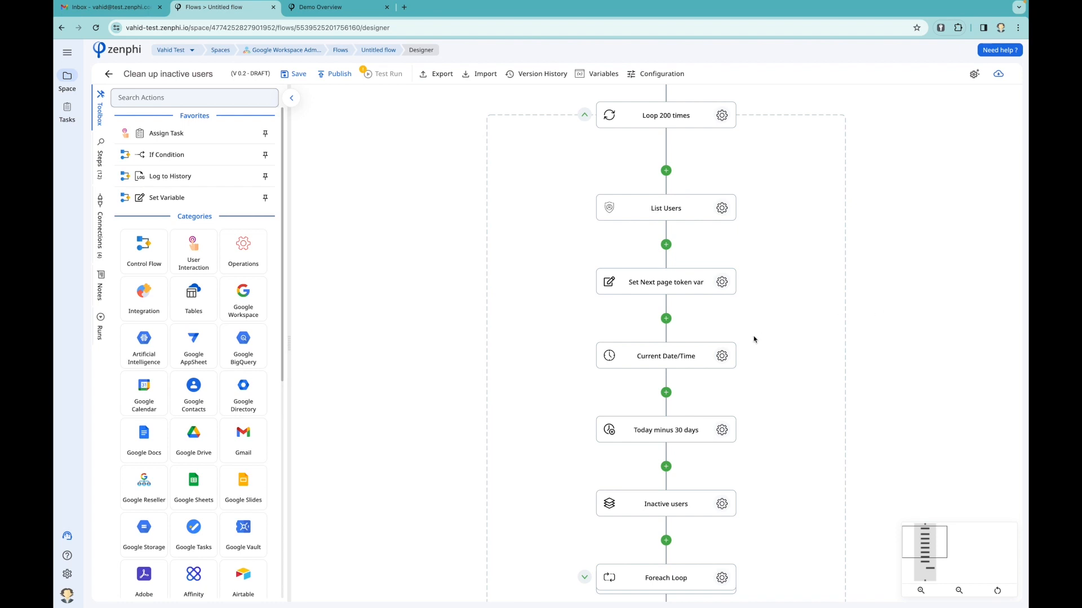
scroll(754, 339, down, 1)
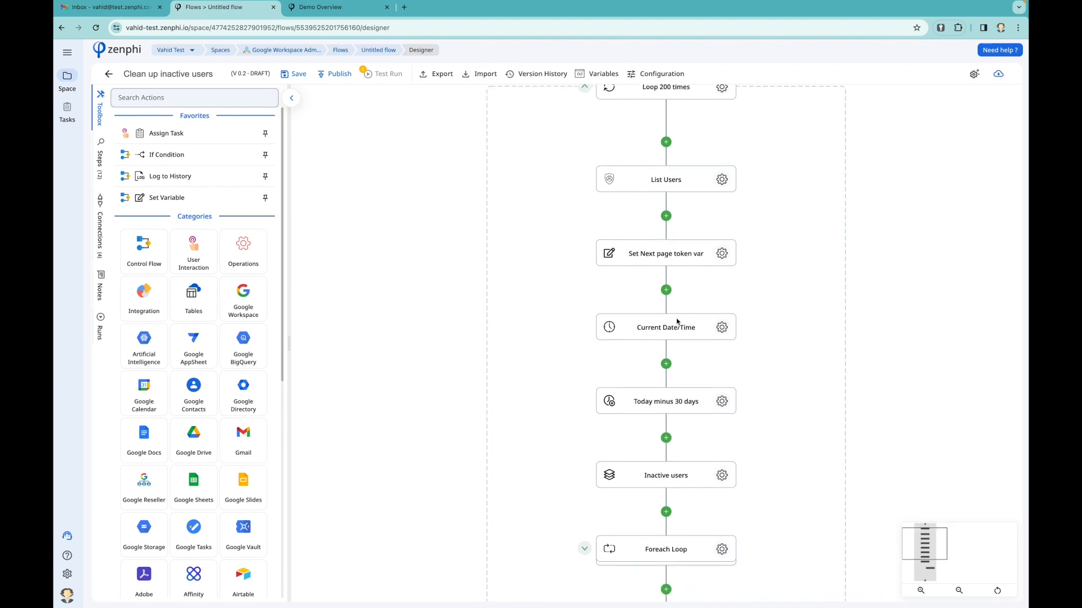
drag(677, 322, 687, 390)
drag(714, 483, 712, 443)
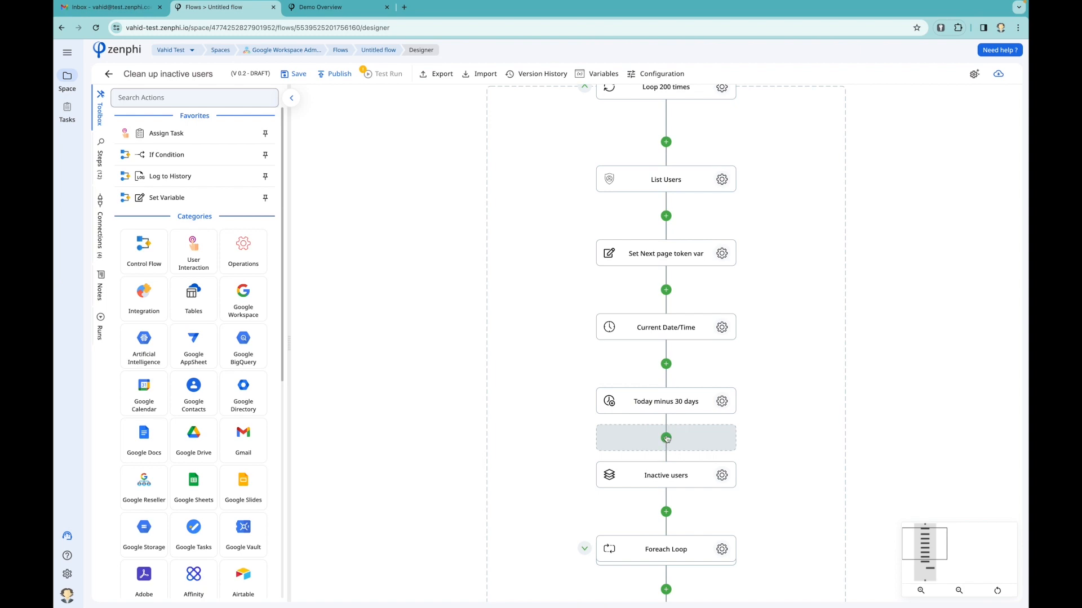
Step: Delete the Current Date/Time and Today minus 30 days steps from Loop 200 times
right_click(707, 324)
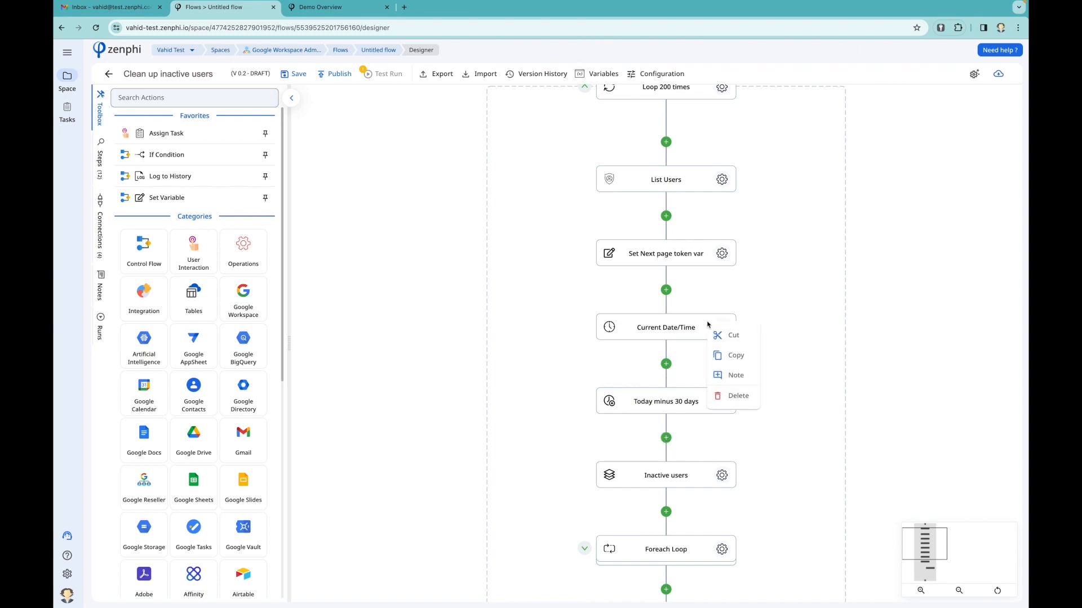
click(735, 396)
click(762, 355)
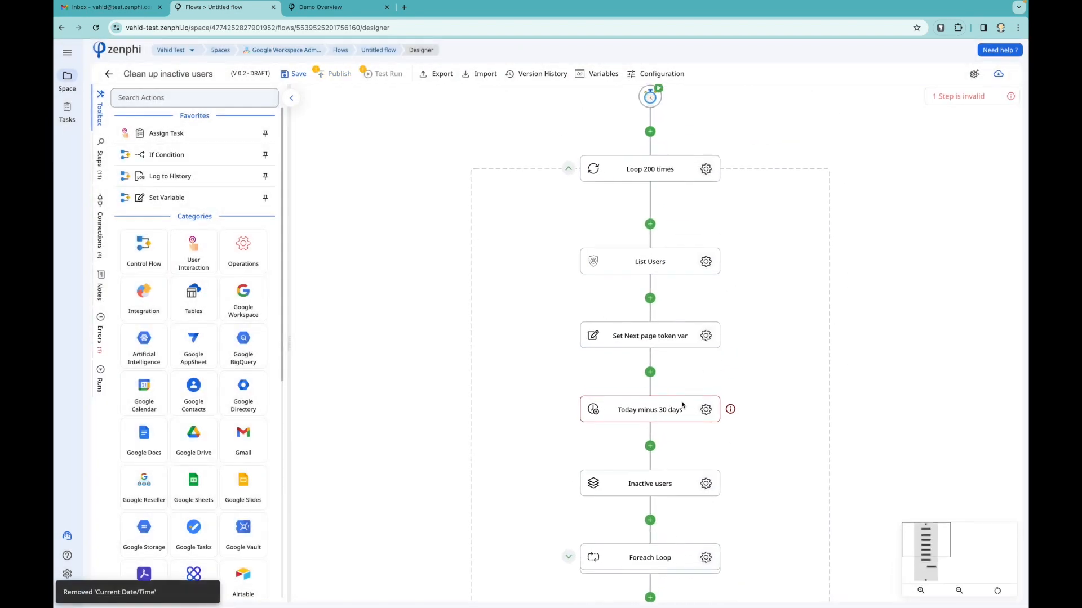
right_click(682, 406)
click(718, 477)
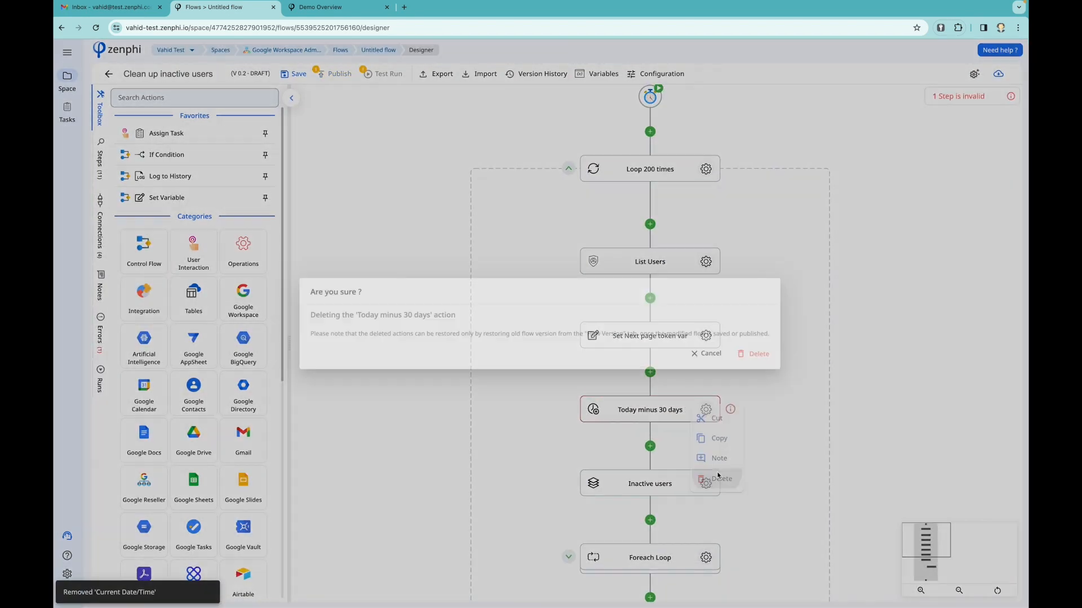
click(756, 356)
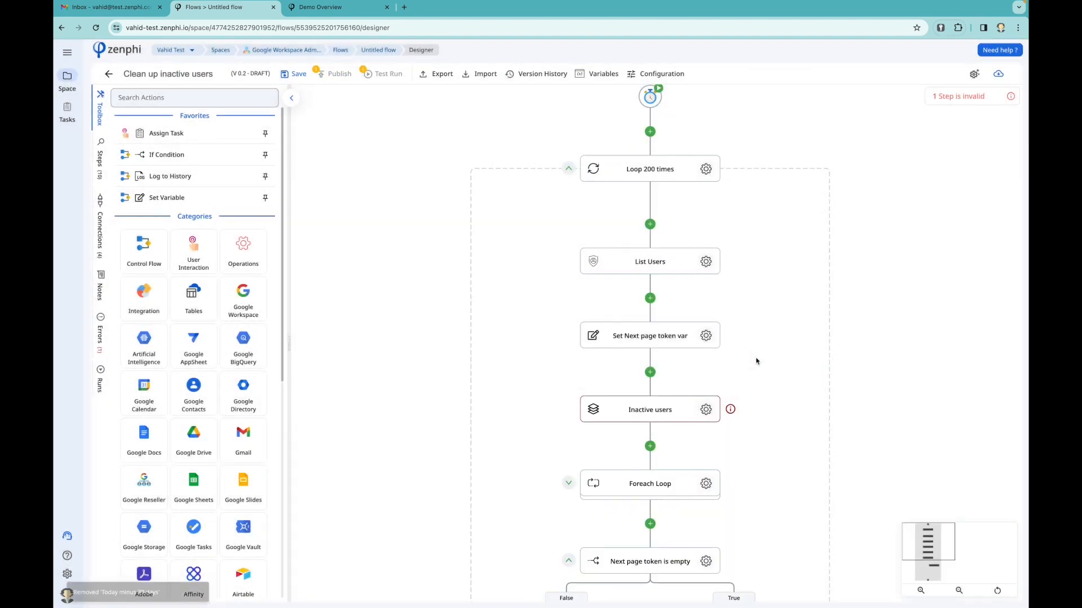
Step: Delete the Inactive users and Foreach Loop steps from Loop 200 times
right_click(688, 404)
click(714, 473)
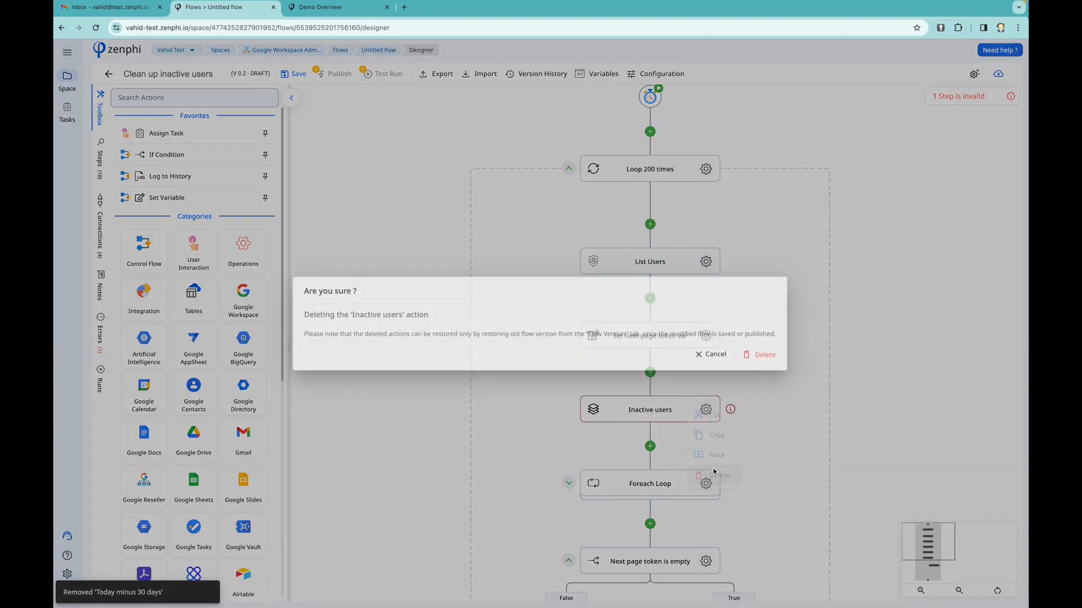
click(758, 358)
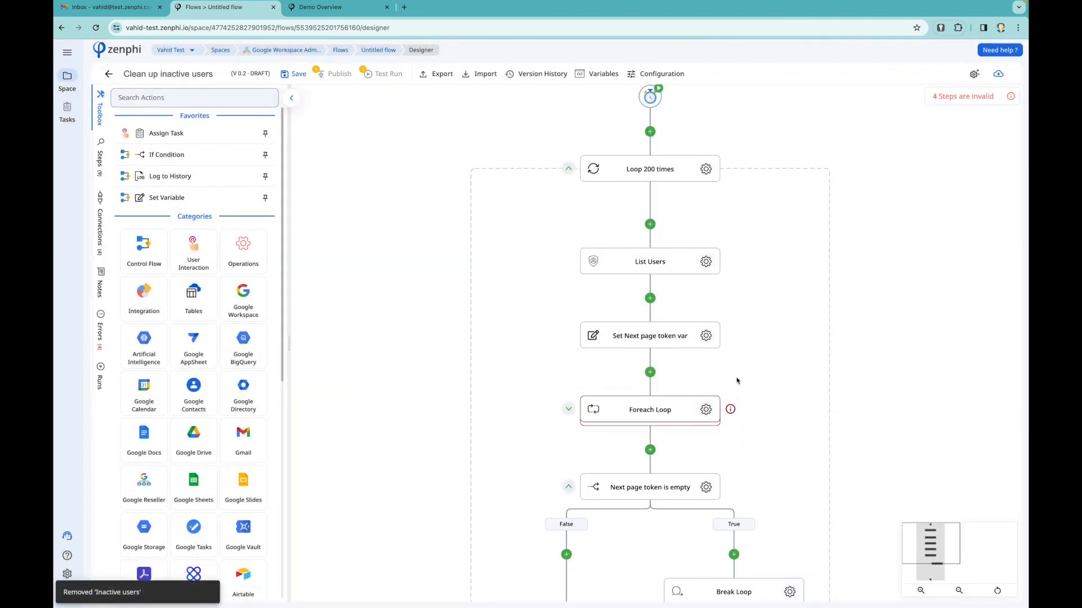
right_click(689, 409)
click(711, 477)
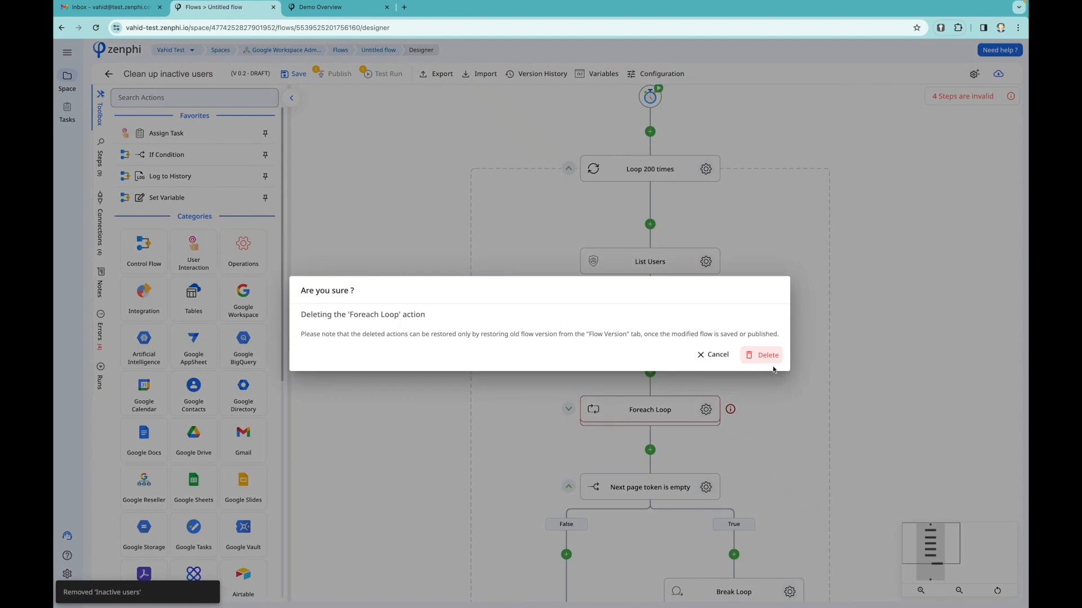
click(764, 356)
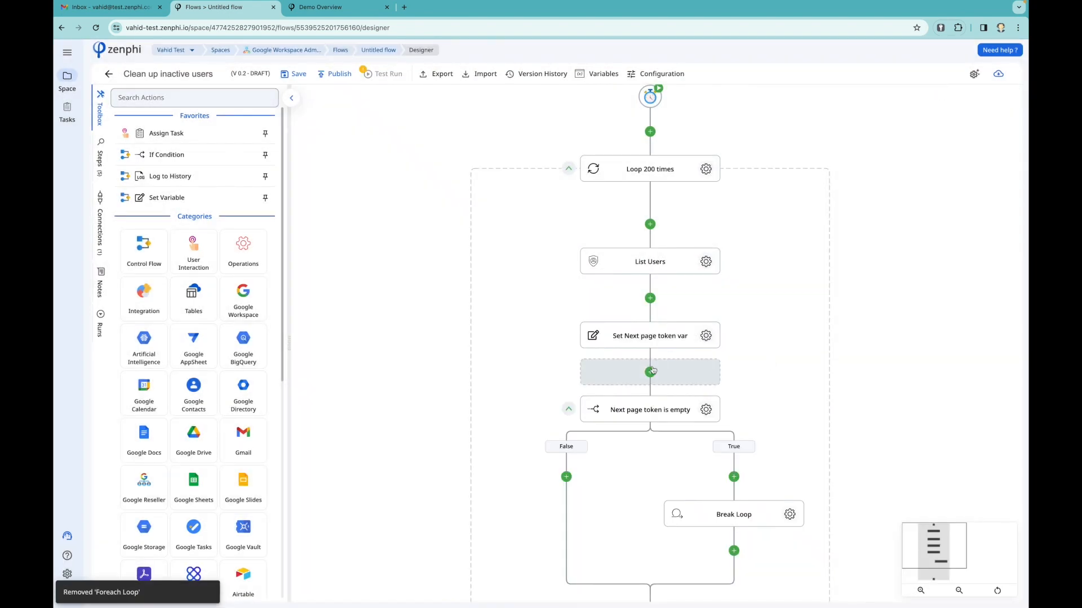
Step: Add a List Activities action directly after Set Next page token var
click(651, 371)
text(list)
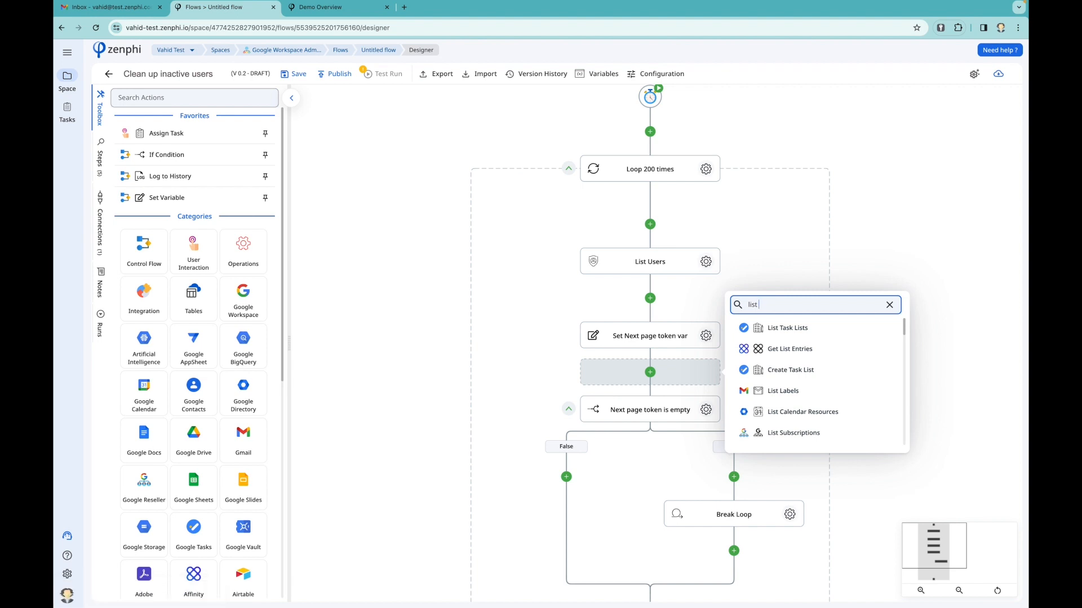
text( a)
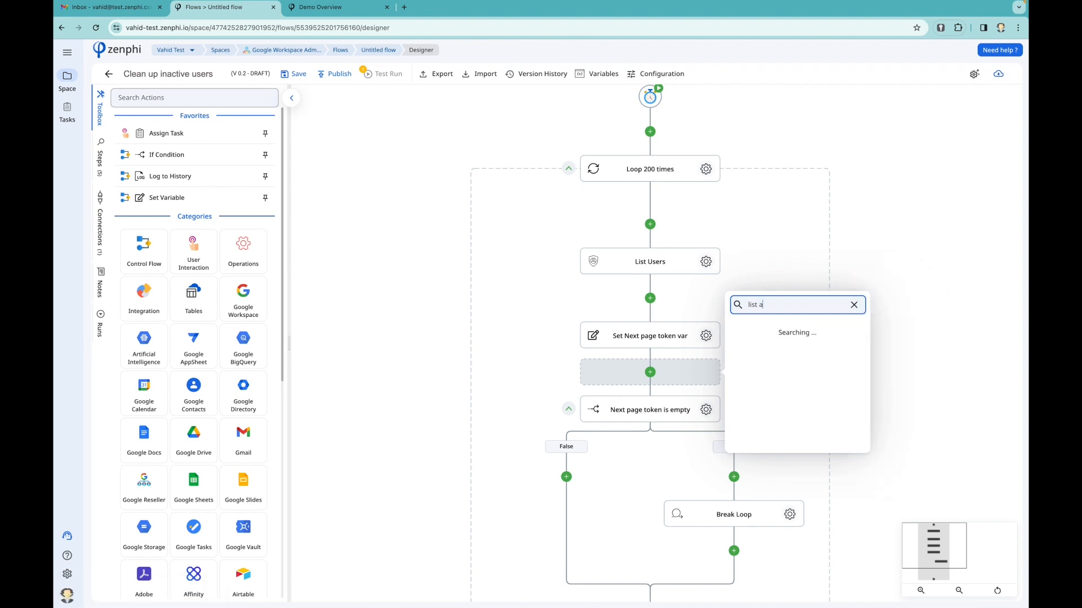
text(ct)
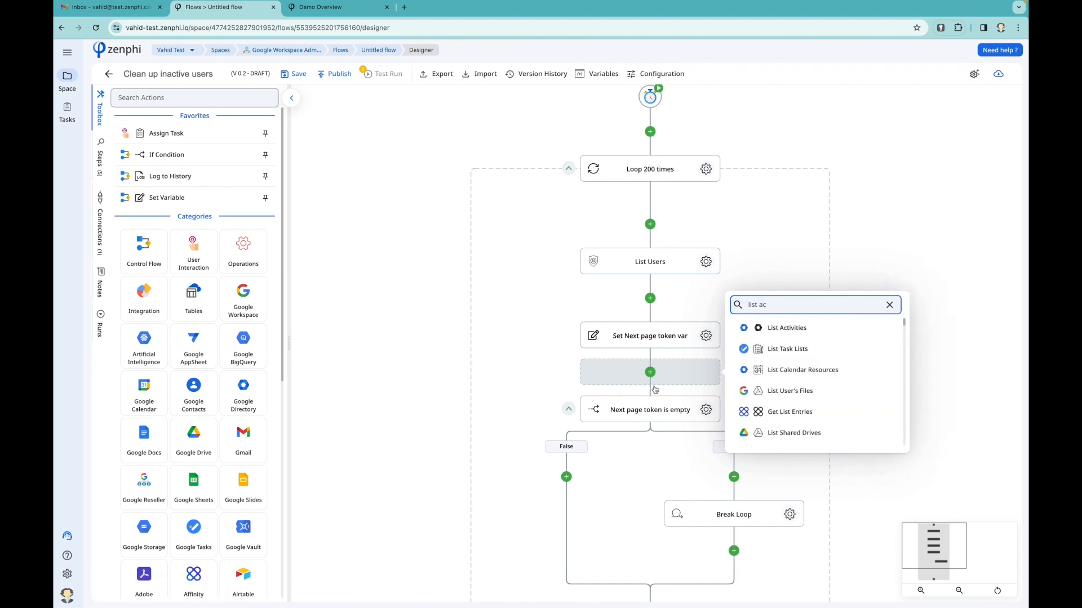
click(785, 328)
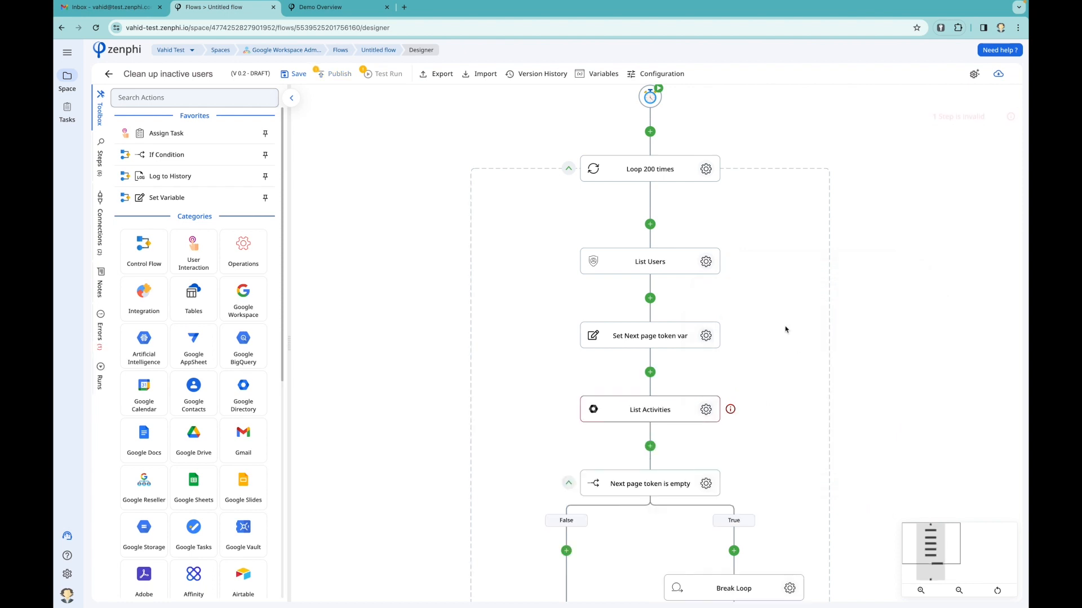
Step: Insert a Foreach item loop after Set Next page token var and move List Activities inside it
click(651, 372)
text(fore)
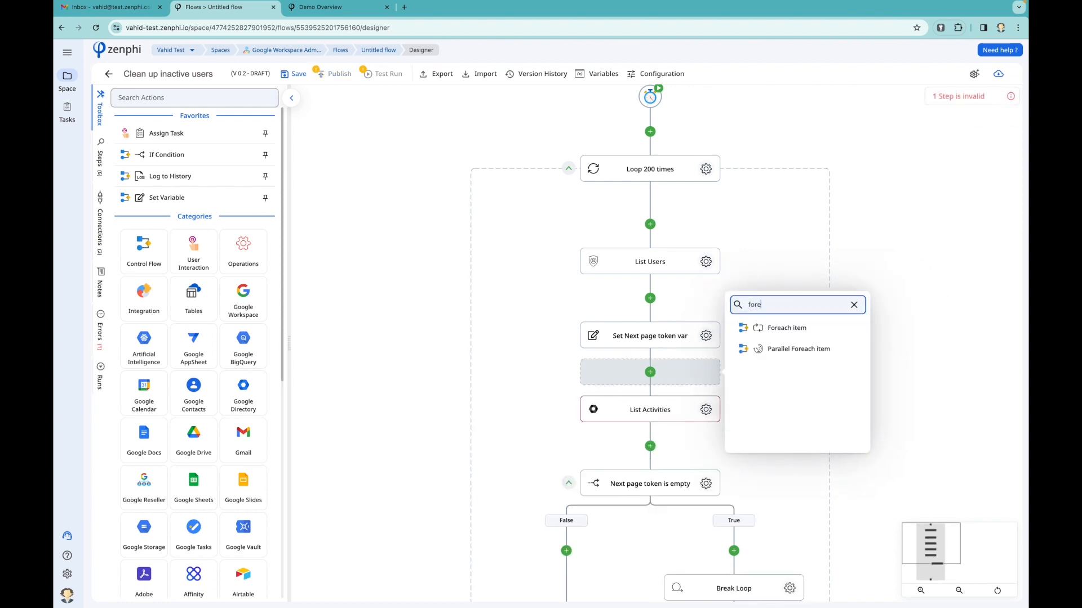
click(774, 332)
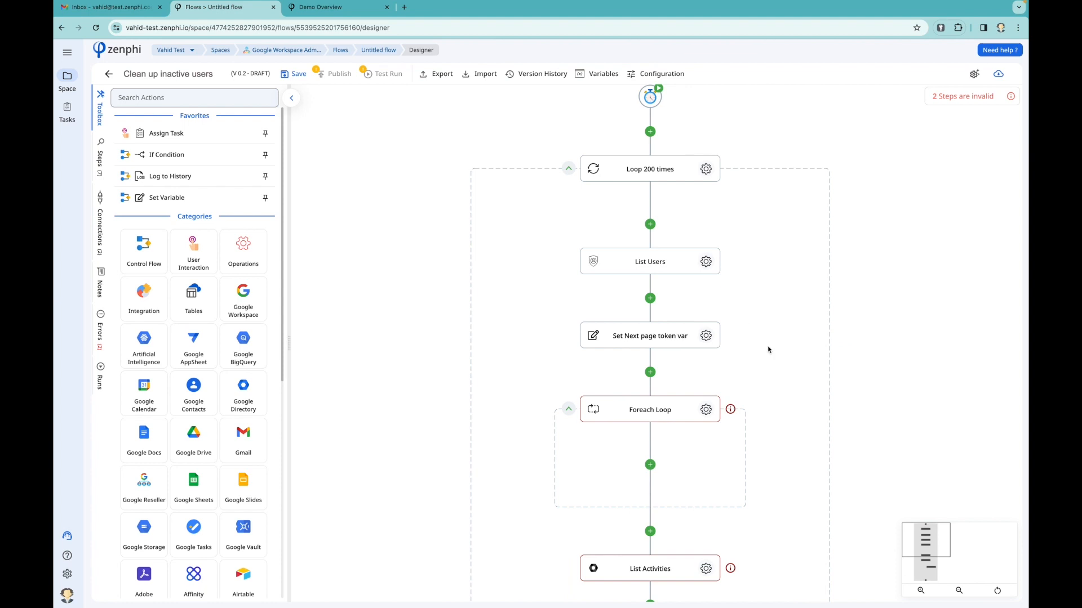
scroll(769, 351, down, 3)
drag(699, 405, 693, 309)
Step: Set the Foreach Loop's Collection to the Users output of List Users
click(706, 252)
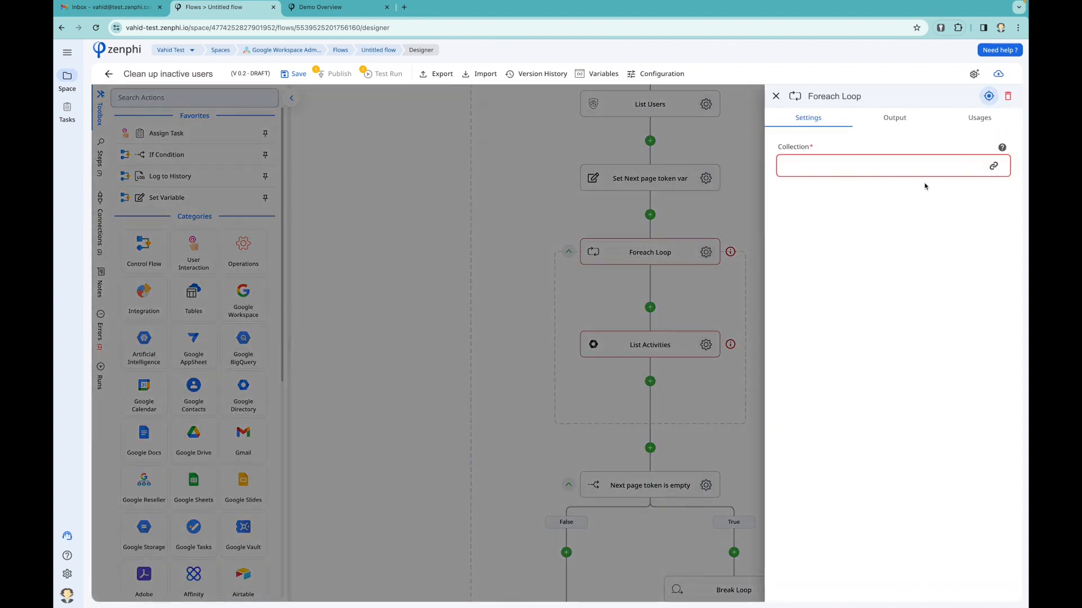
click(993, 166)
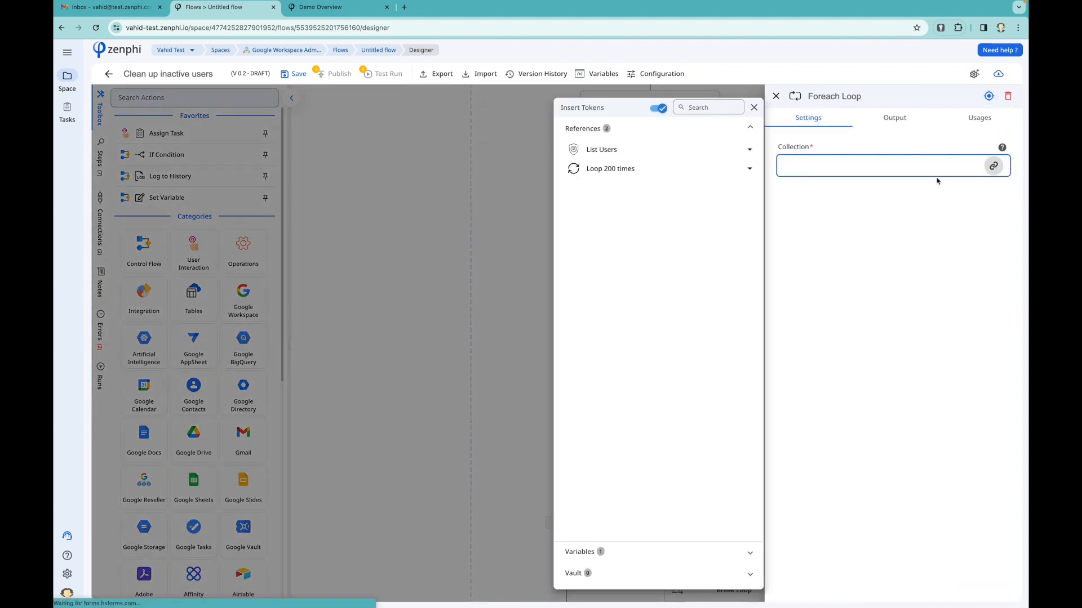
click(698, 150)
click(724, 196)
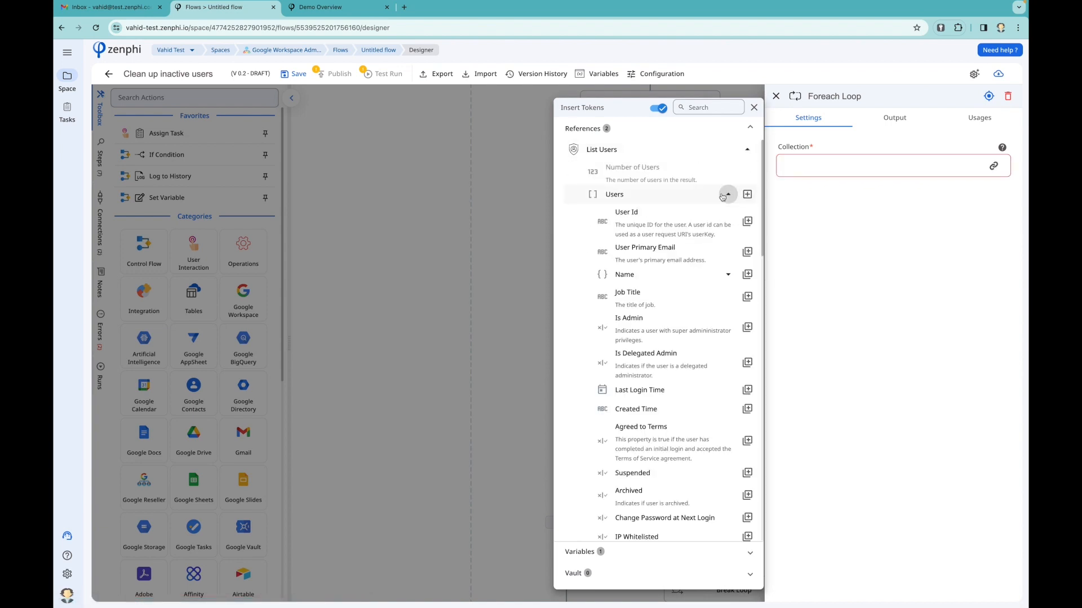
click(748, 195)
click(862, 249)
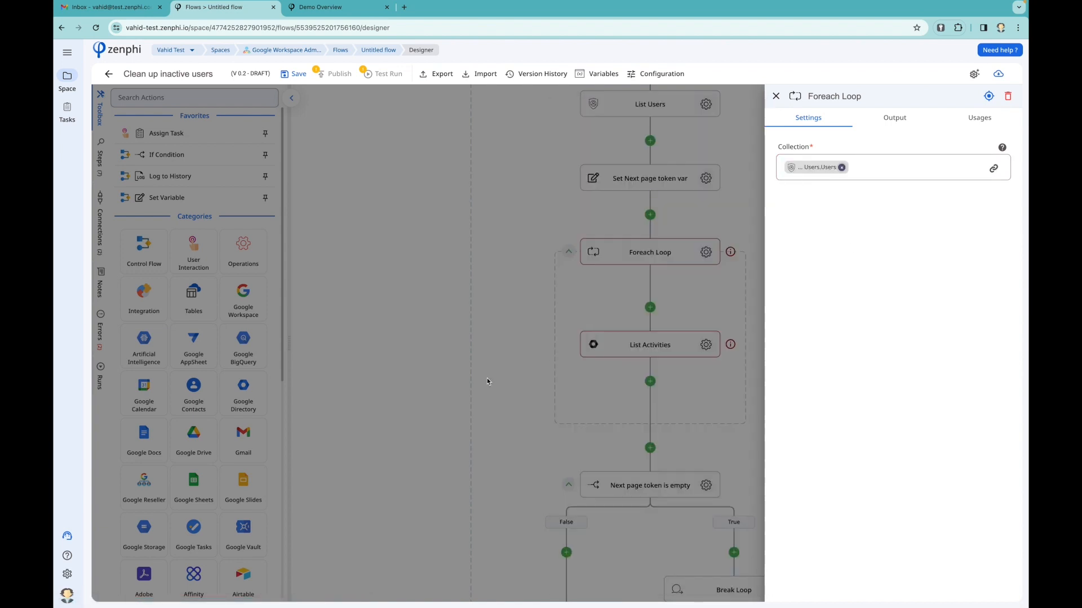
click(487, 378)
Step: Configure List Activities with New Google Audit Report connection and the Foreach Loop item's User Primary Email as the user
click(706, 344)
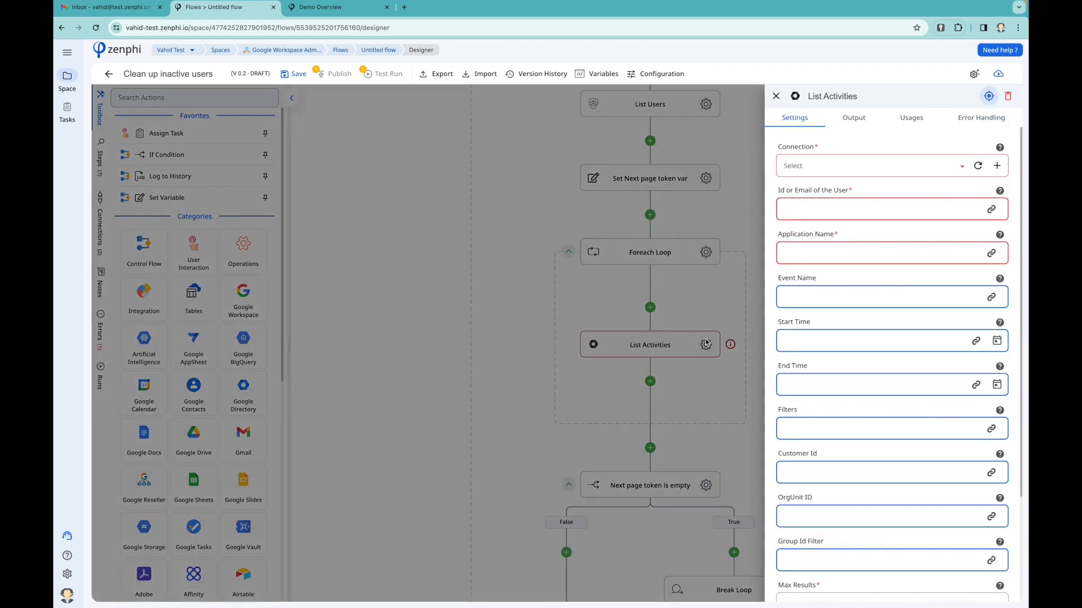
click(840, 170)
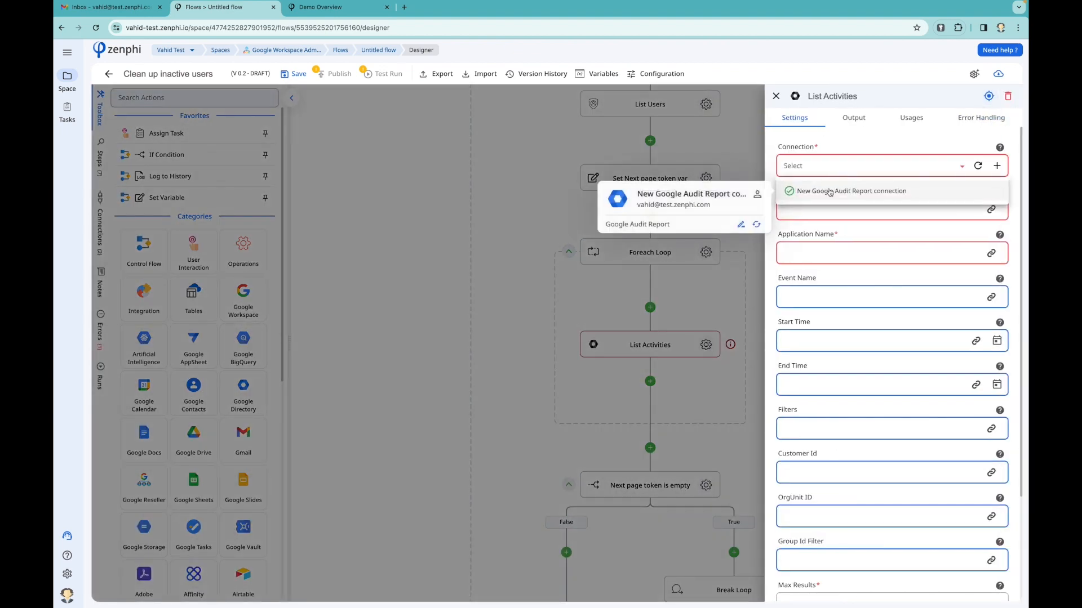
click(833, 188)
click(844, 209)
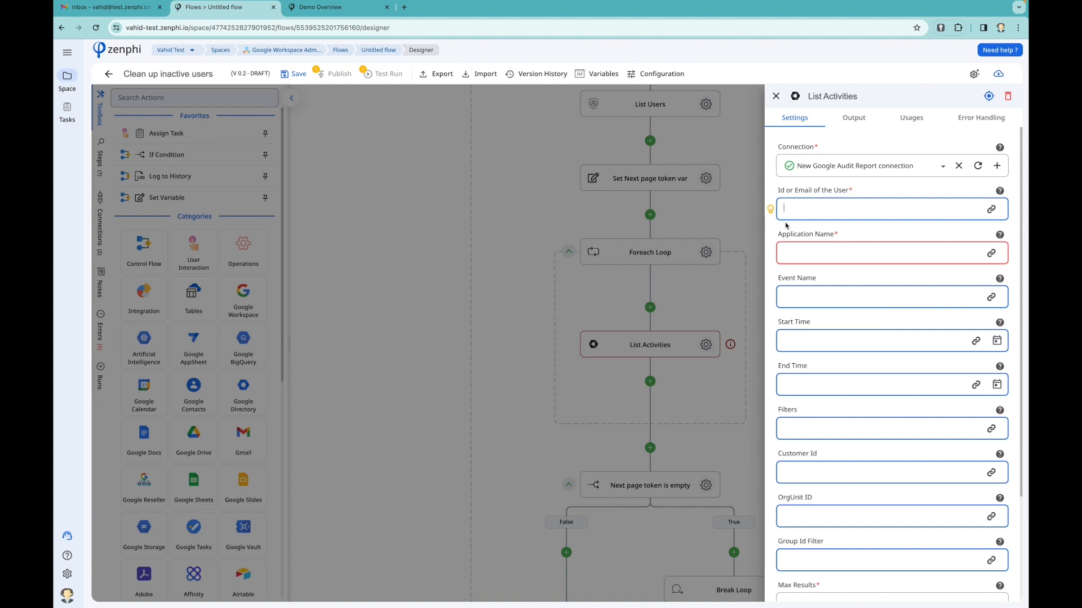
click(771, 210)
mouse_move(698, 203)
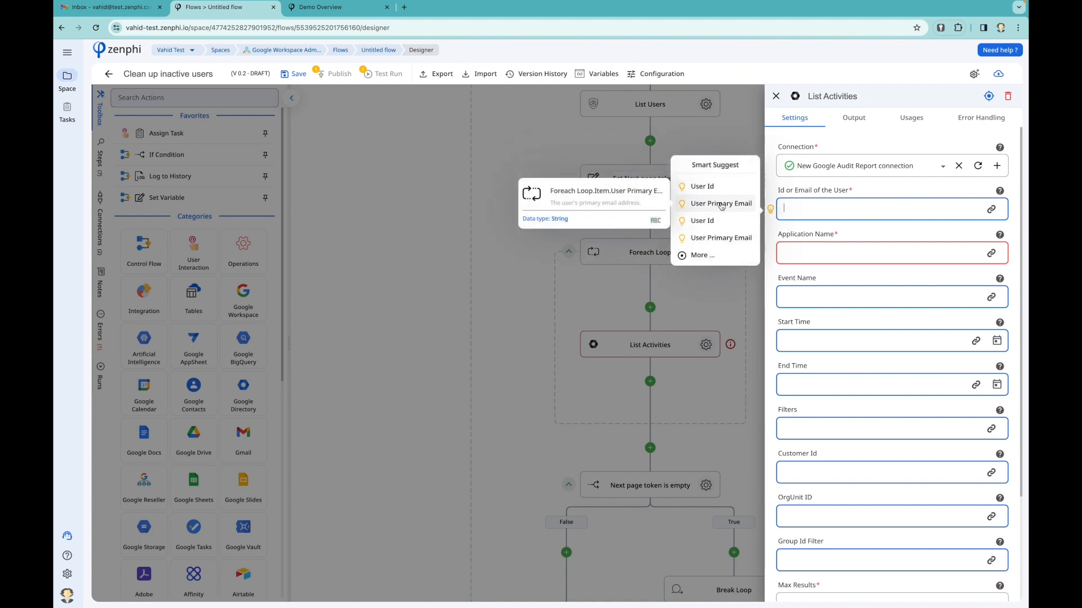
click(771, 210)
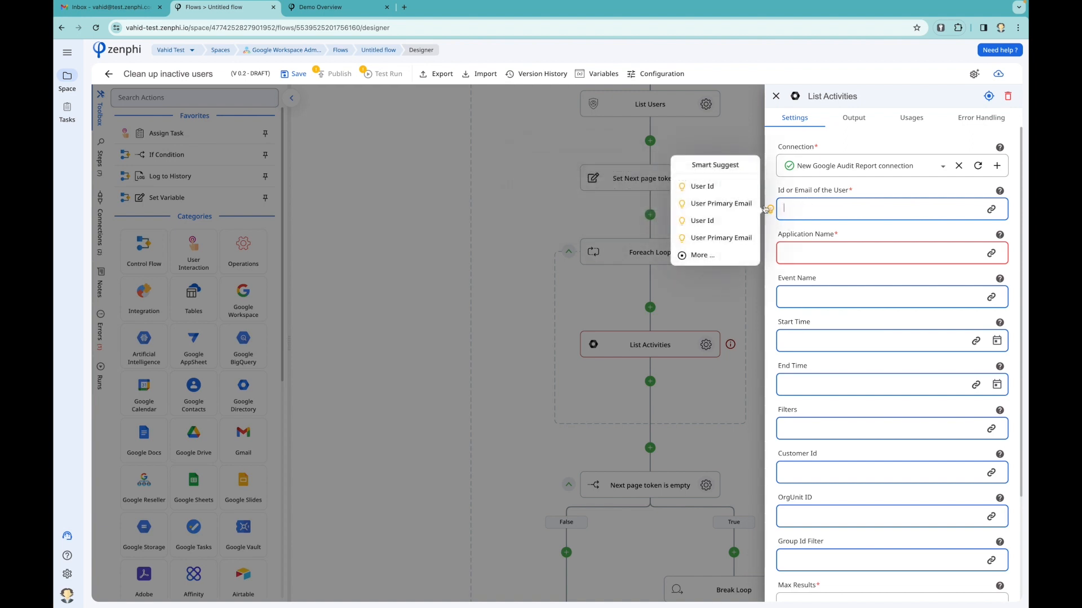
click(722, 203)
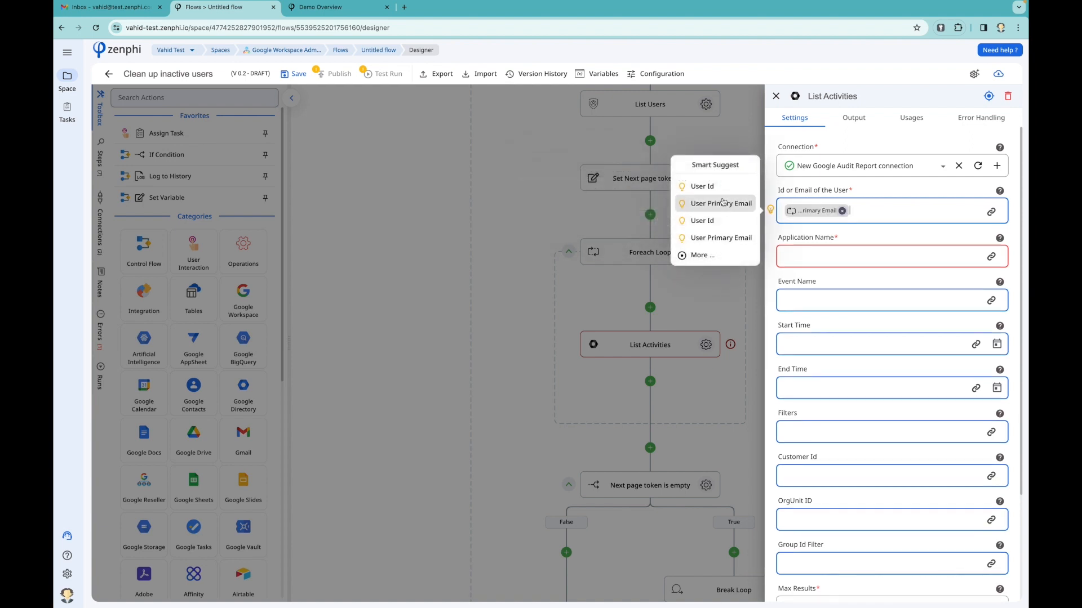
Step: Open the Google reference on available Application Names linked in the List Activities settings and examine its values
click(832, 255)
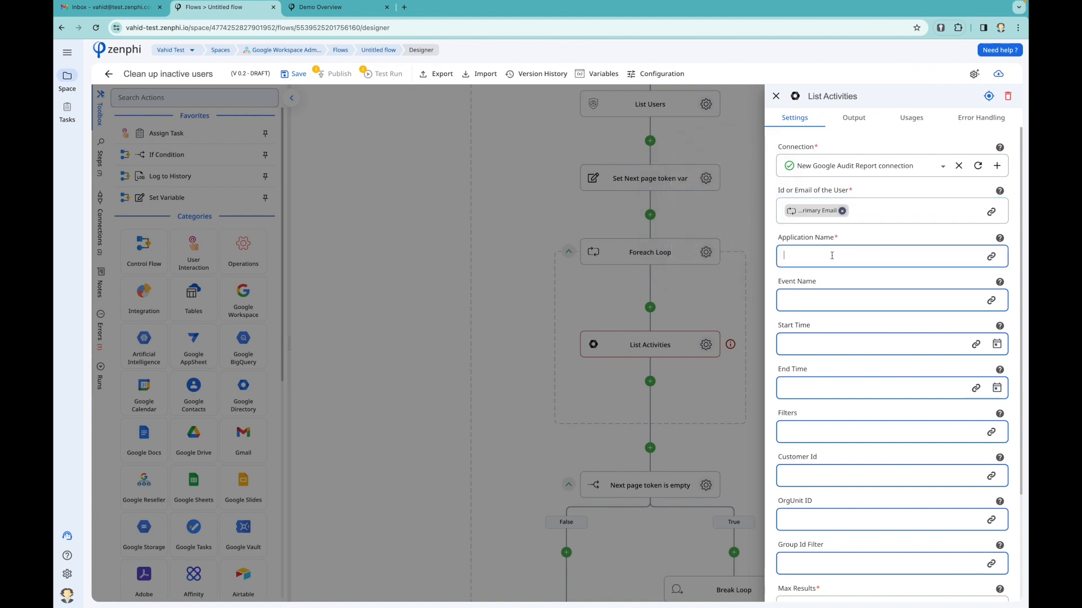
scroll(832, 255, down, 3)
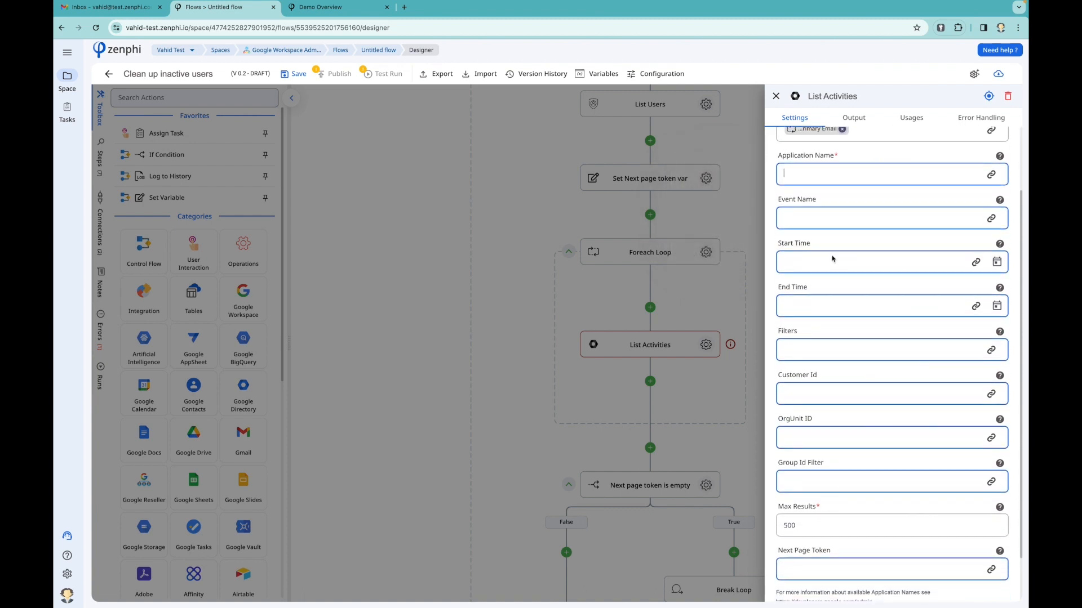
scroll(831, 258, down, 2)
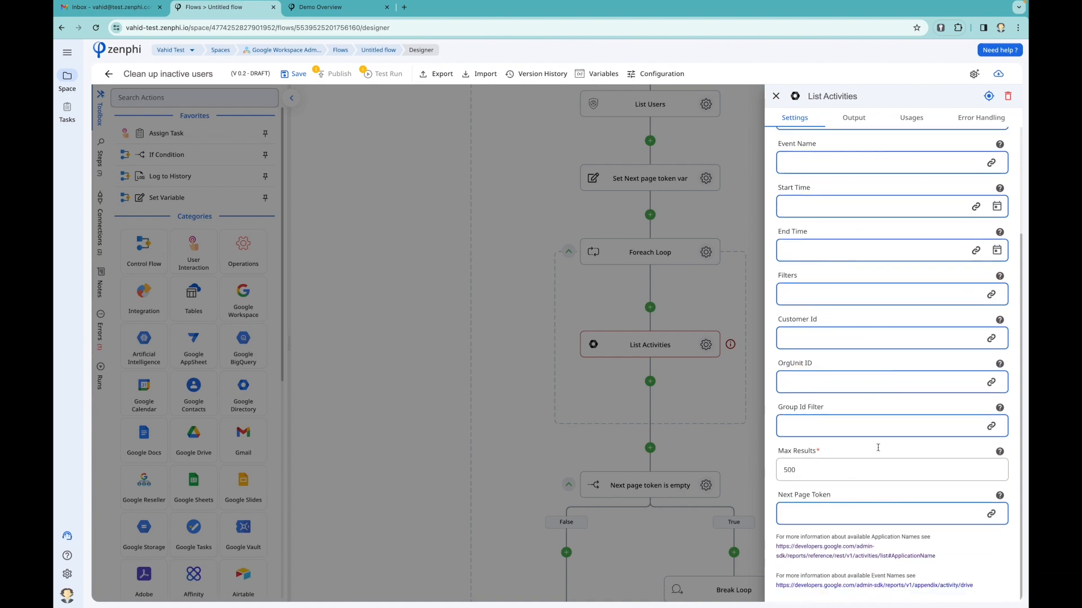
click(856, 546)
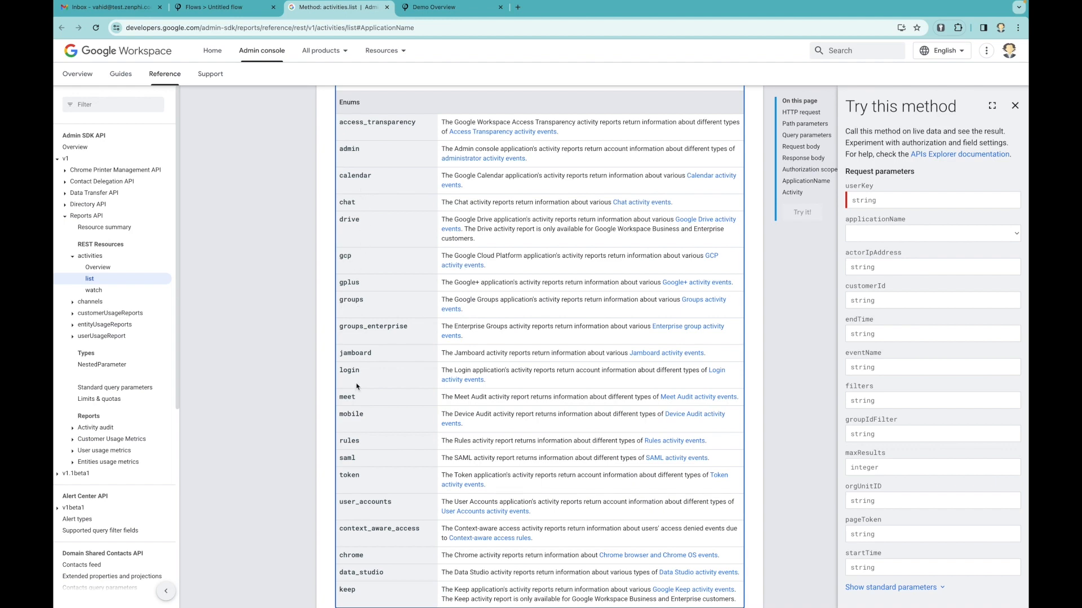
scroll(356, 387, down, 3)
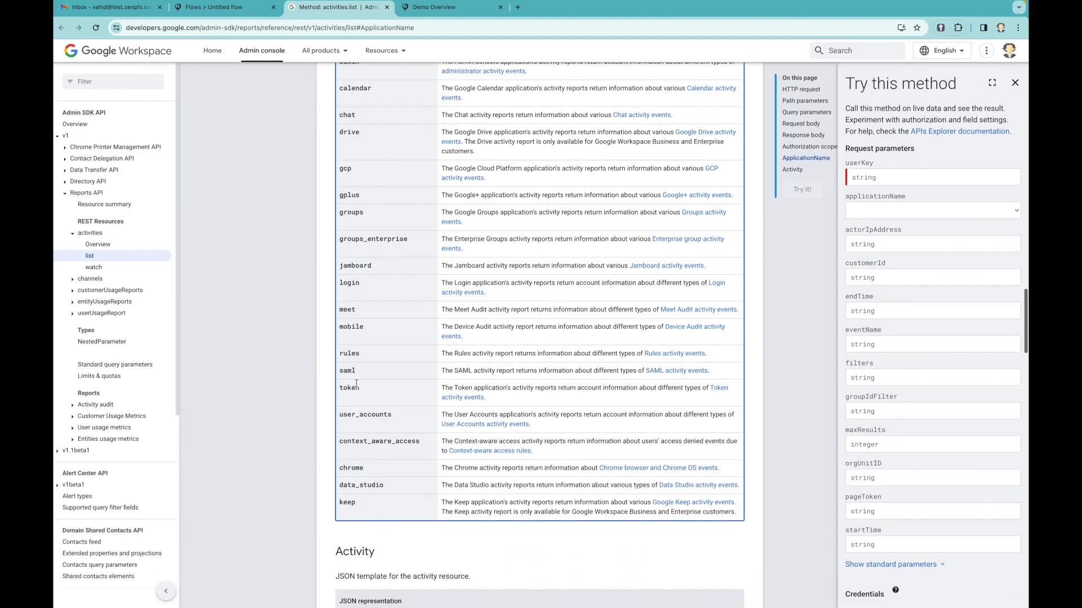
scroll(356, 384, up, 2)
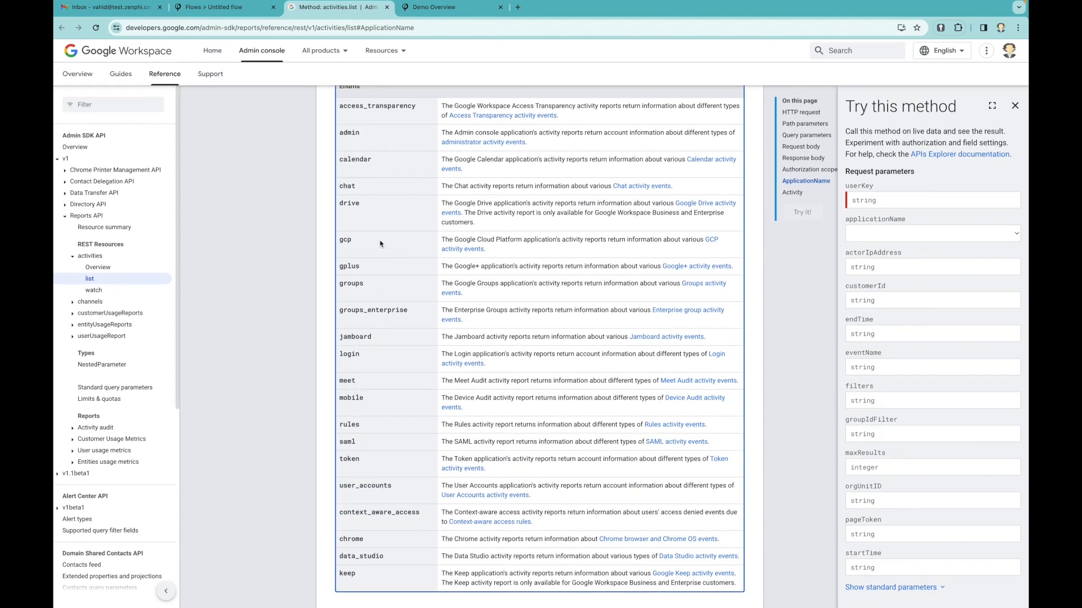
Step: Open the Google Drive activity events reference and look up the event name for Download
click(454, 214)
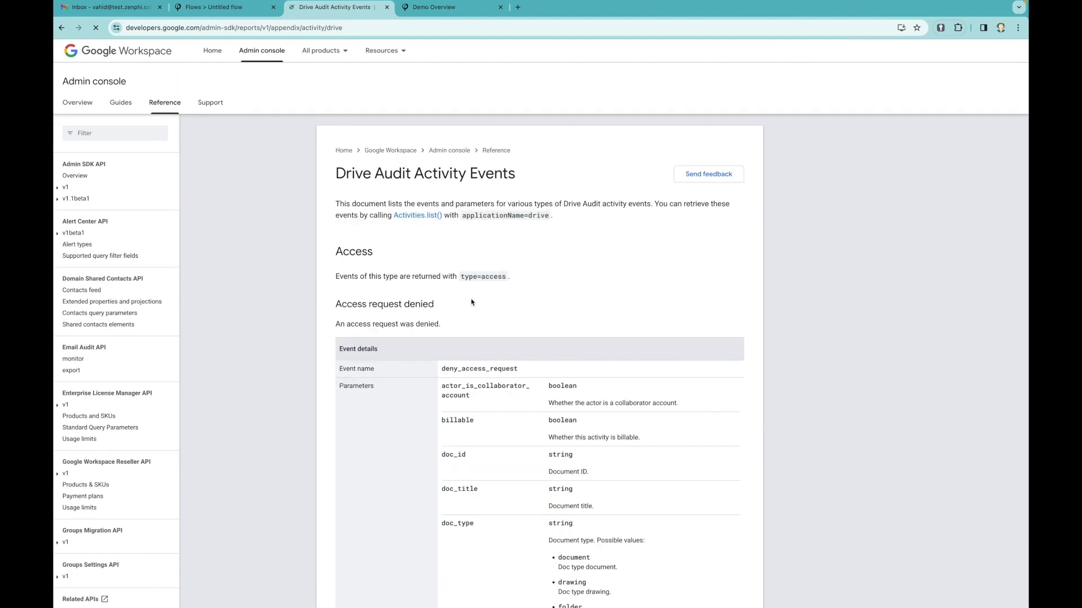
scroll(471, 302, down, 2)
scroll(472, 302, down, 9)
scroll(703, 274, up, 7)
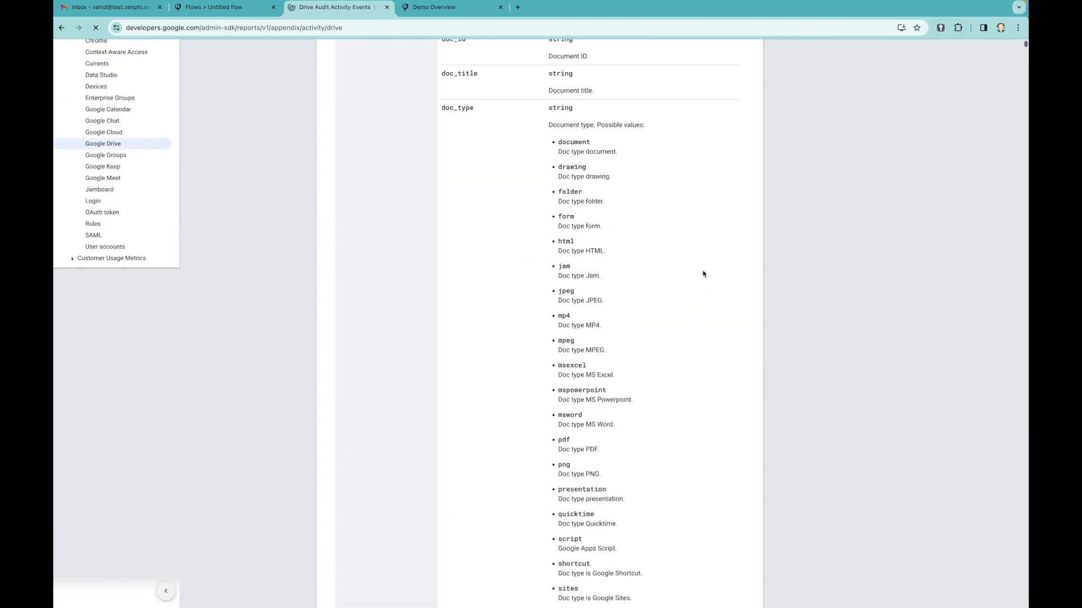
scroll(703, 274, up, 3)
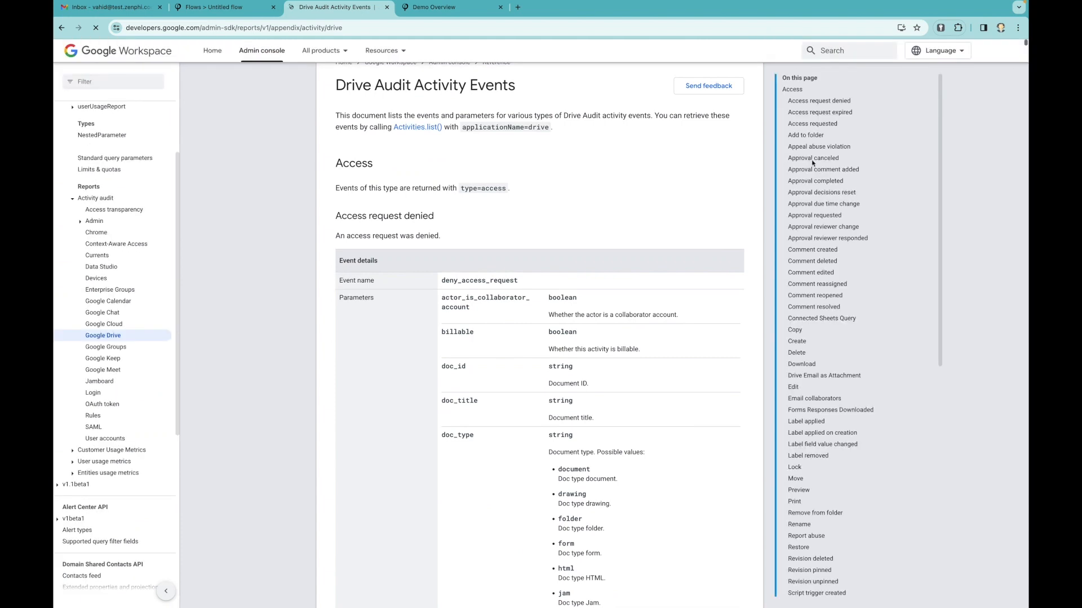
scroll(828, 237, down, 2)
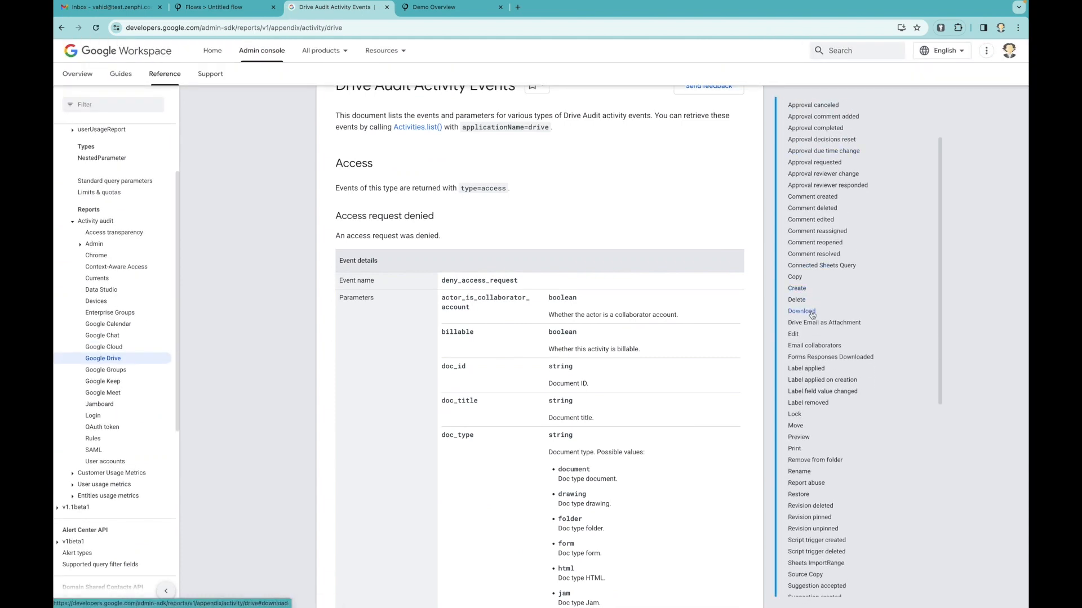
click(812, 314)
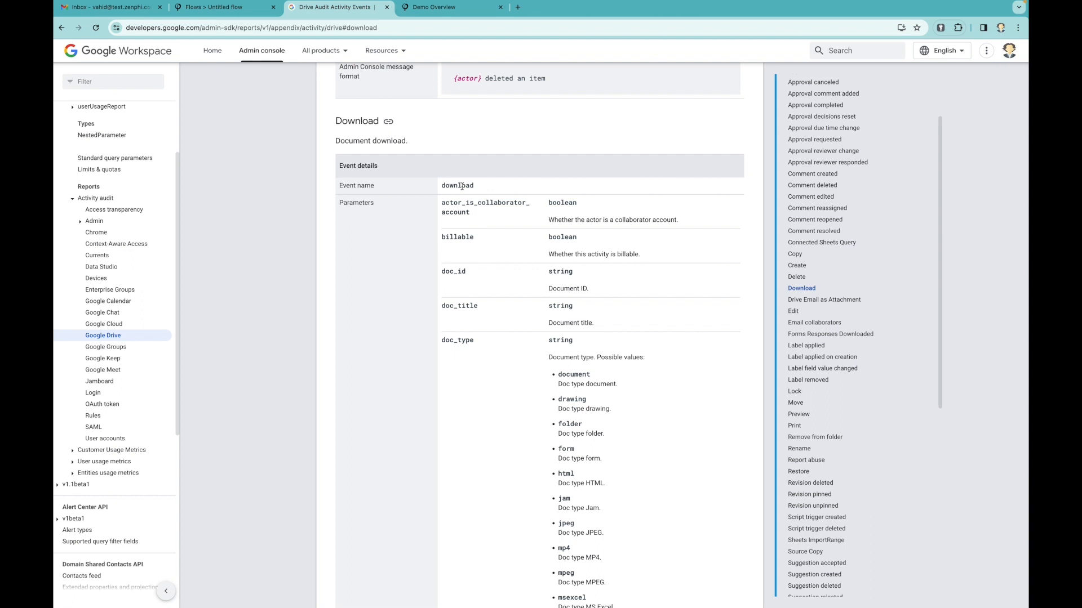
Step: Switch back to the zenphi flow and set the Application Name of List Activities to drive
click(224, 8)
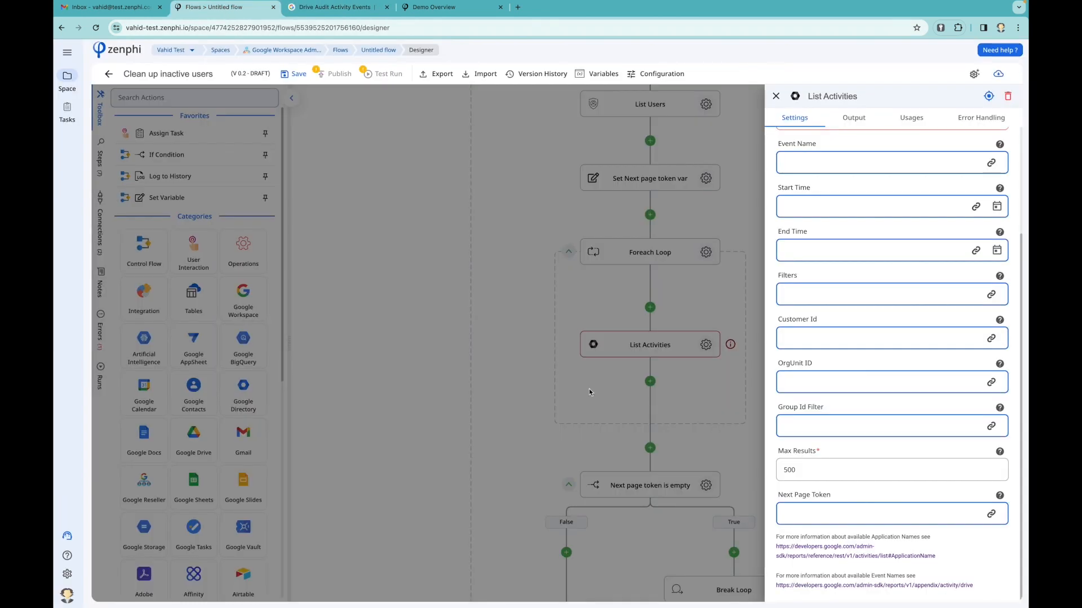
scroll(840, 183, up, 1)
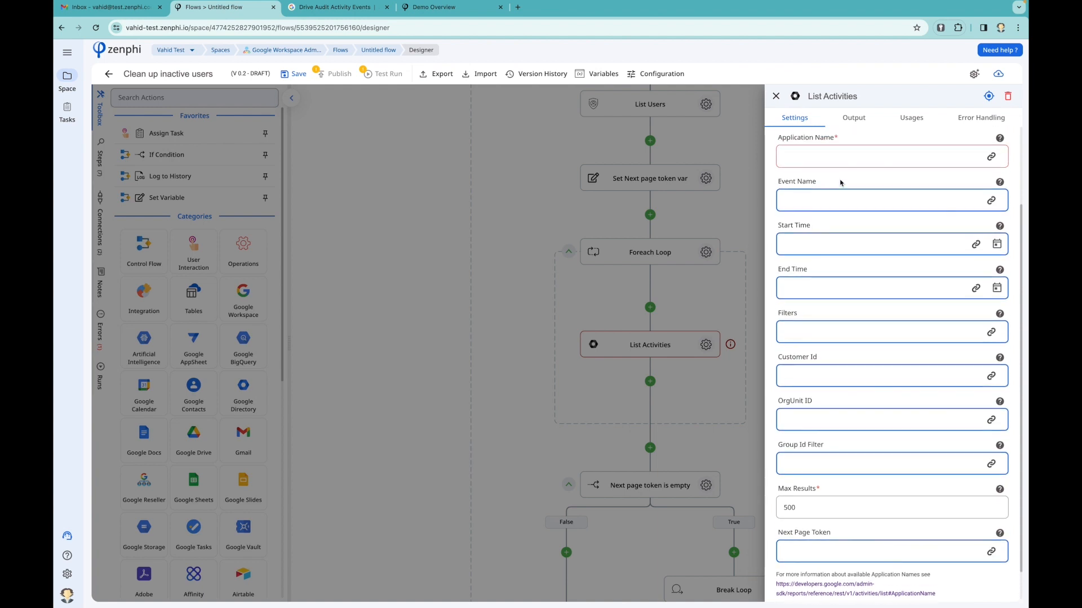
click(827, 158)
text(drive)
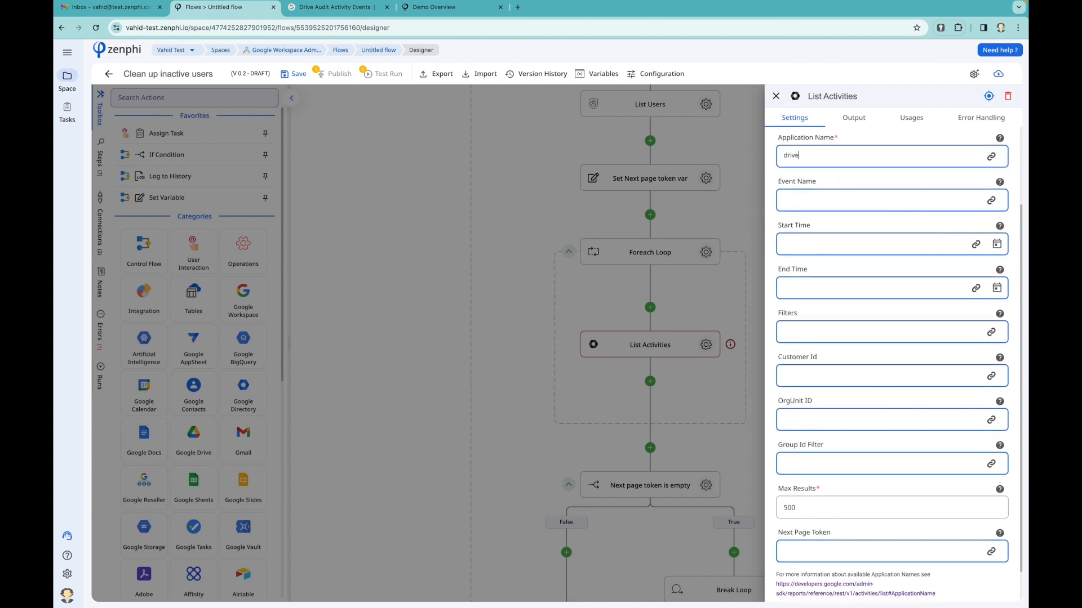
click(809, 199)
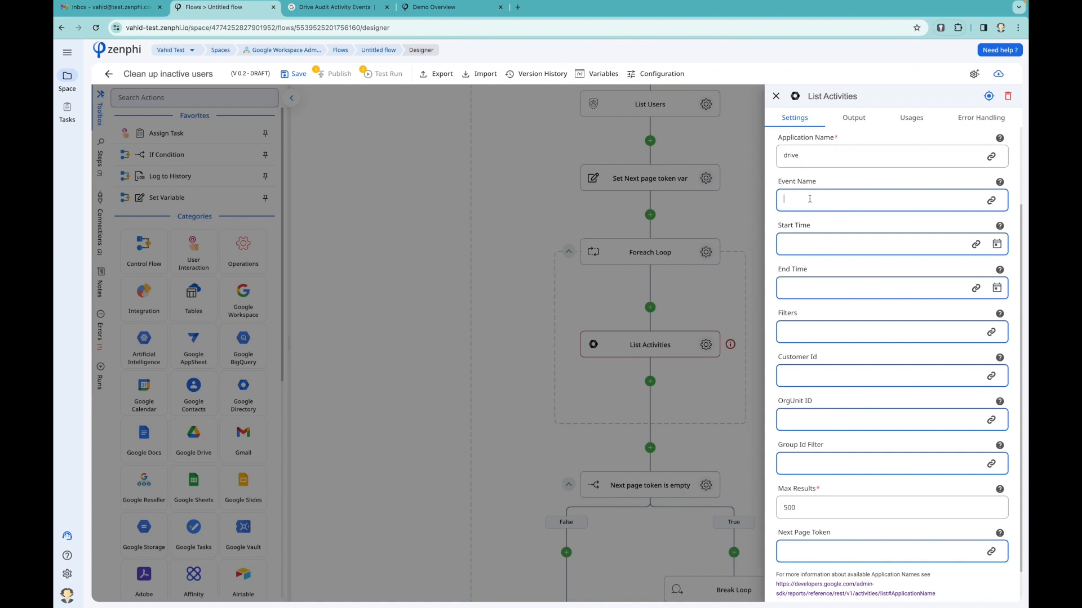
Step: Set the Event Name of List Activities to download and its Max Results to 1
text(download)
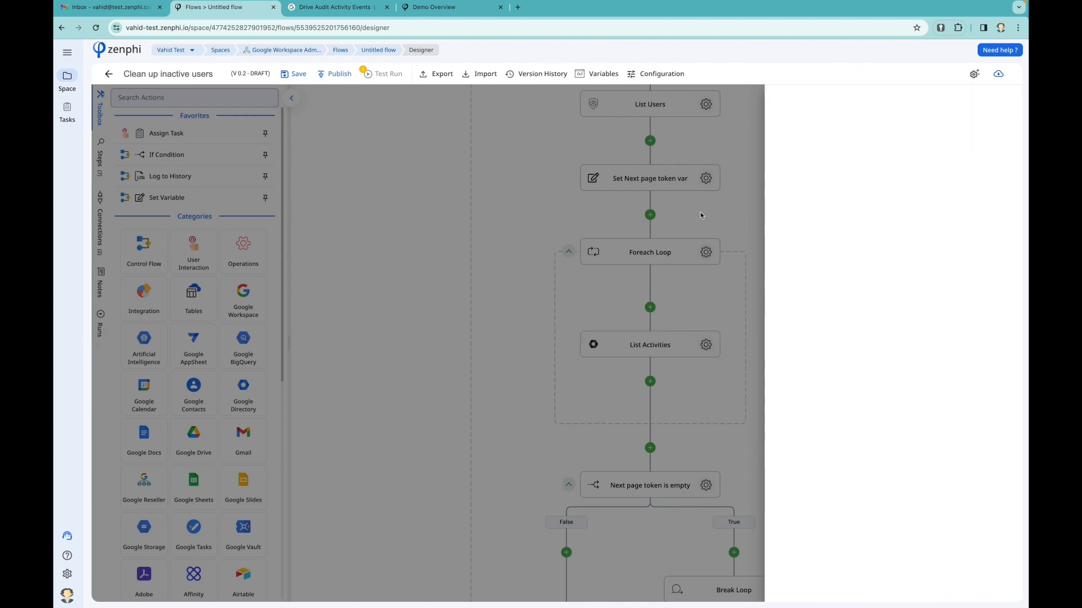
click(676, 220)
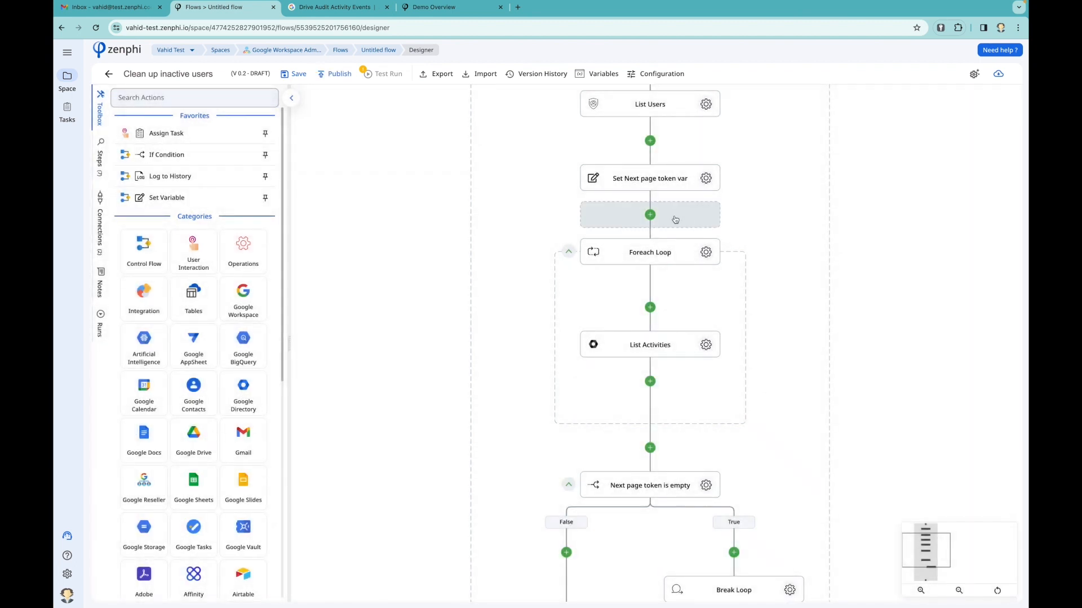
click(706, 345)
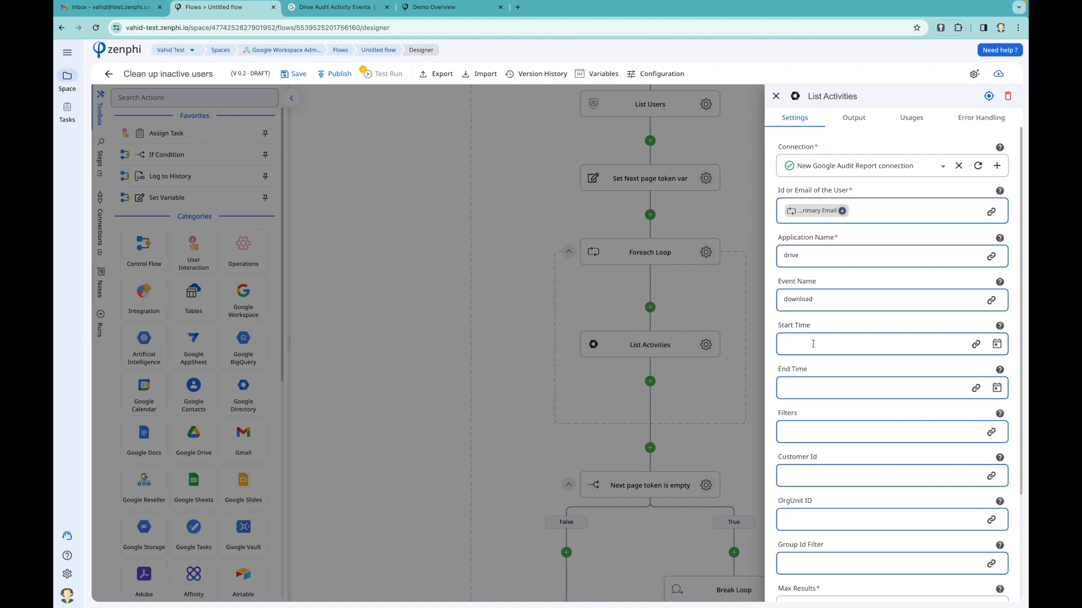
scroll(813, 343, down, 5)
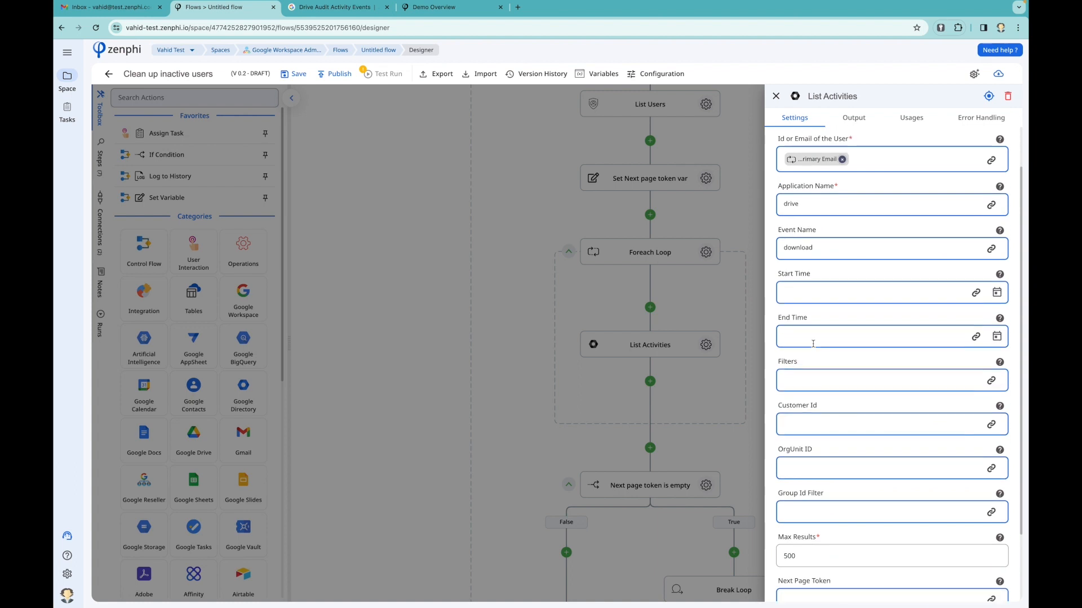
double_click(796, 470)
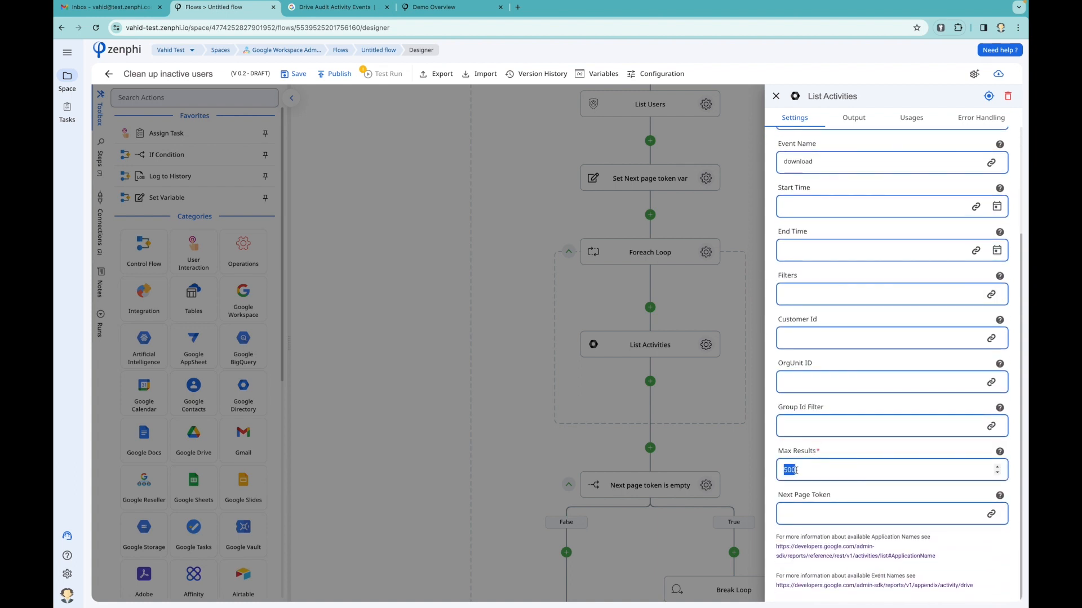
text(1)
click(736, 258)
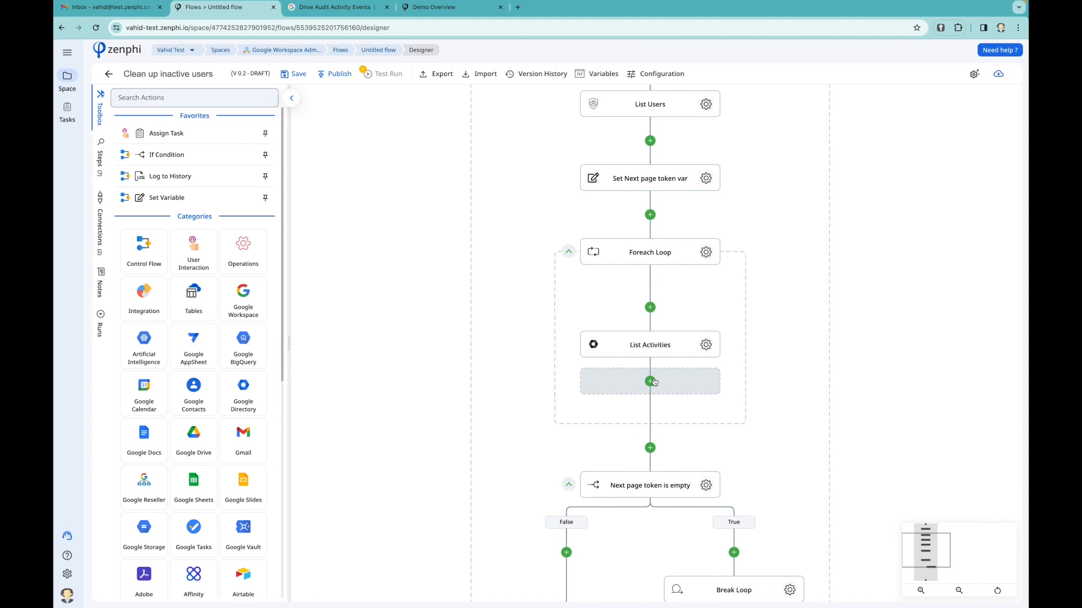
Step: Add an If Condition after List Activities inside the Foreach Loop
click(650, 381)
text(if)
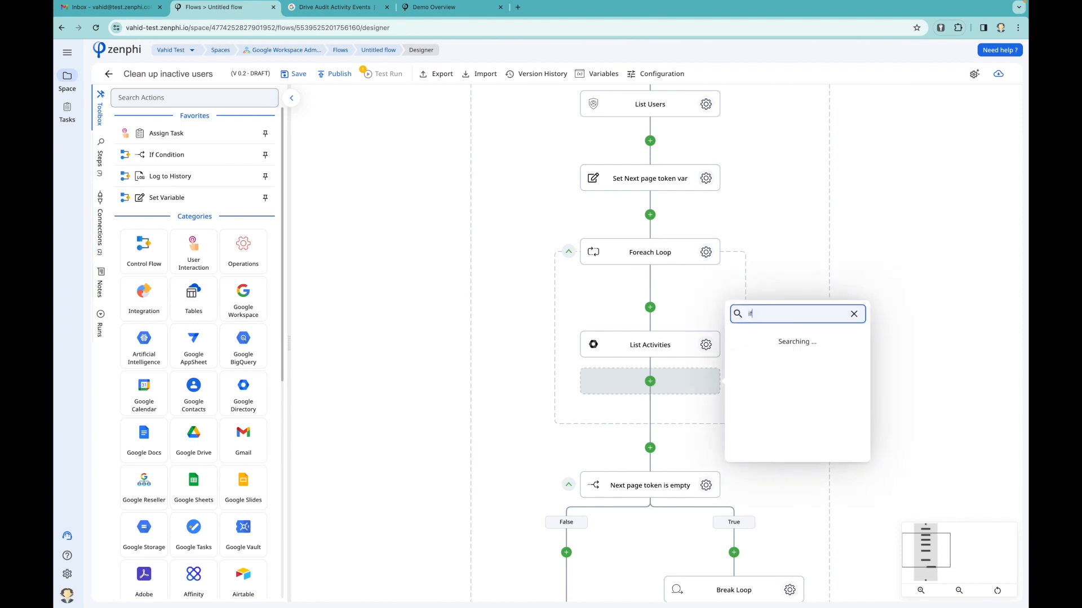
click(775, 338)
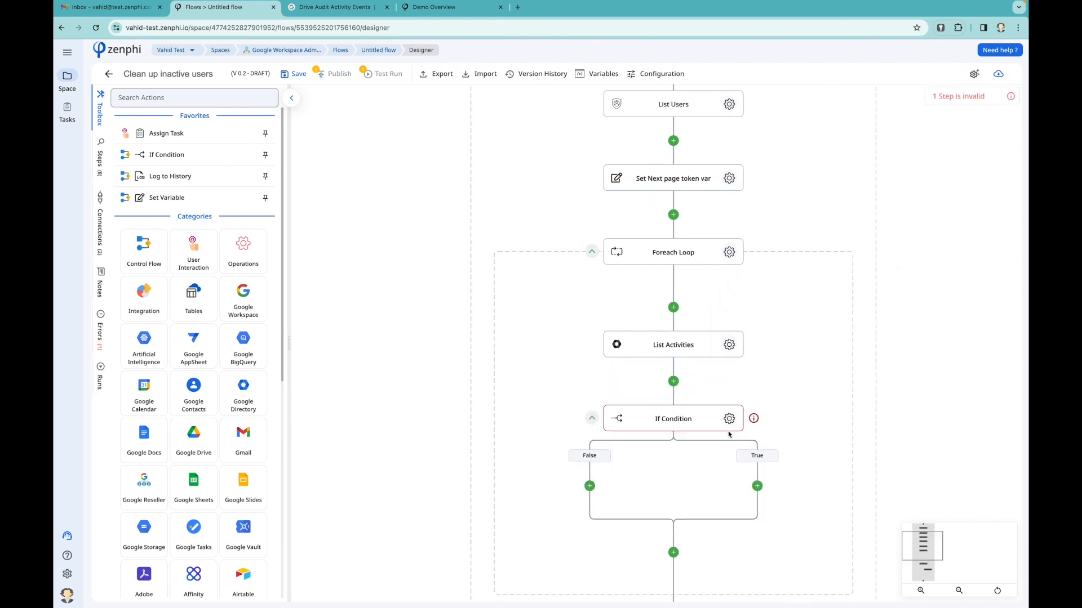
Step: Configure the If Condition to compare the Number of Activities from List Activities using Greater Than (>)
click(728, 419)
click(998, 166)
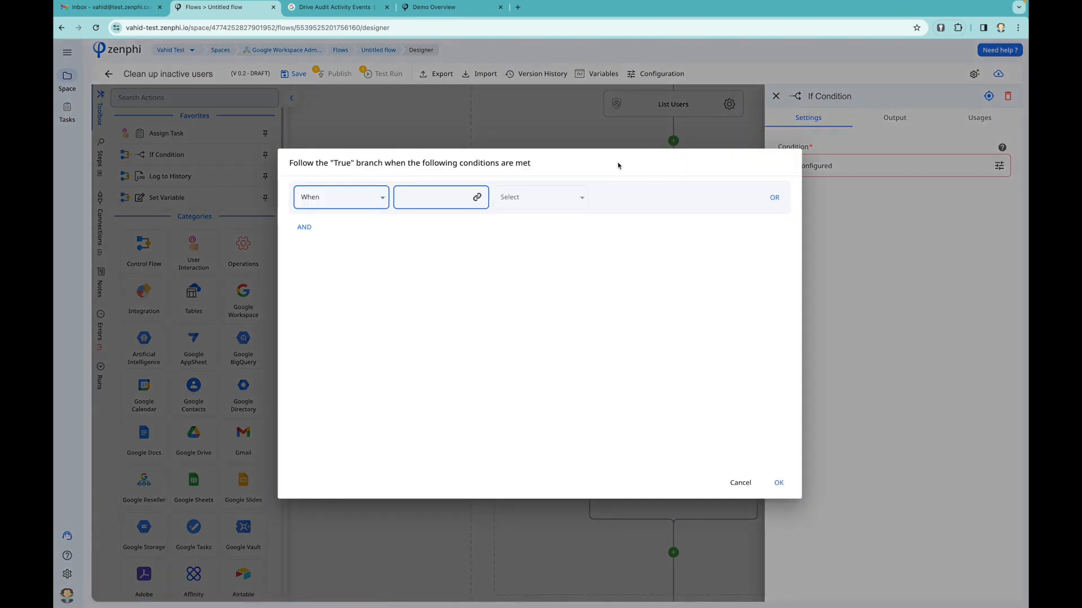
click(477, 198)
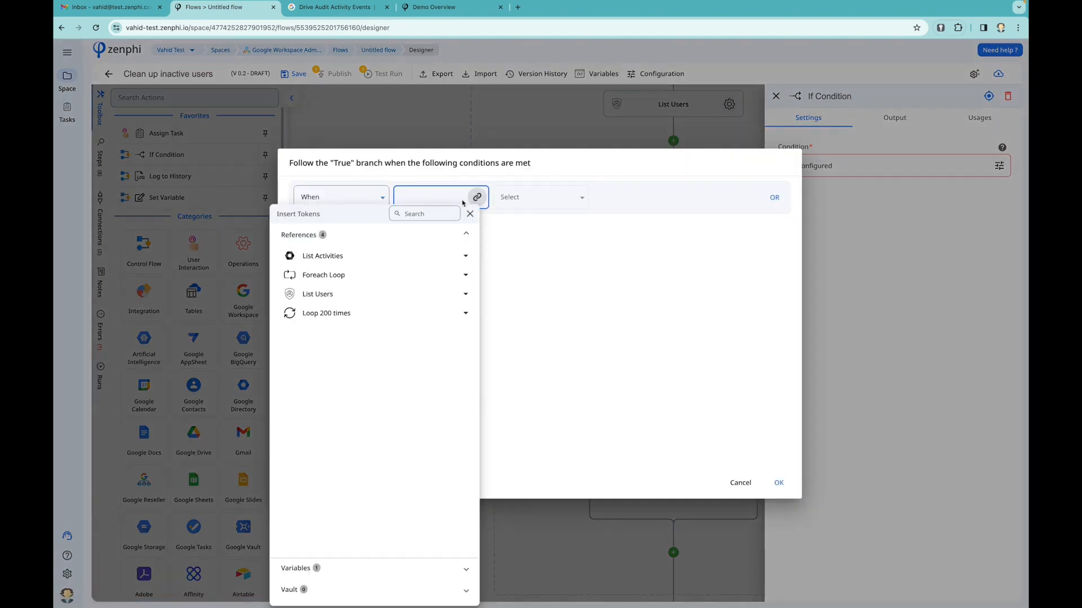
click(373, 256)
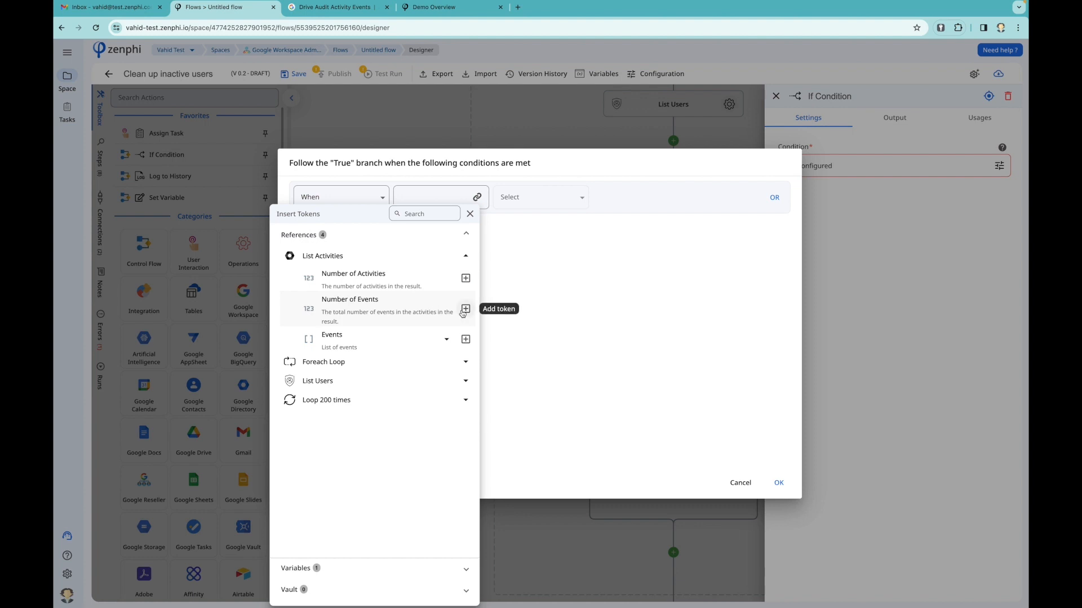
click(466, 278)
click(542, 201)
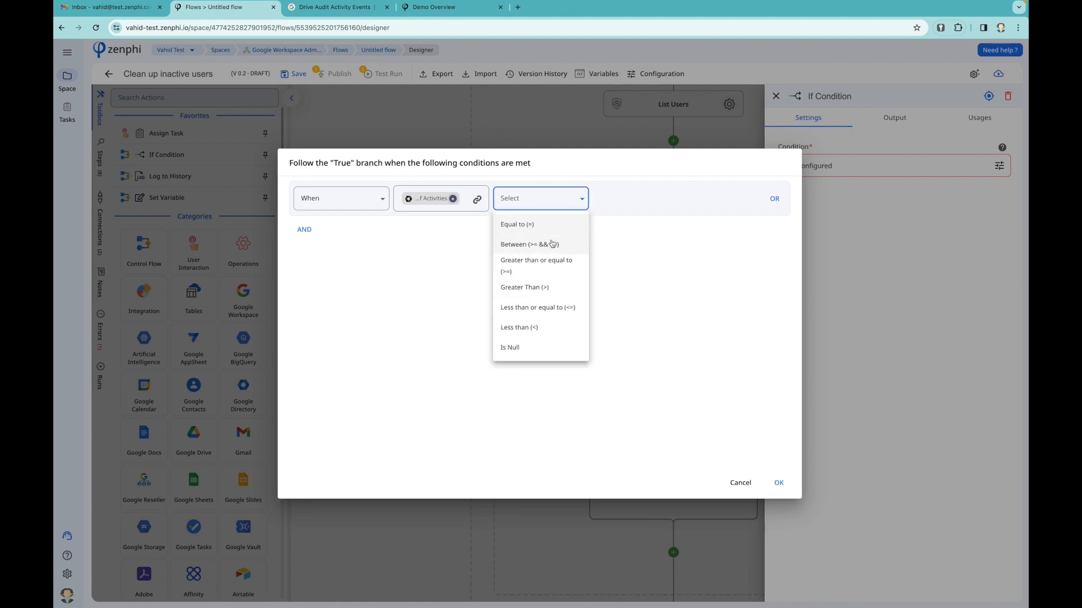
click(541, 287)
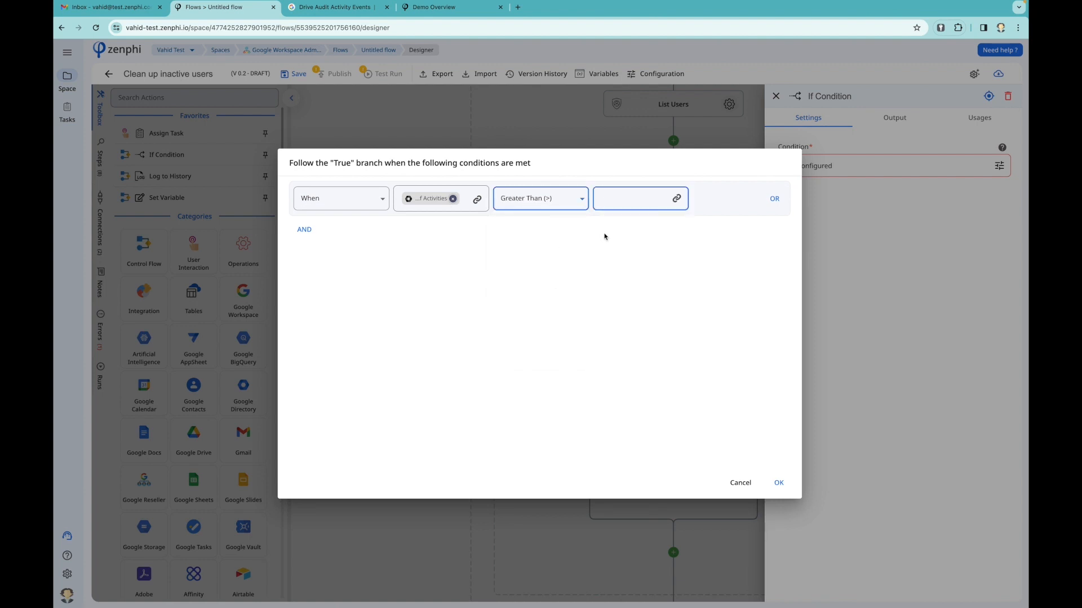
click(625, 196)
click(776, 485)
Step: Rename the If Condition as "Has download at least one file"
click(829, 95)
key(super+a)
text(Has download )
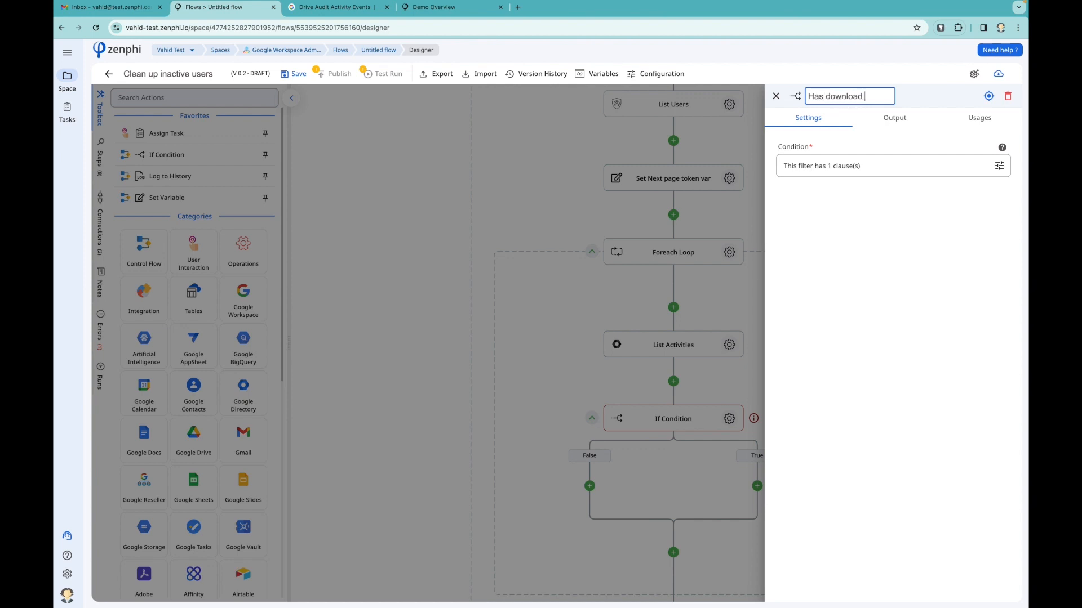
text(at least one file)
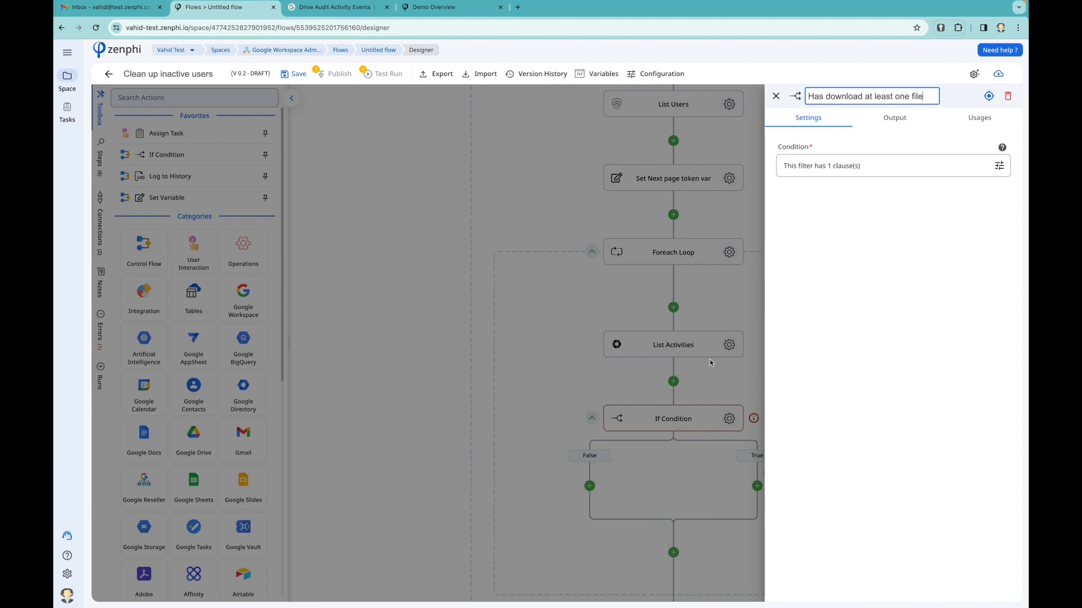
click(708, 358)
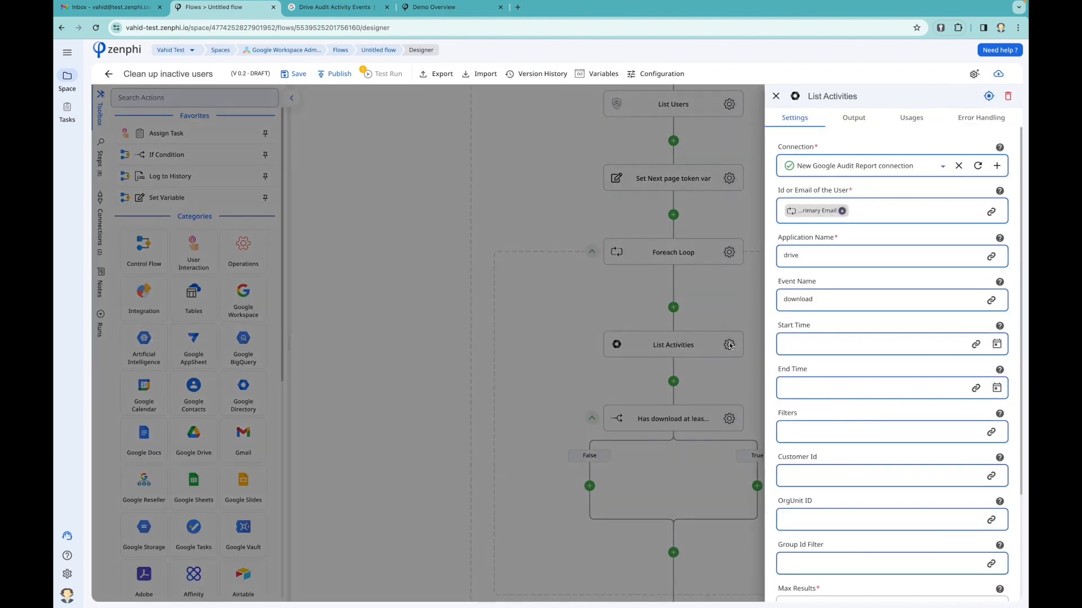
Step: Change the Event Name of List Activities to create
click(711, 397)
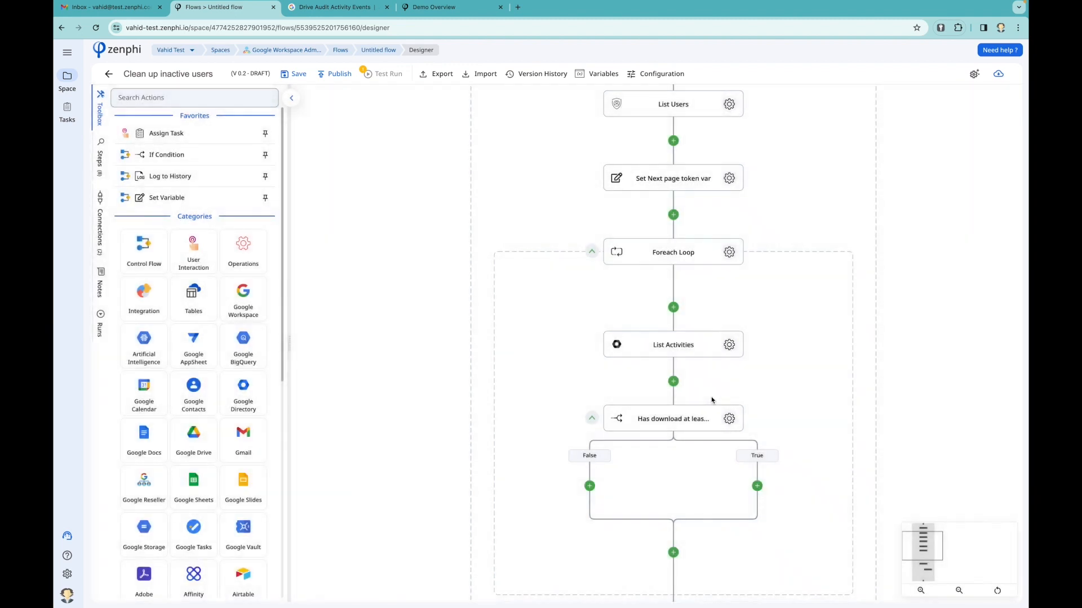
click(729, 344)
double_click(794, 299)
text(create)
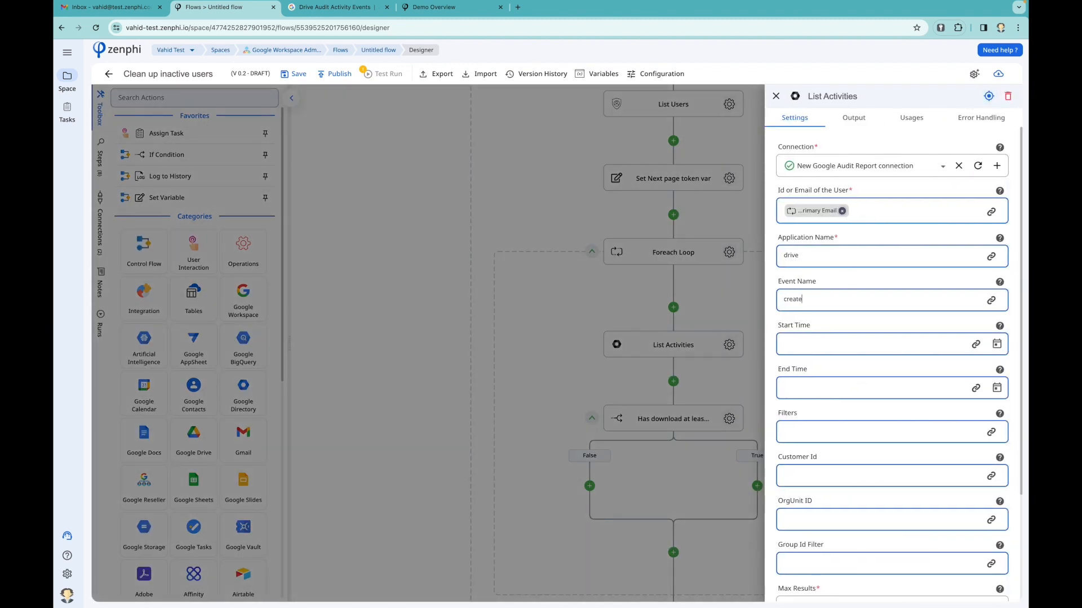
click(727, 399)
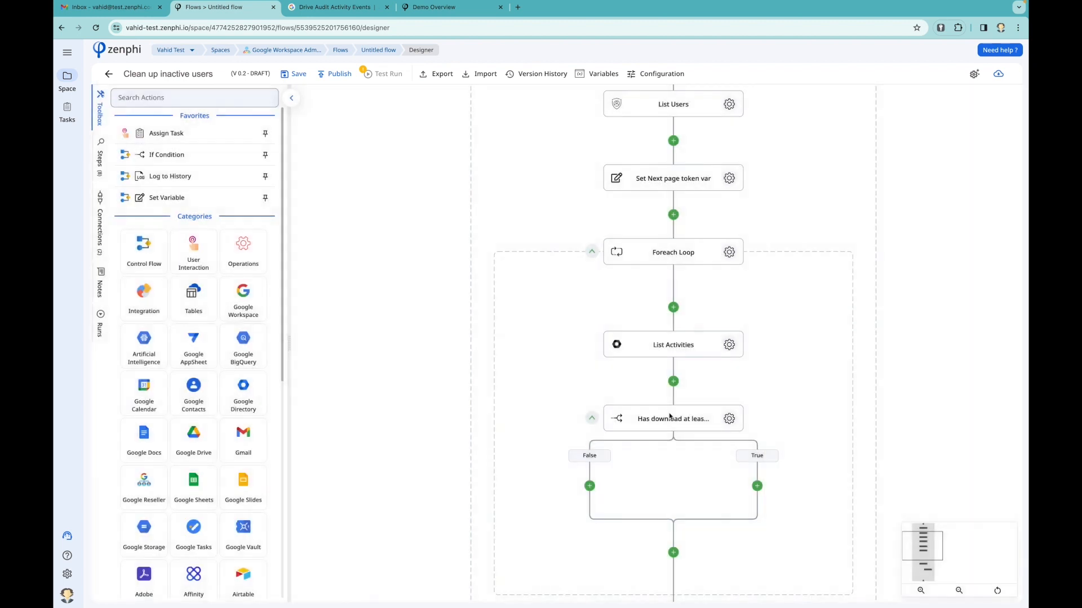
Step: Rename the condition after List Activities as "Has created at least one file"
click(667, 420)
text(Has create at least one file)
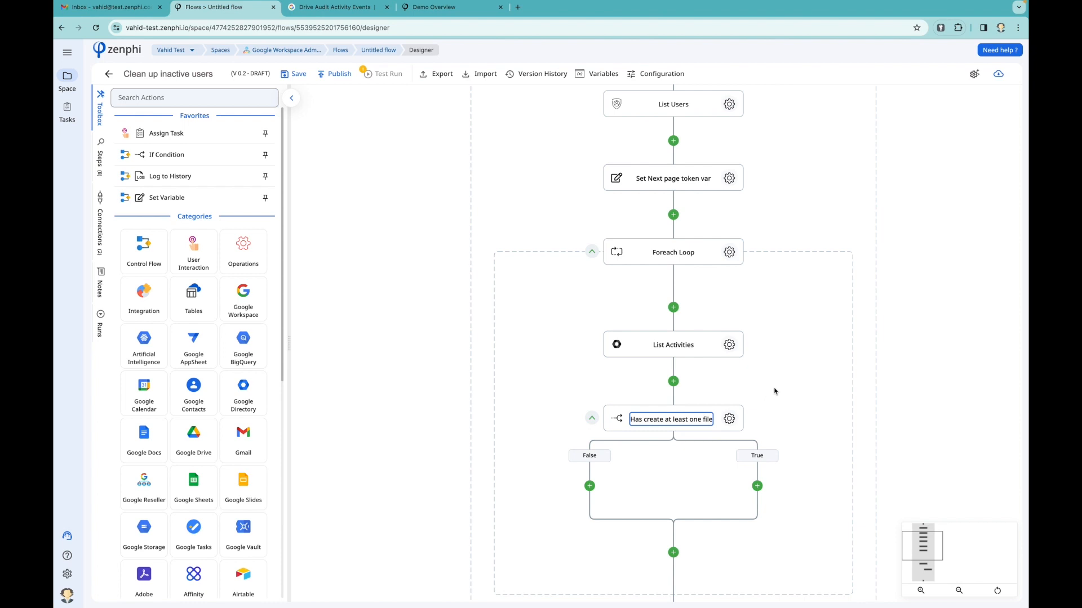
text(d)
click(770, 404)
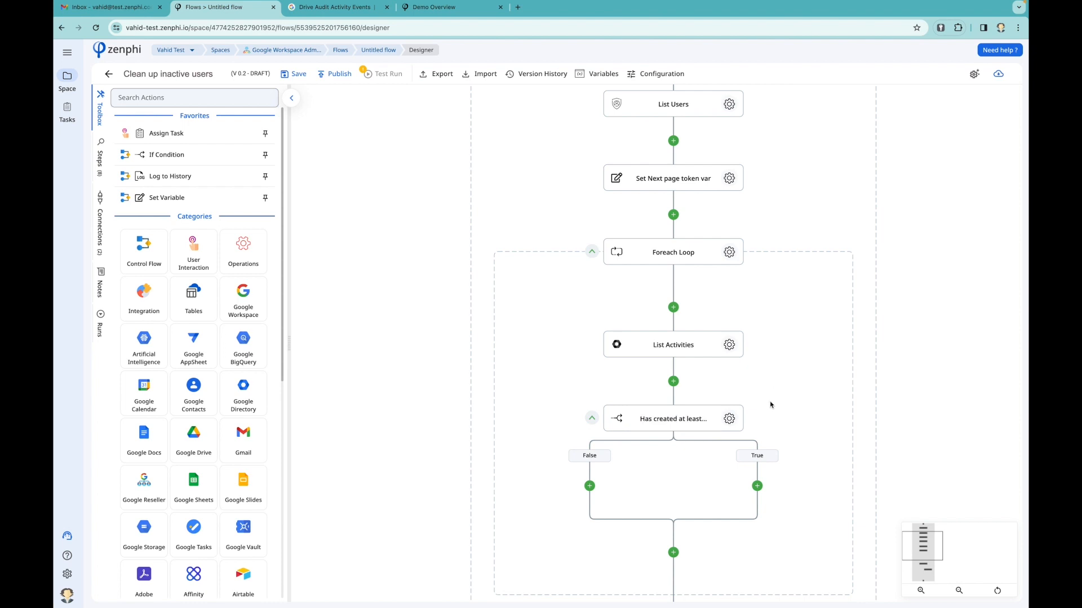
scroll(769, 490, down, 3)
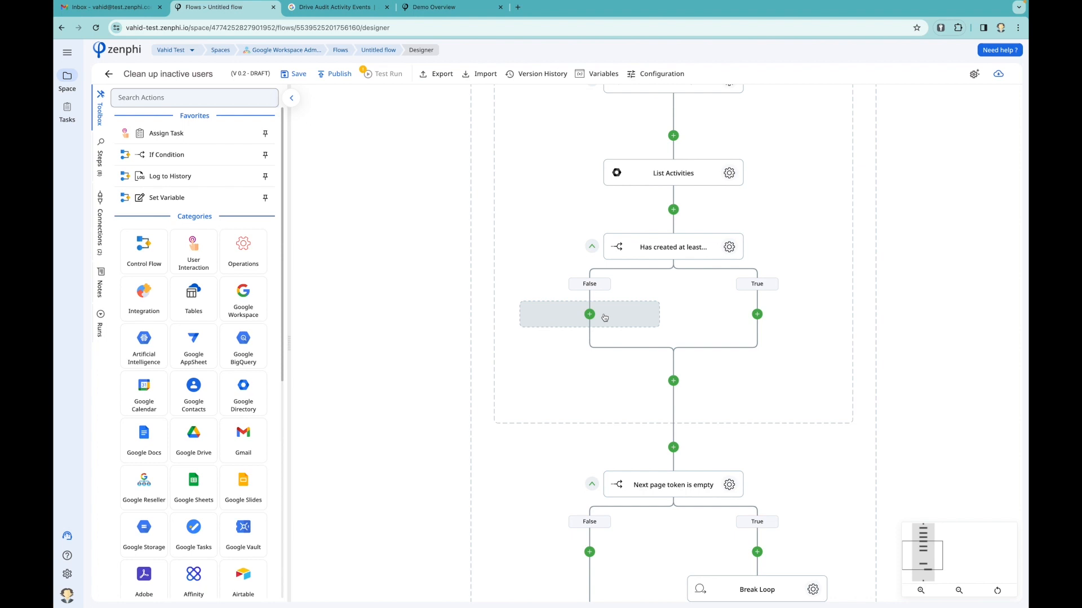
scroll(604, 317, up, 1)
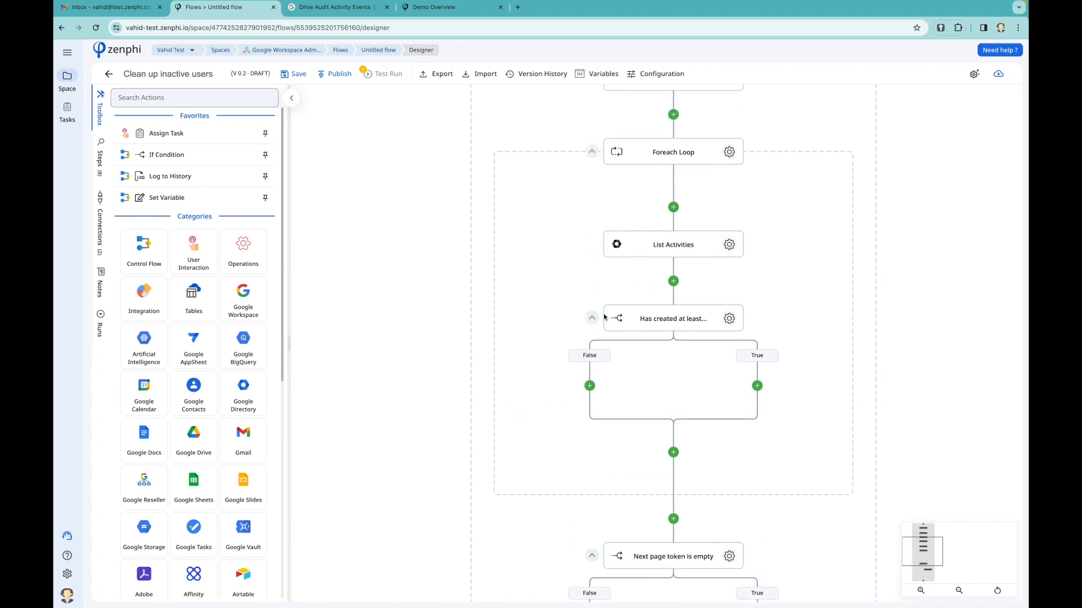